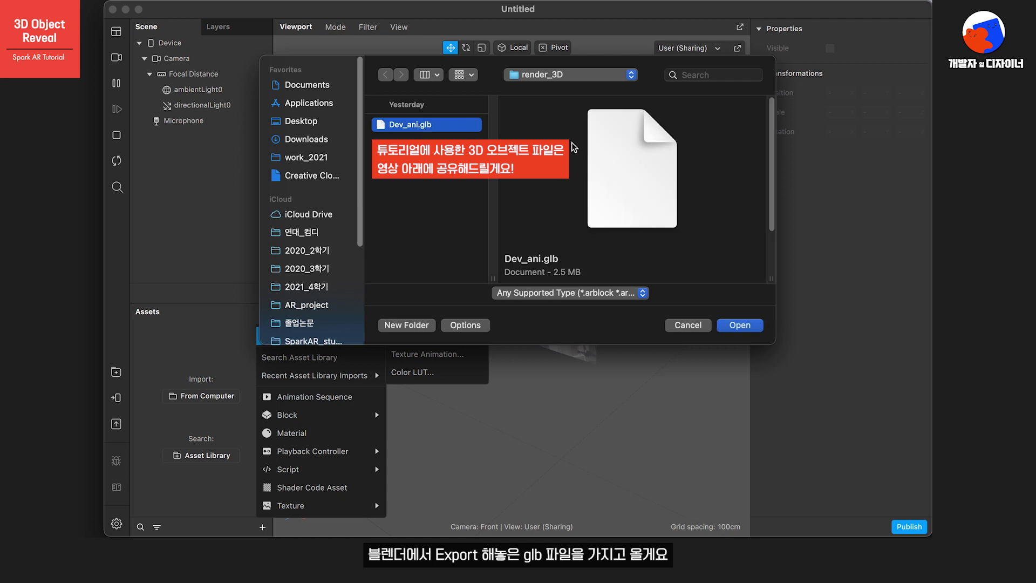
Import Dev_ani.glb from the render_3D folder and place the Dev_ani object in the scene under Focal Distance.
click(734, 325)
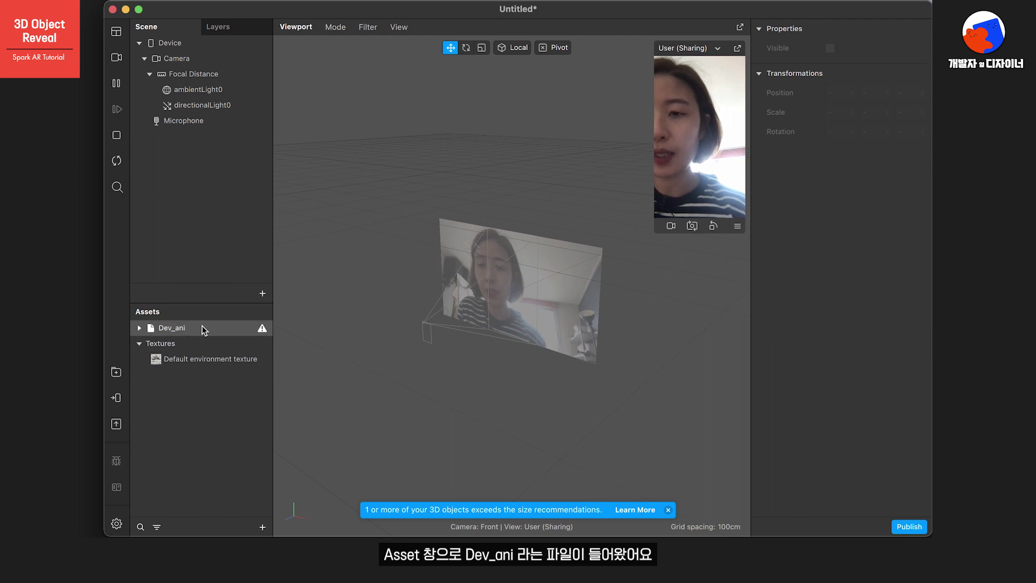
mouse_move(261, 329)
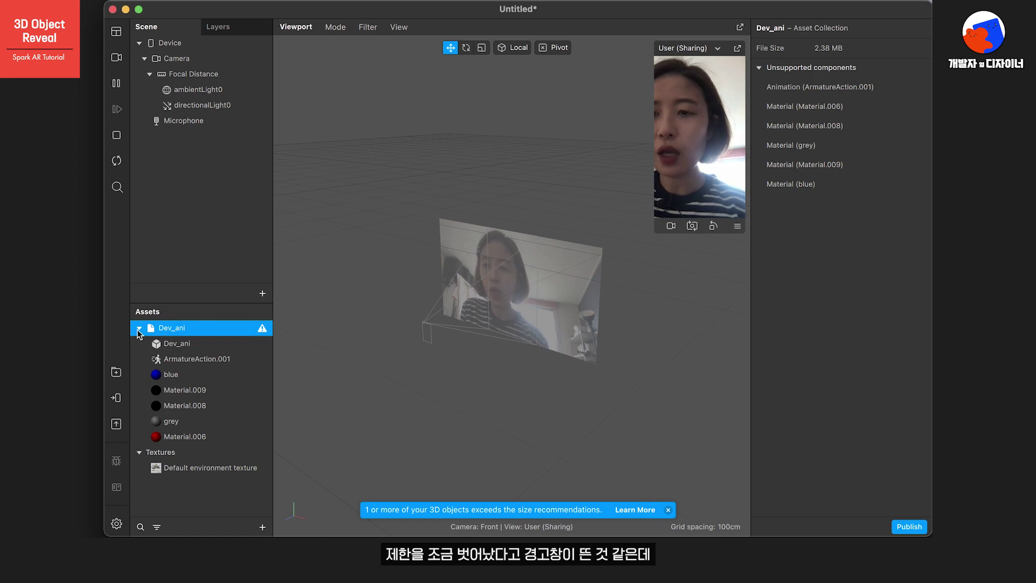
click(138, 329)
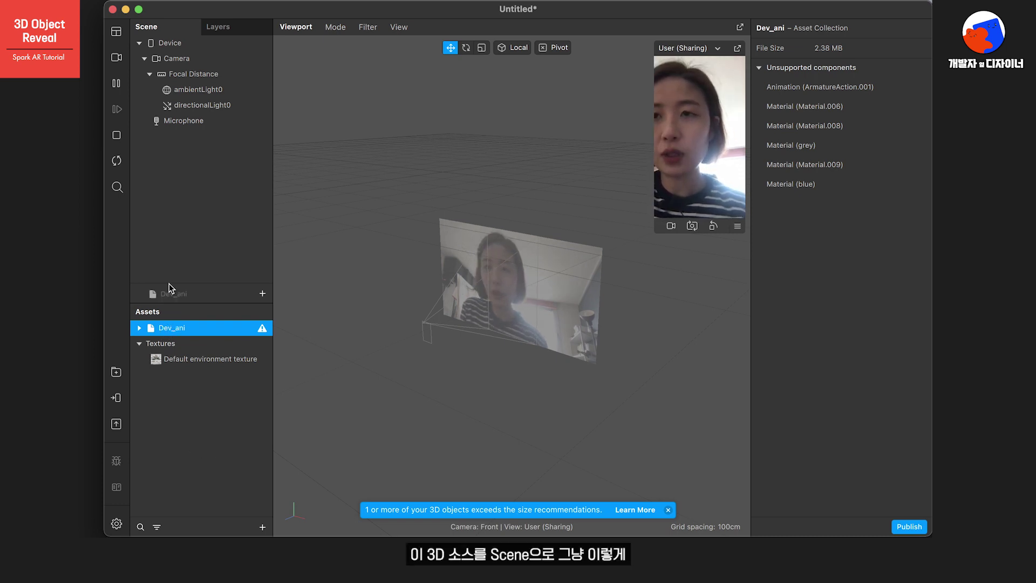
drag(169, 285, 173, 156)
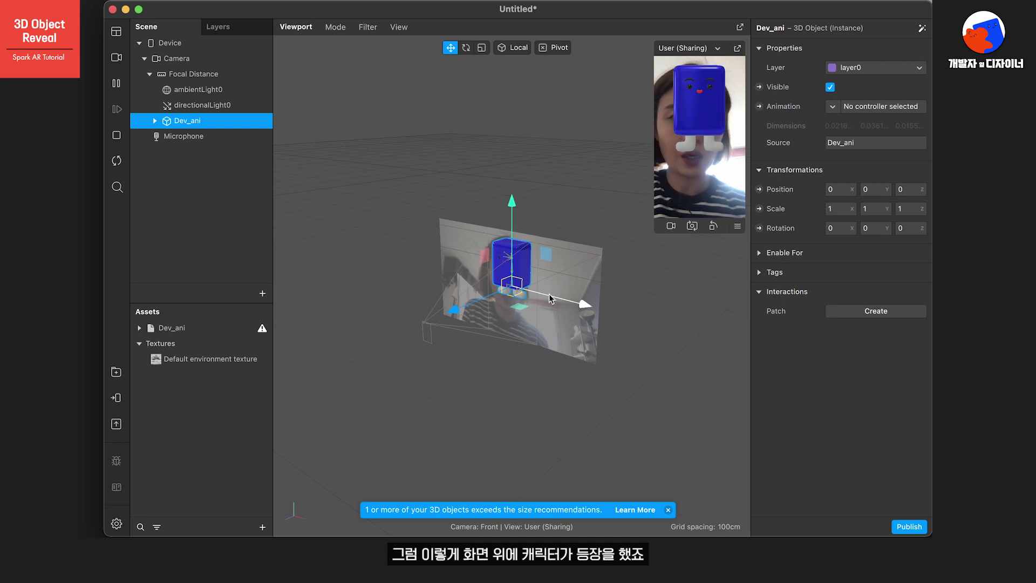
Move the Dev_ani character down along the Y axis to about -0.12 and deselect it.
drag(513, 202, 516, 231)
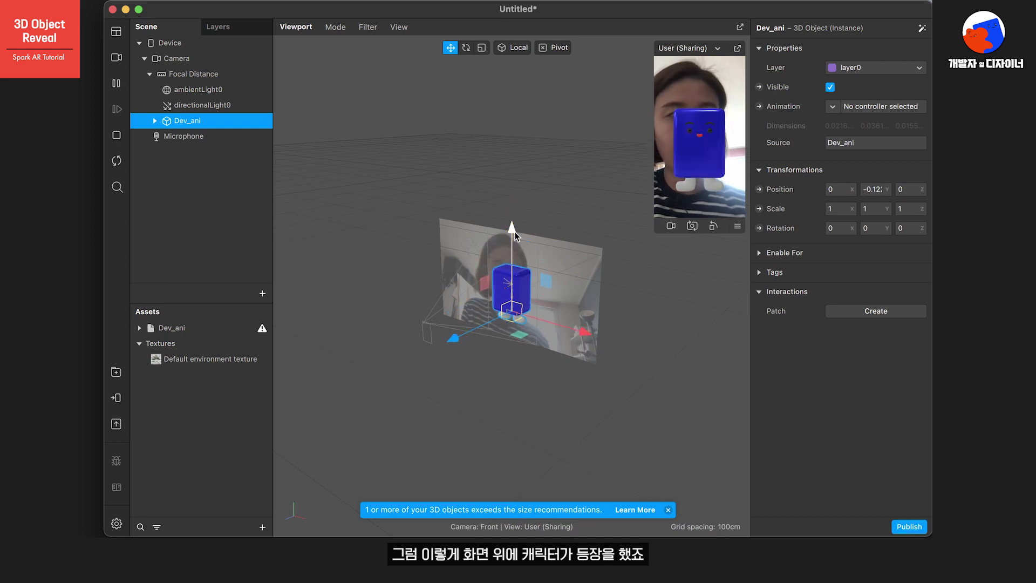
scroll(506, 317, up, 5)
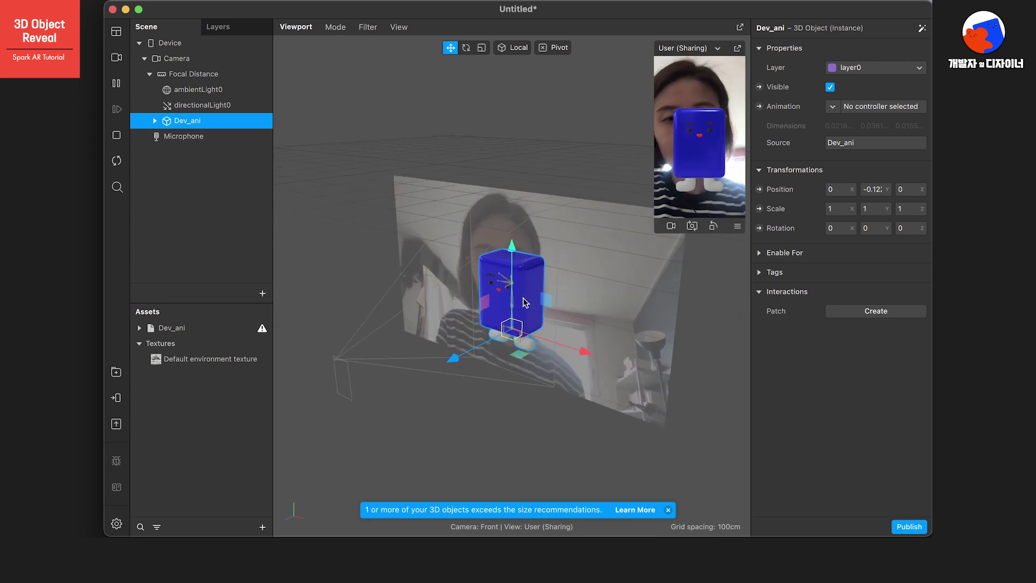
middle_drag(507, 318, 563, 222)
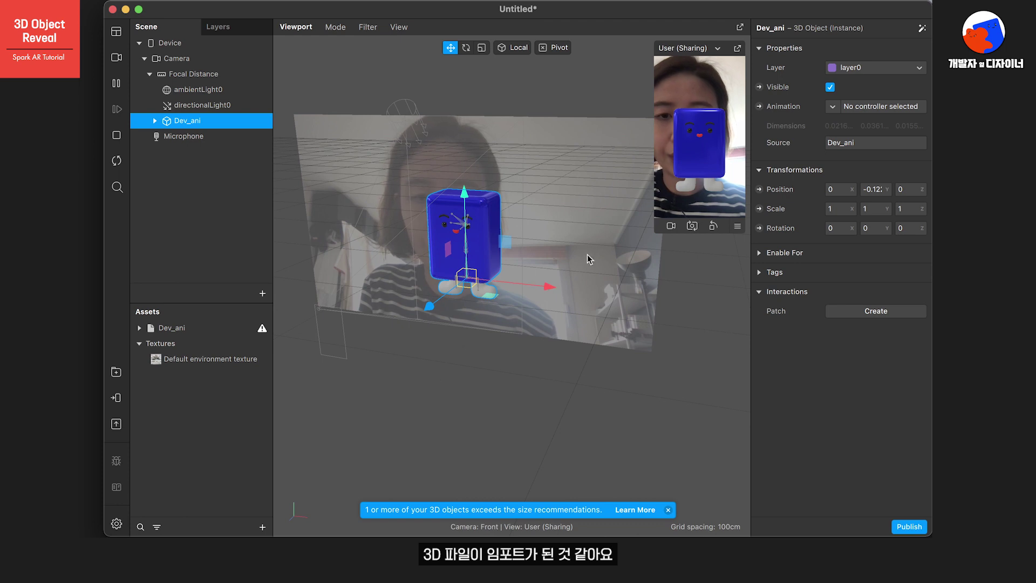
middle_drag(587, 254, 497, 332)
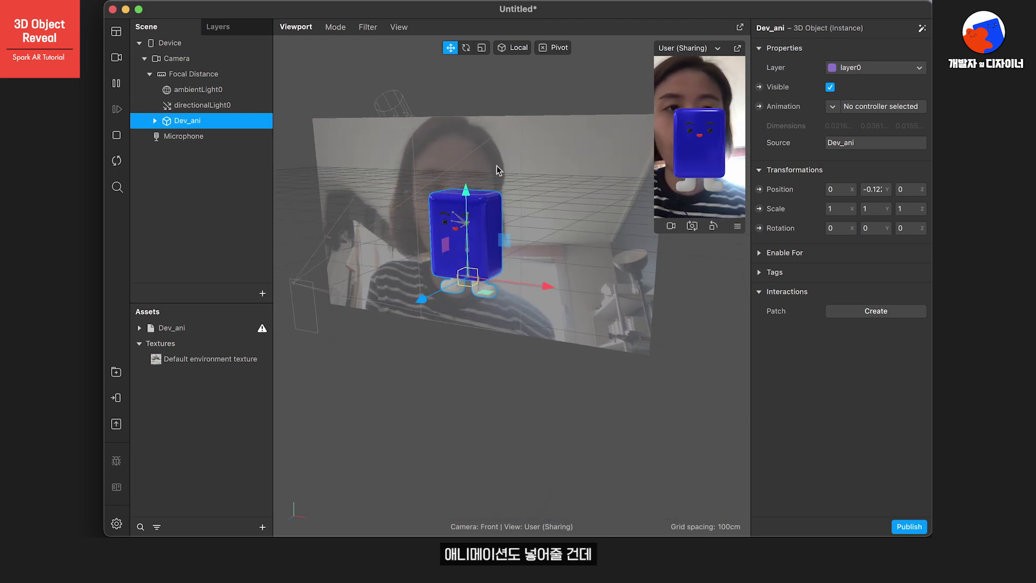
click(456, 312)
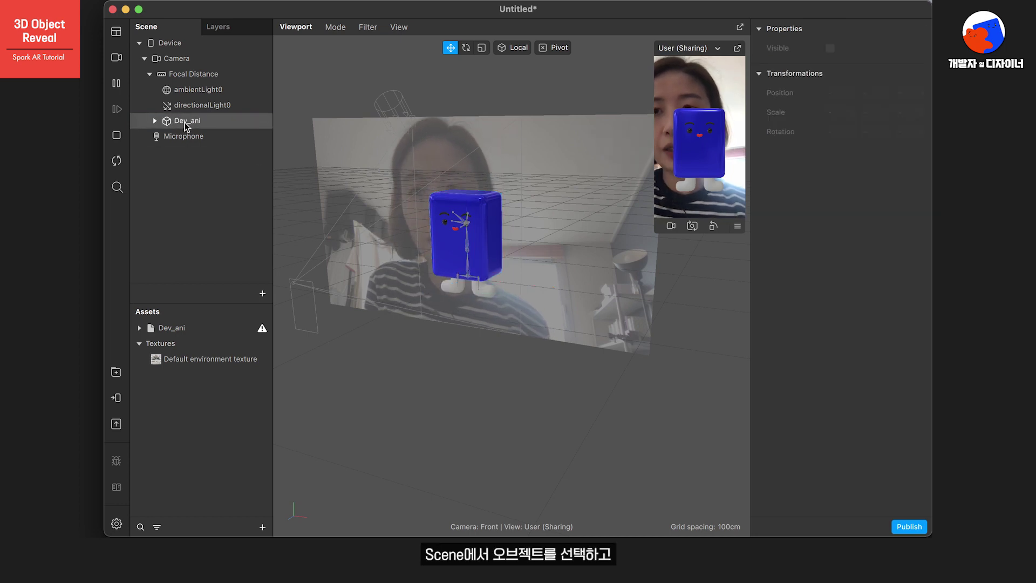
Create a new animation controller for the Dev_ani object in the scene.
click(194, 124)
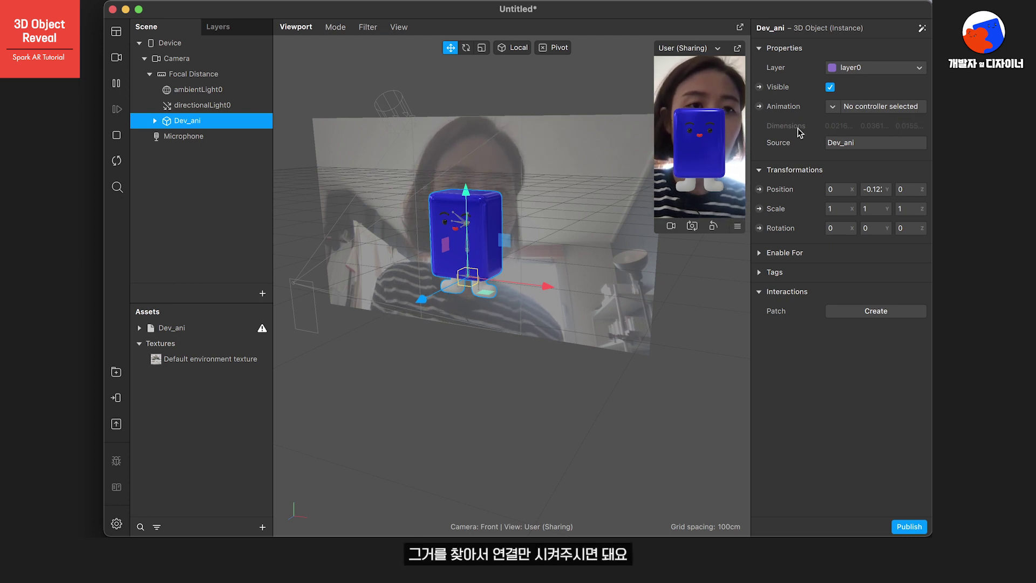
click(832, 107)
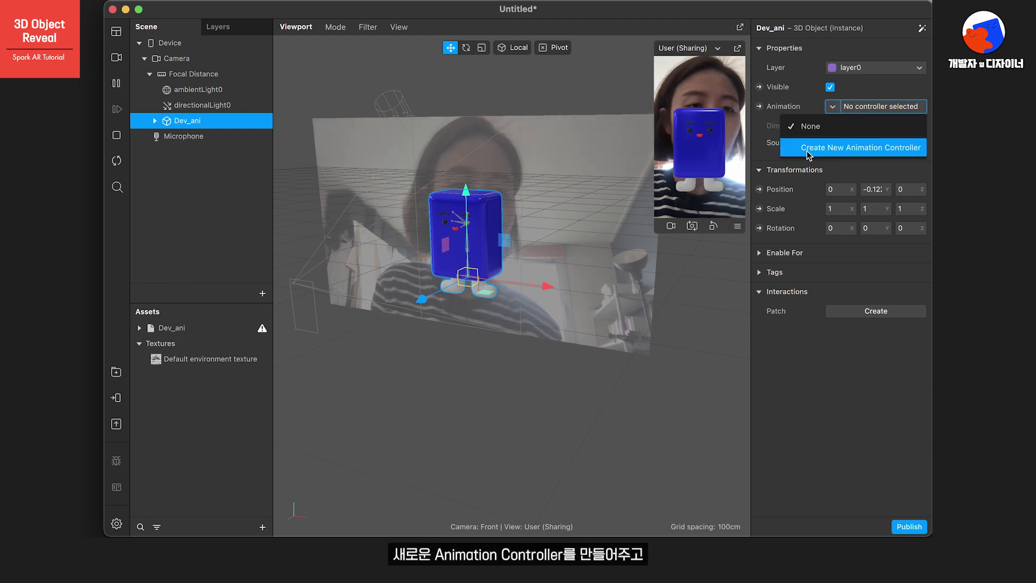
click(841, 148)
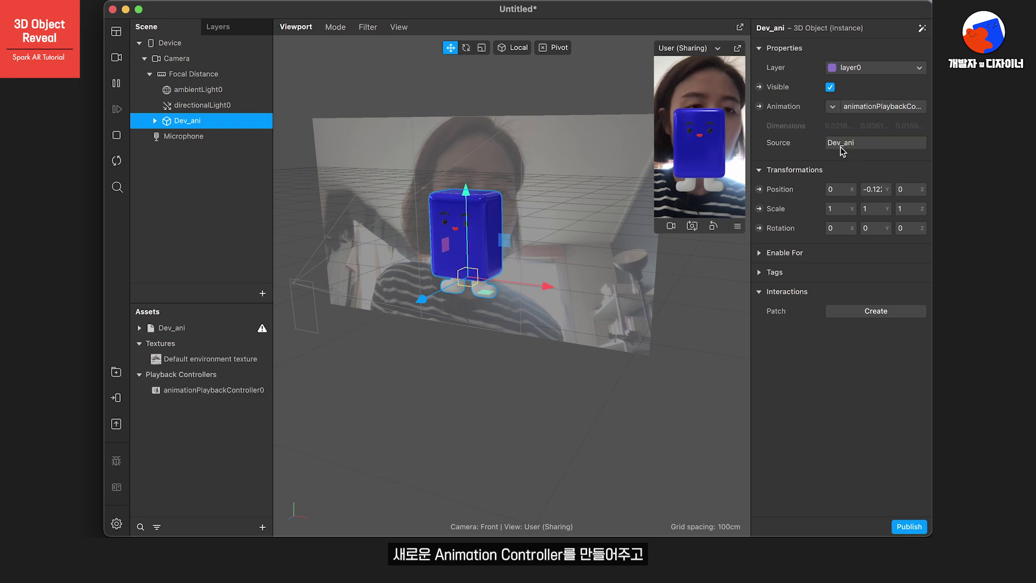
Rename the new animation playback controller as Dev_ani_controller.
click(203, 396)
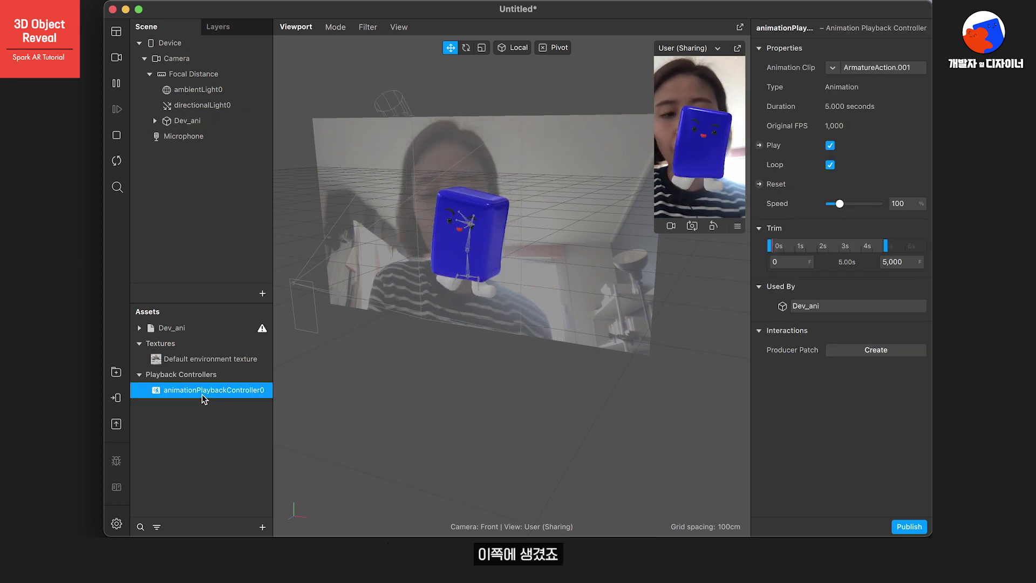
click(202, 394)
text(De)
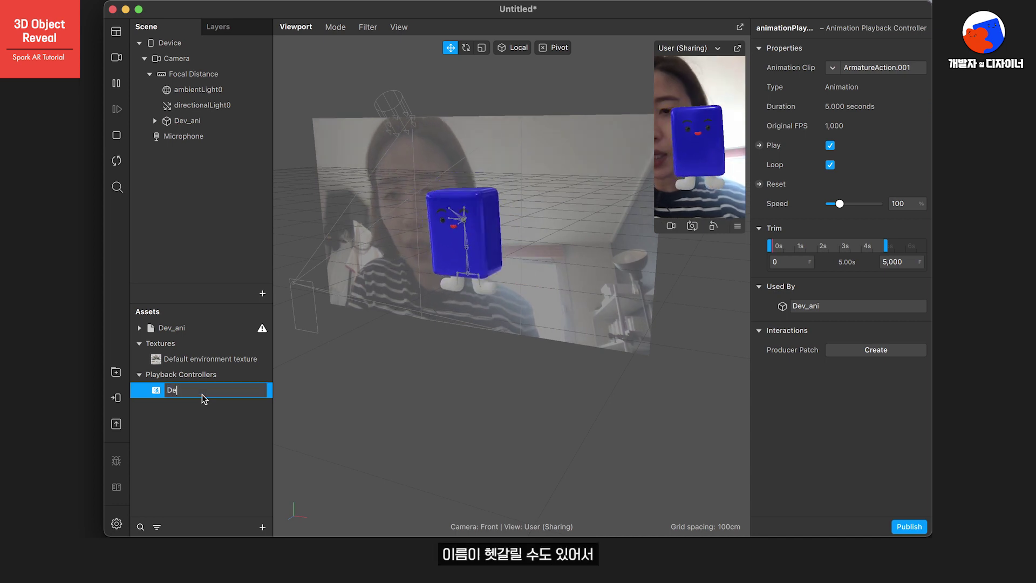
text(v_ani_controlle)
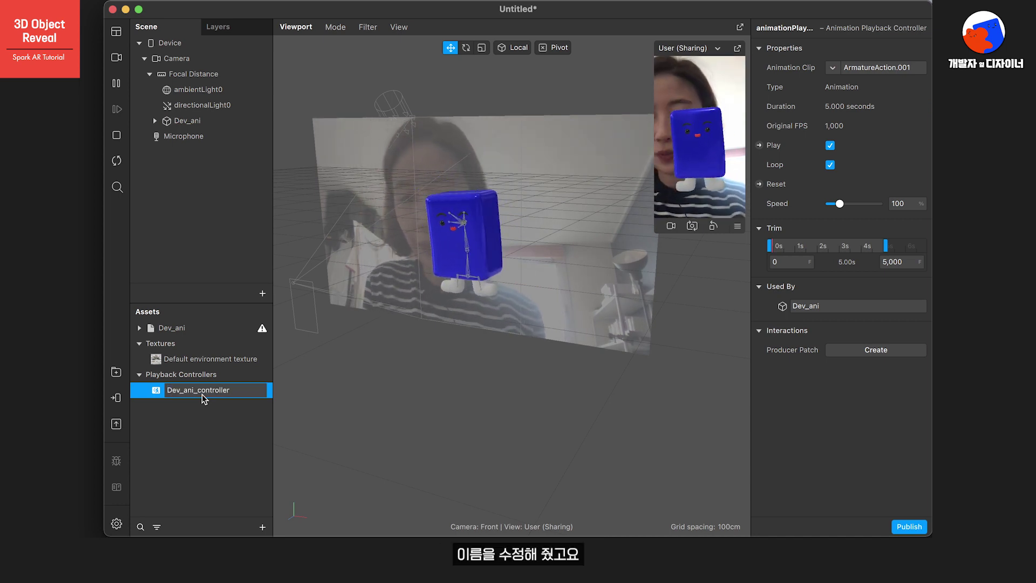
text(r)
key(Return)
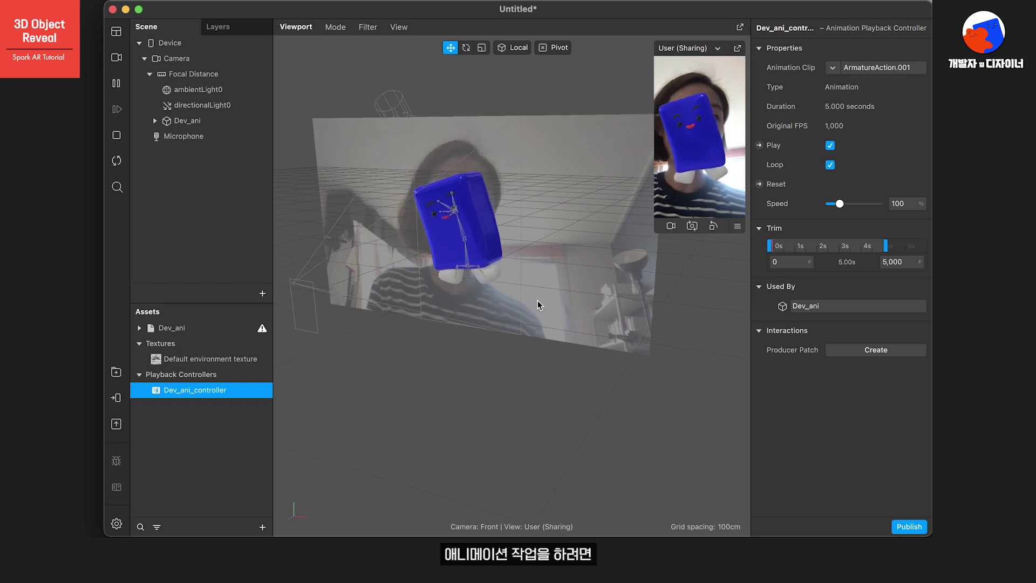
Examine the bones and mesh parts inside Dev_ani's skeleton in the scene hierarchy.
click(155, 121)
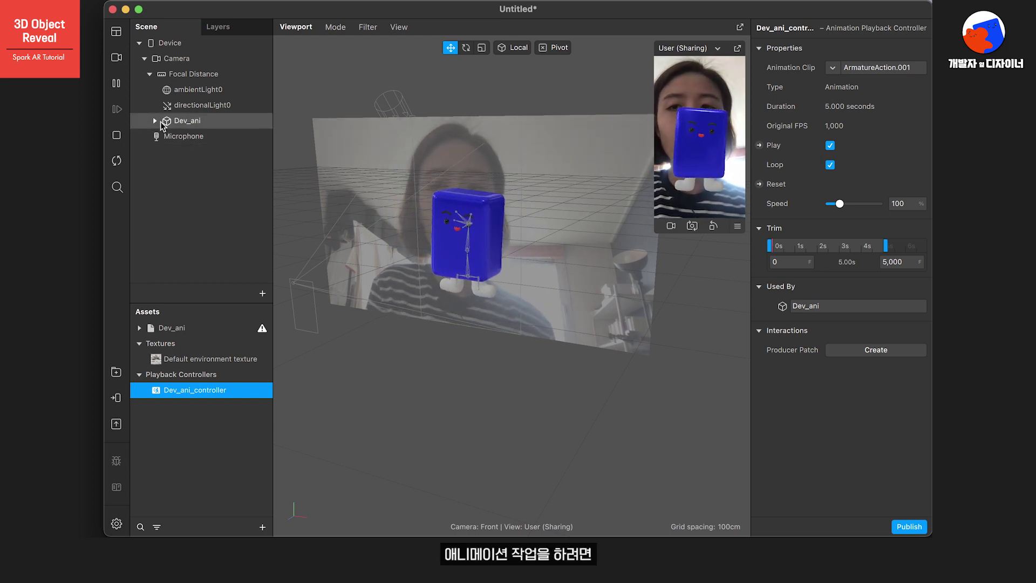
double_click(190, 136)
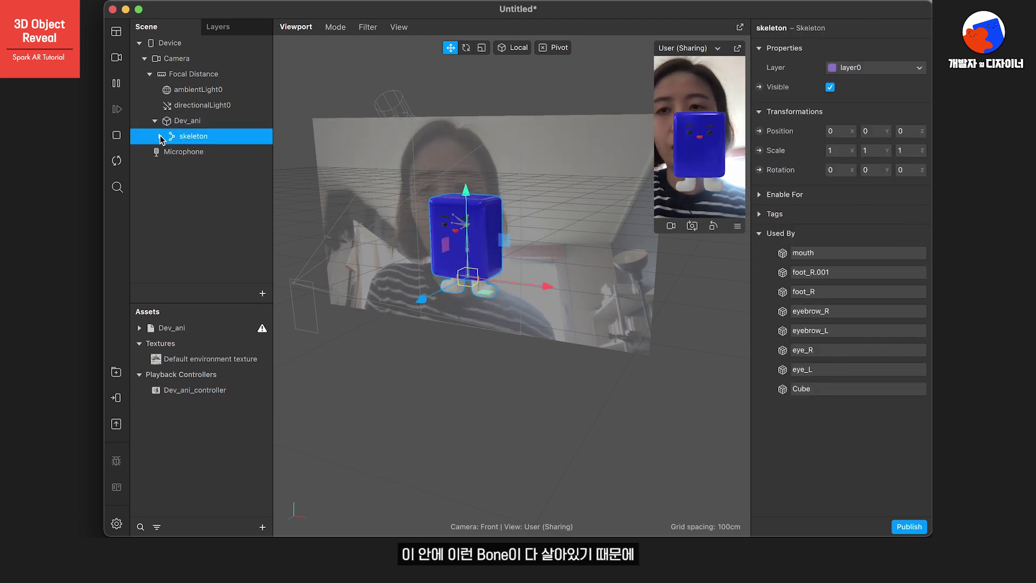
click(165, 151)
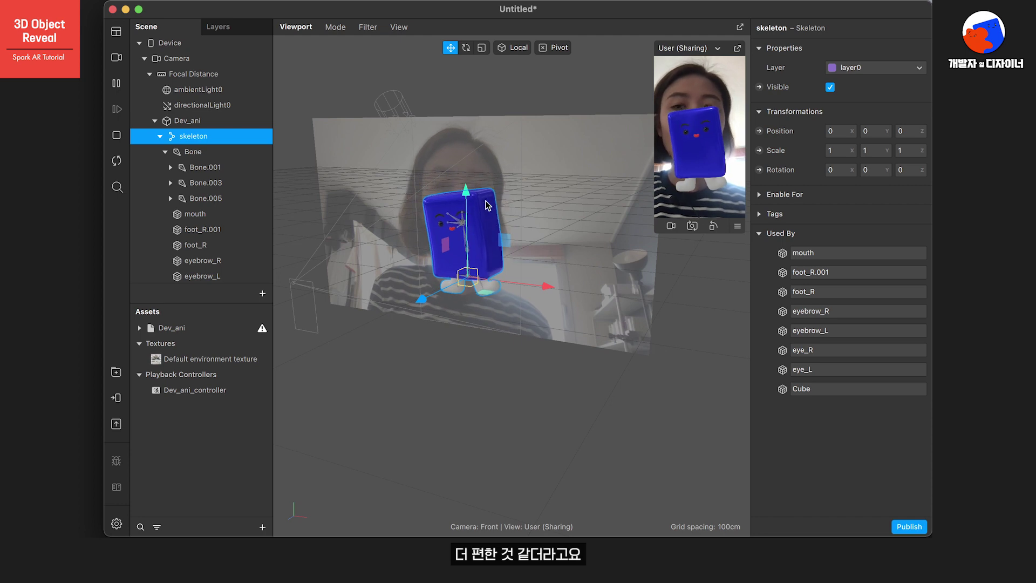
click(160, 136)
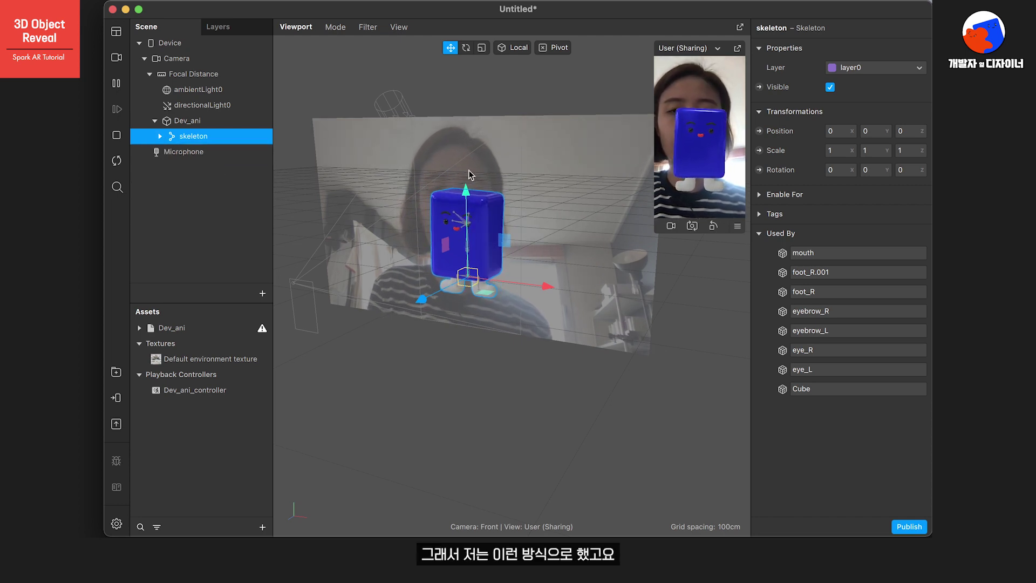
Set the playback speed of Dev_ani_controller to 150%.
click(228, 391)
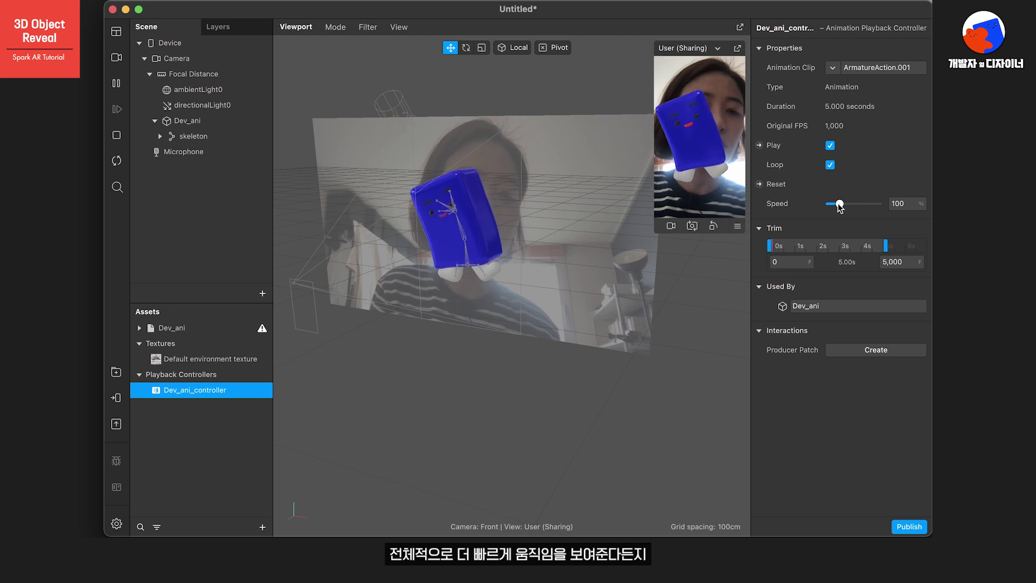
mouse_move(840, 204)
mouse_down()
mouse_move(856, 204)
mouse_move(831, 204)
mouse_up()
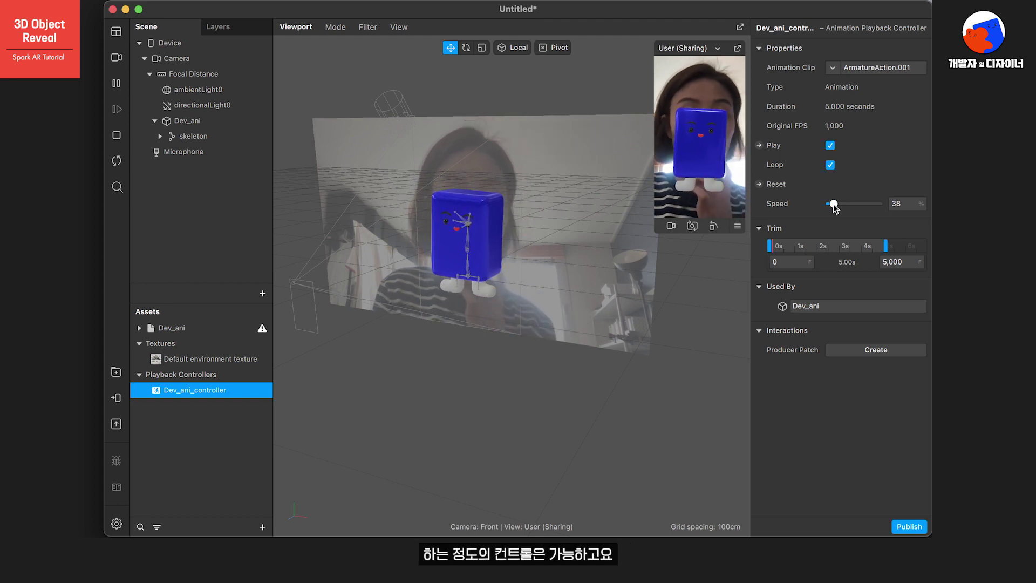
click(901, 202)
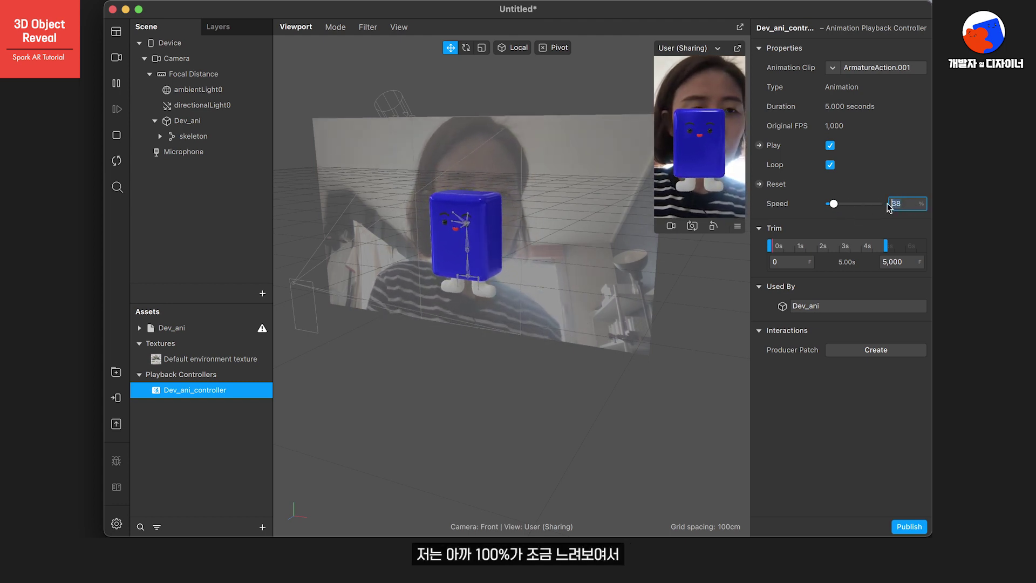
text(150)
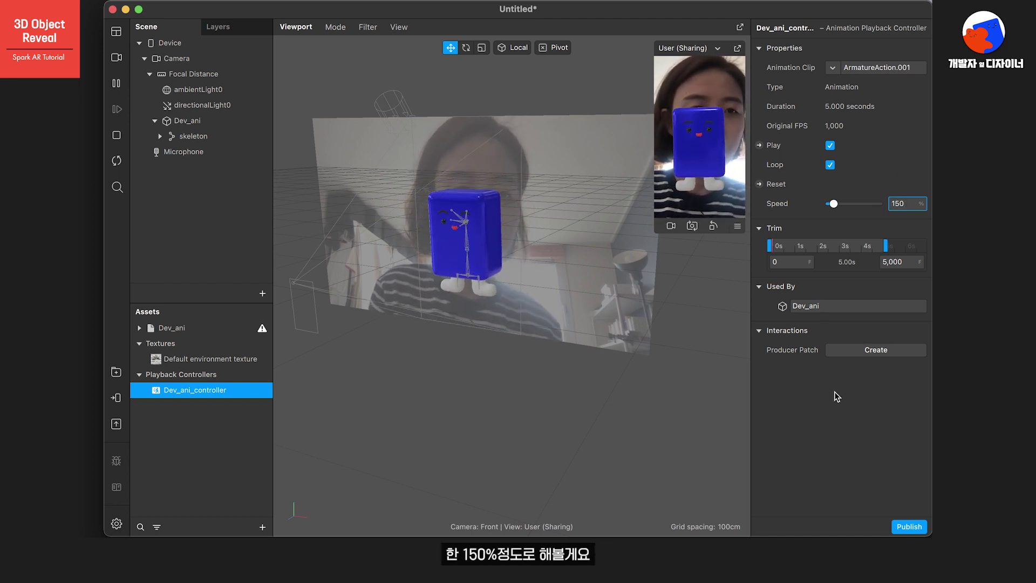
key(Return)
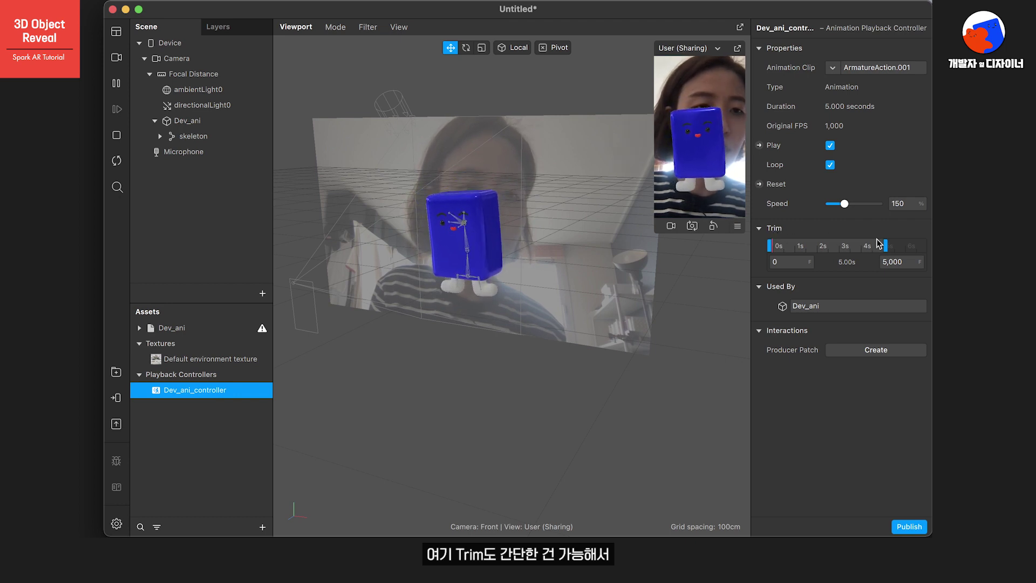
Try trimming the animation's end to about 1.75 s, and restore the end frame to 5,000.
drag(885, 246, 842, 259)
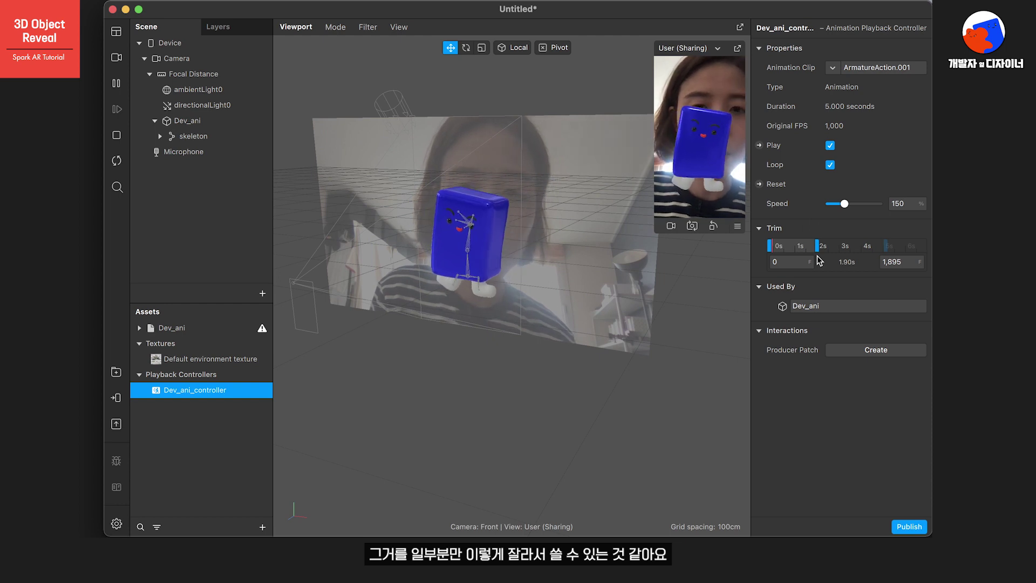
drag(818, 246, 815, 253)
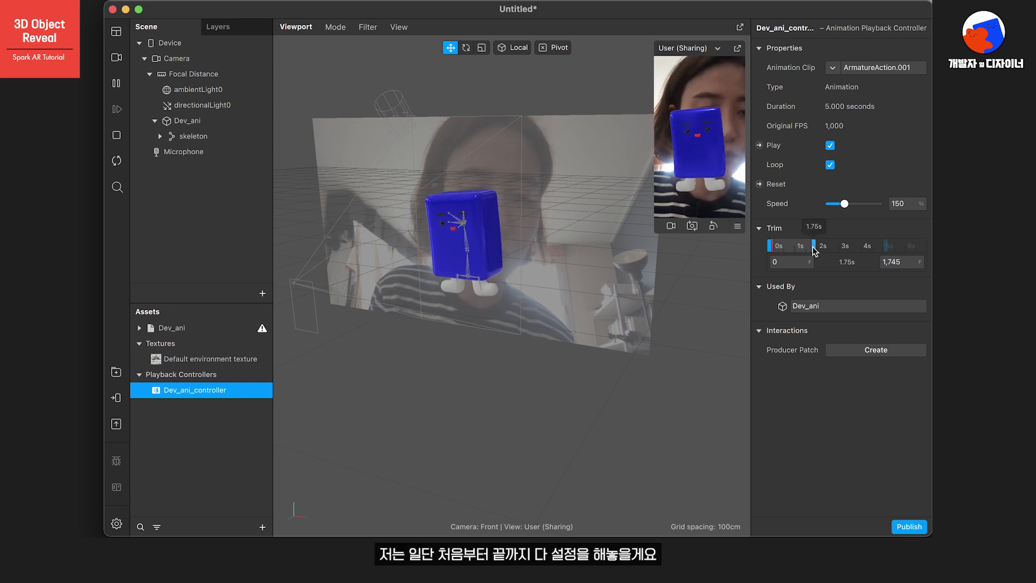
drag(814, 246, 885, 247)
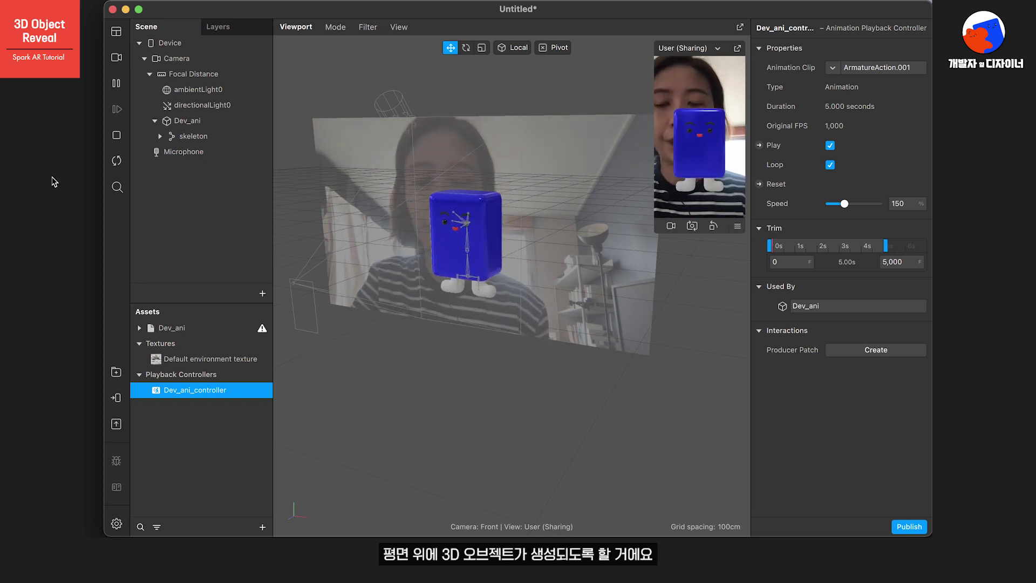
Insert a Plane Tracker into the scene and make the Dev_ani object its child.
click(263, 295)
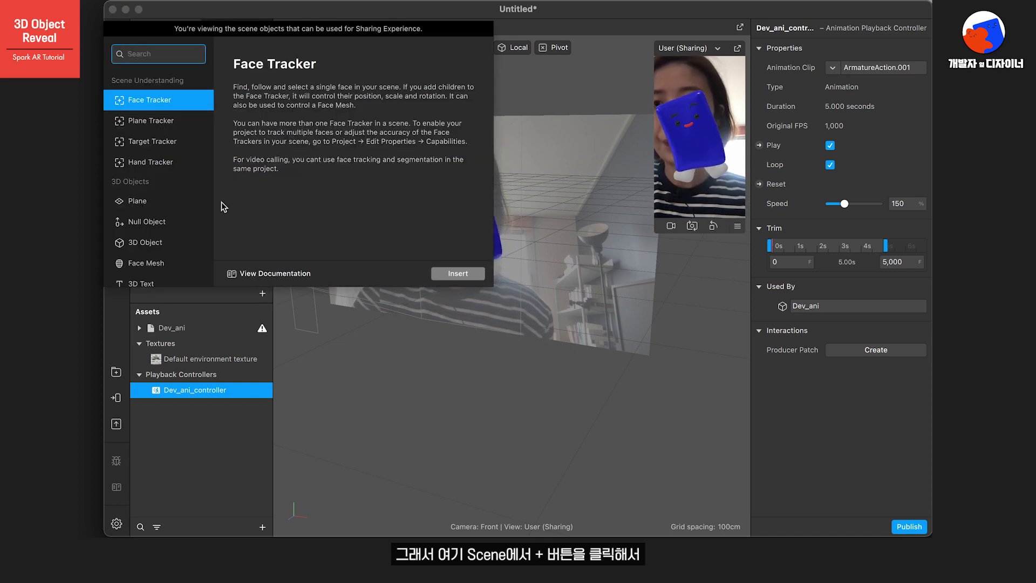
click(151, 120)
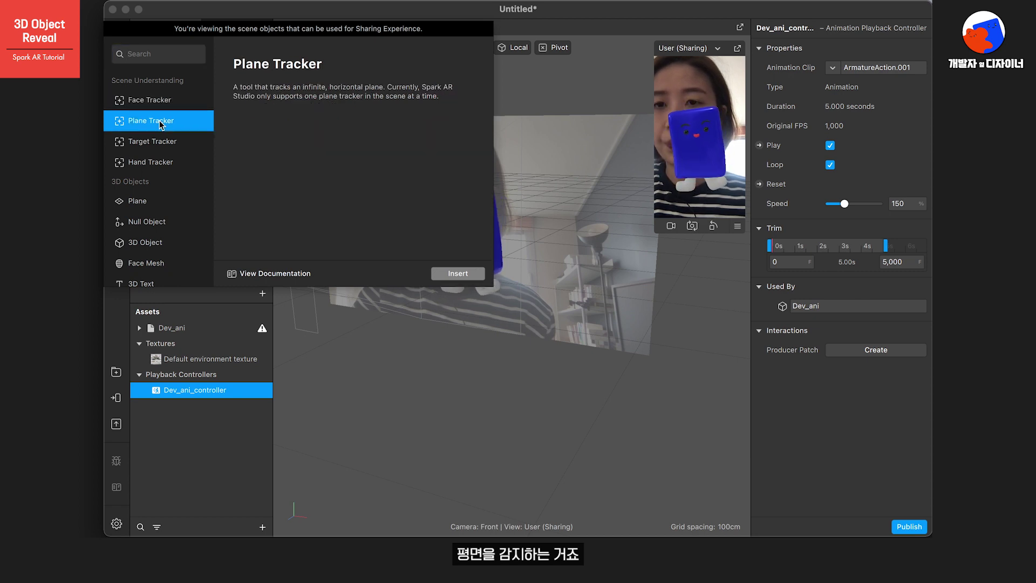
click(452, 272)
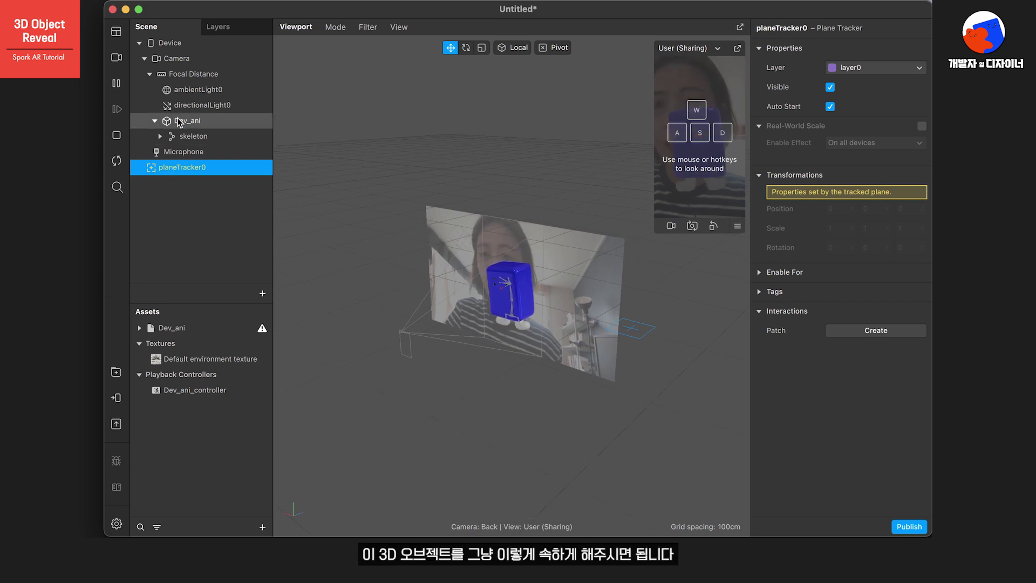
drag(186, 123, 174, 174)
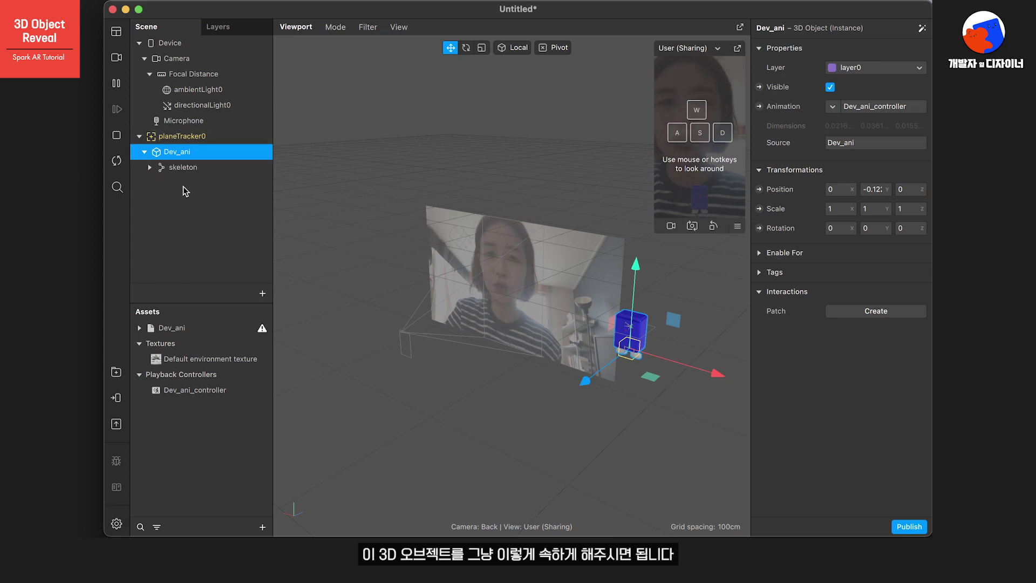
key(f)
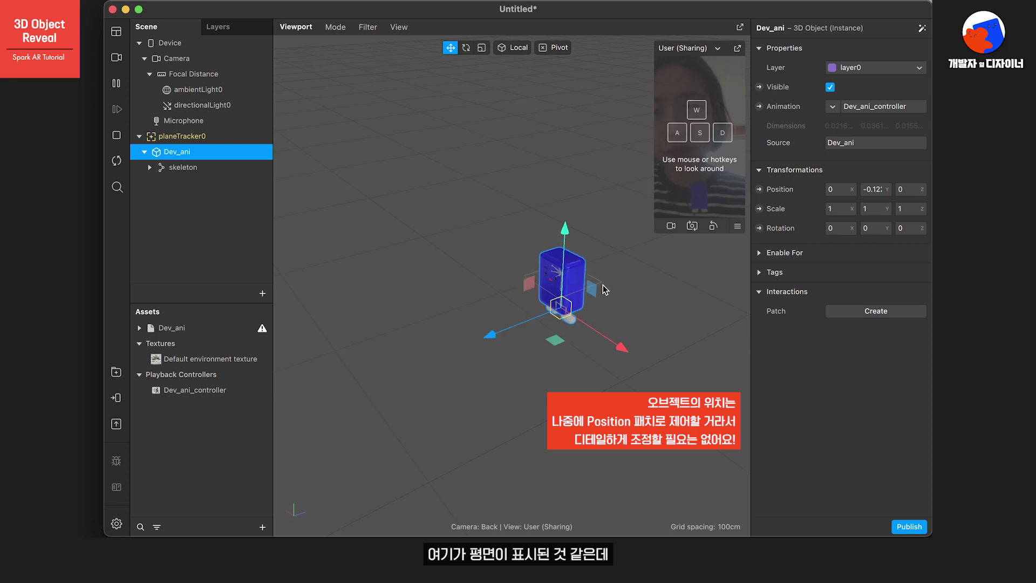
scroll(568, 295, down, 3)
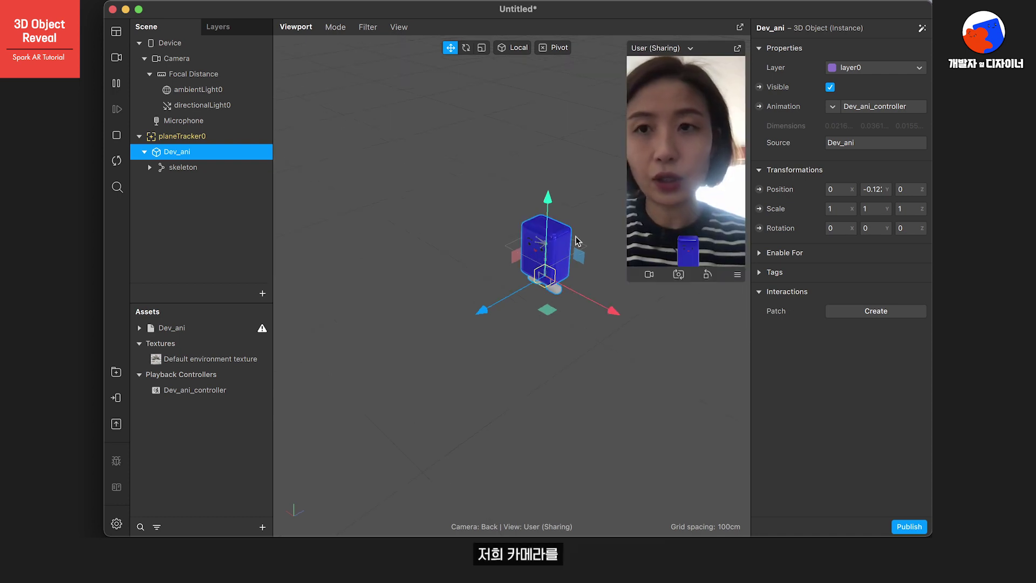
Switch the preview from the computer camera to the real-time simulation of an empty white room with a grid floor.
click(116, 58)
scroll(216, 205, down, 1)
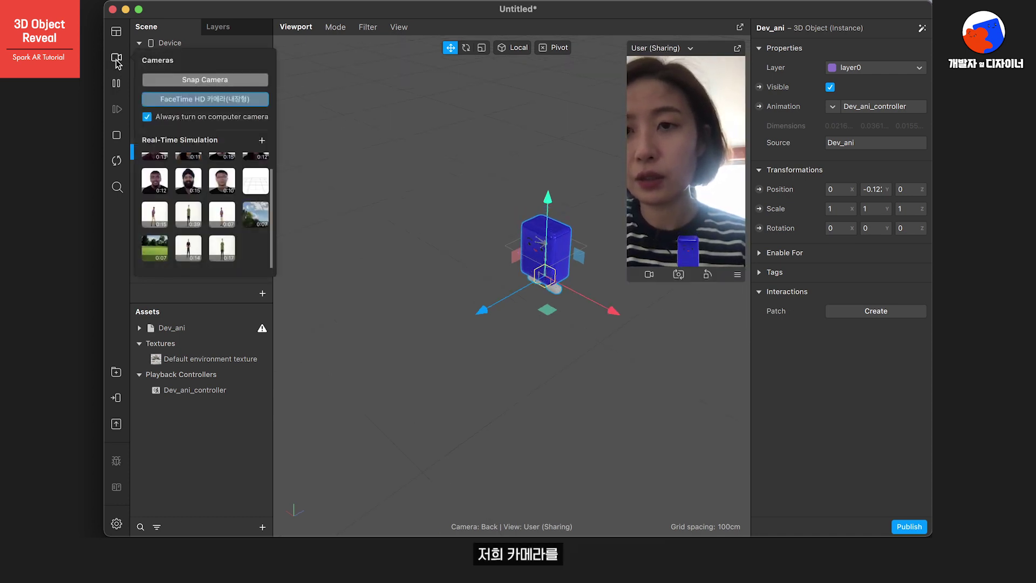
click(259, 184)
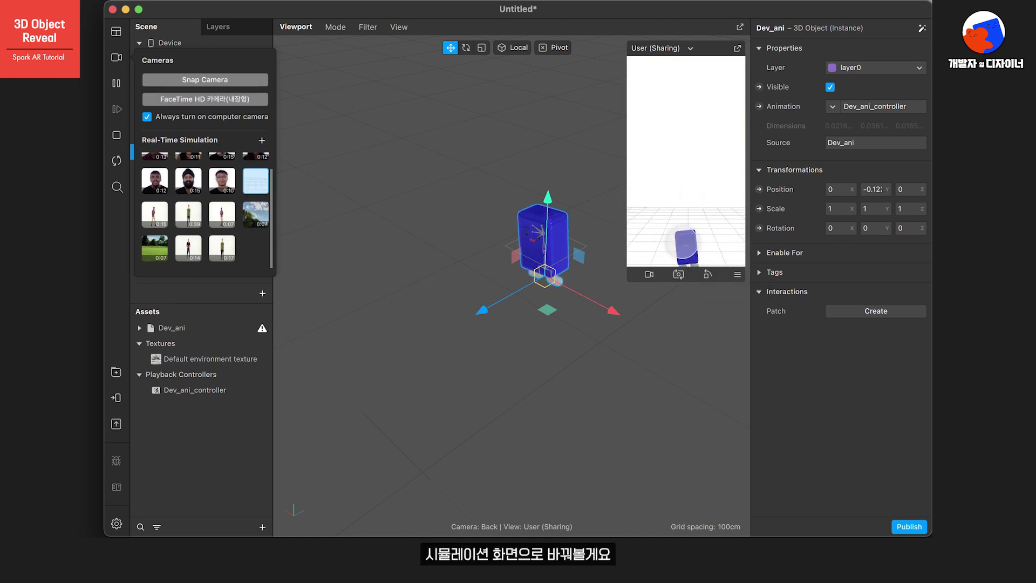
Set the simulator to Simulate Orbit and tilt its view until the whole character is framed on the grid floor.
click(738, 274)
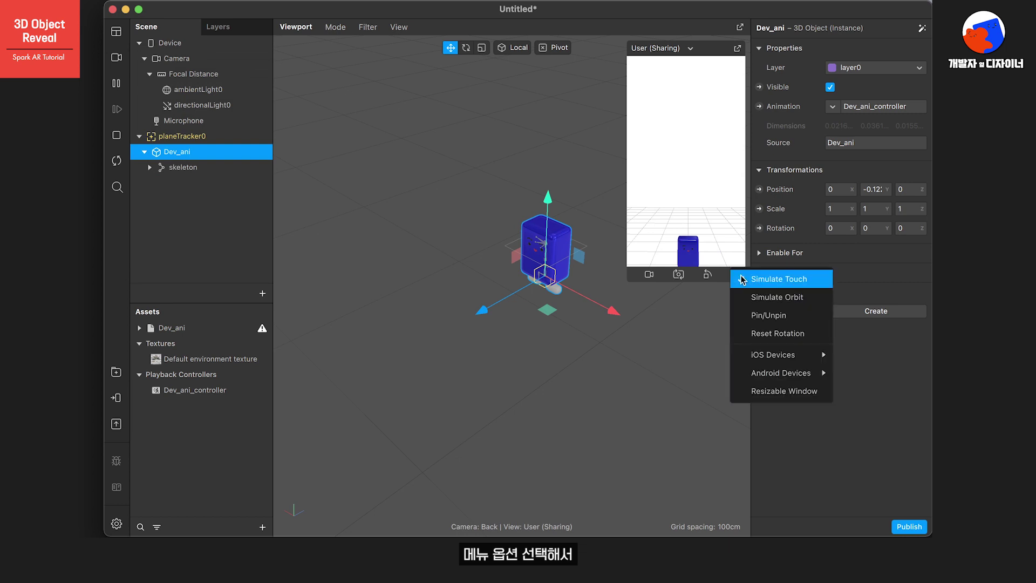
click(804, 299)
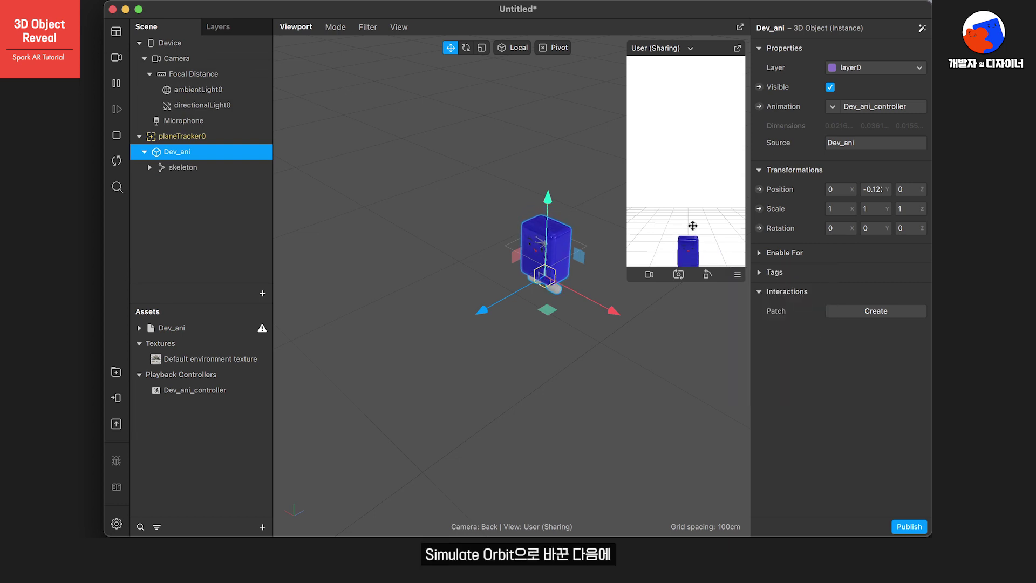
mouse_move(691, 224)
mouse_down()
mouse_move(687, 199)
mouse_move(687, 280)
mouse_move(690, 183)
mouse_move(695, 233)
mouse_up()
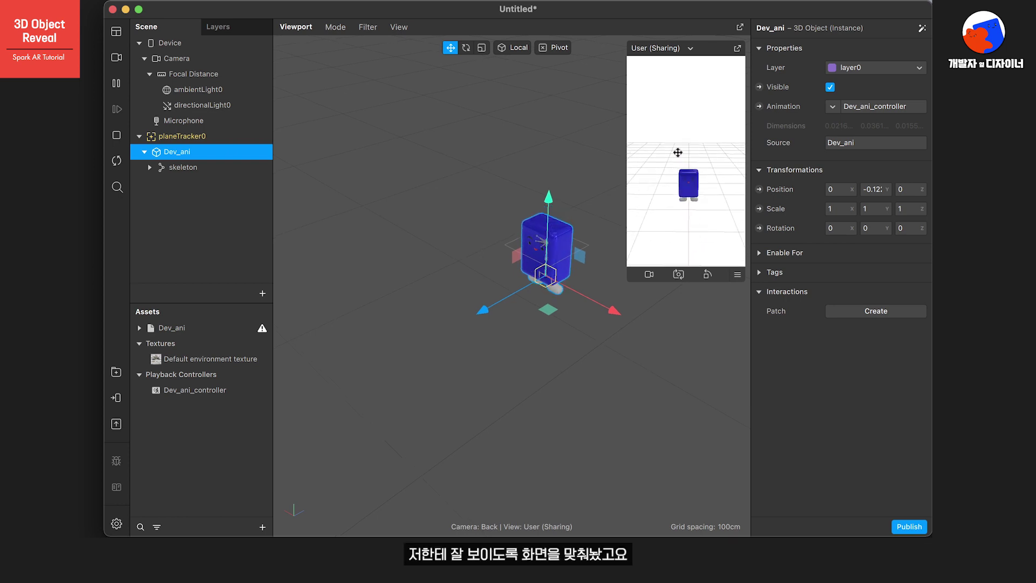
scroll(531, 309, down, 3)
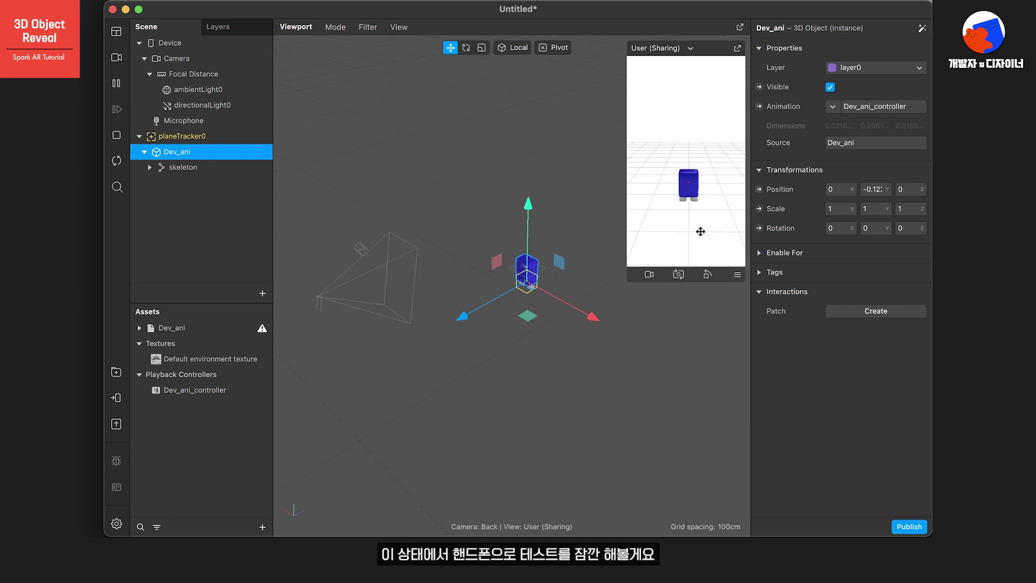
Send the effect to the connected iPhone for a preview in Spark AR Player.
click(468, 174)
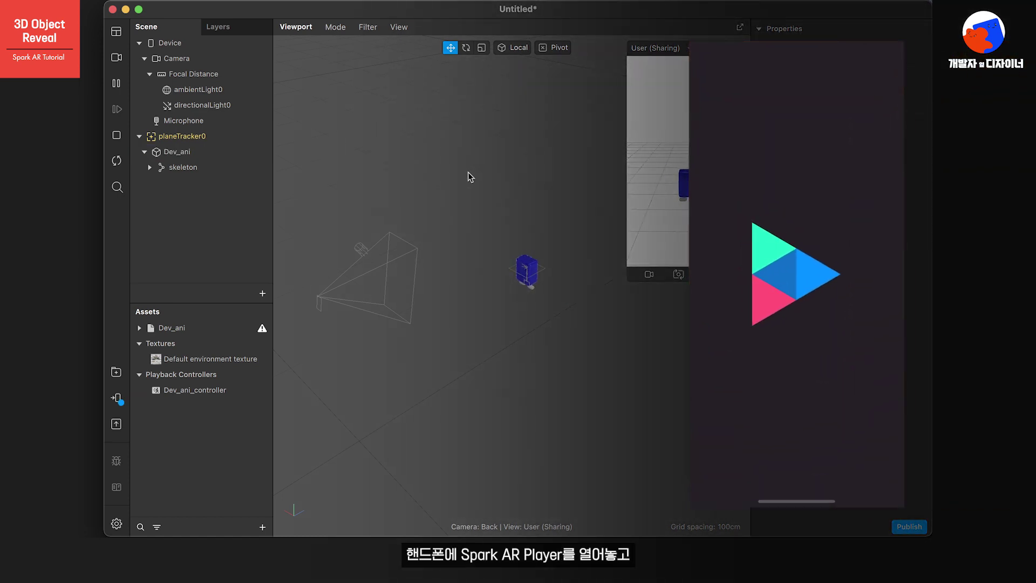
click(118, 400)
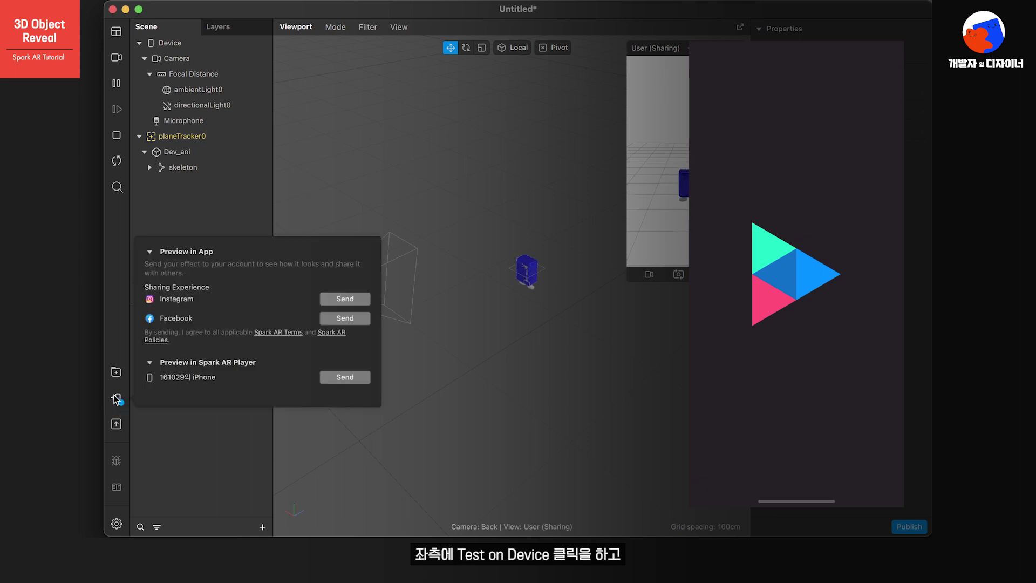
click(345, 377)
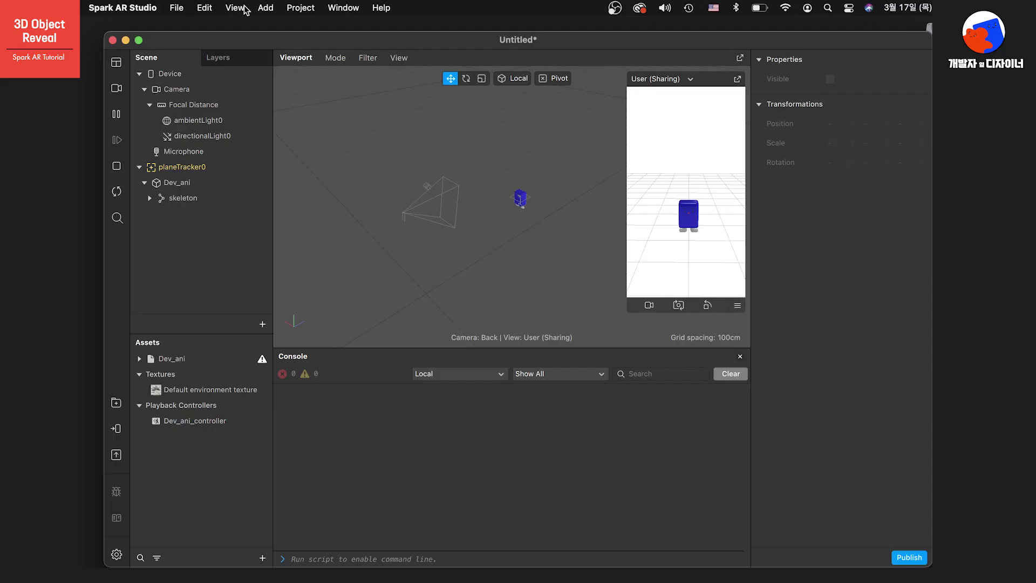
Show the Patch Editor, add a Screen Pan patch and place it at the start of the graph.
click(236, 7)
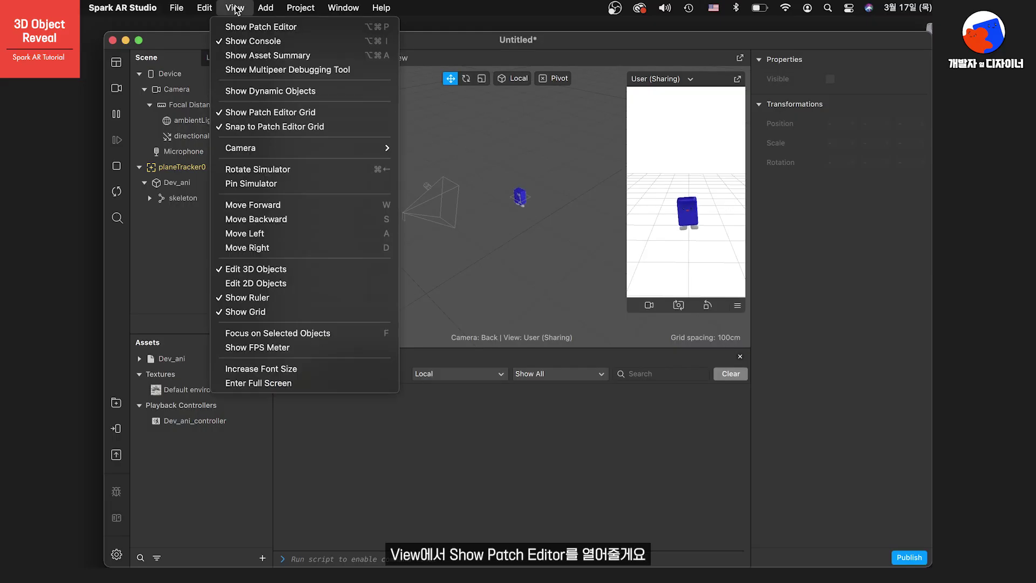
click(265, 28)
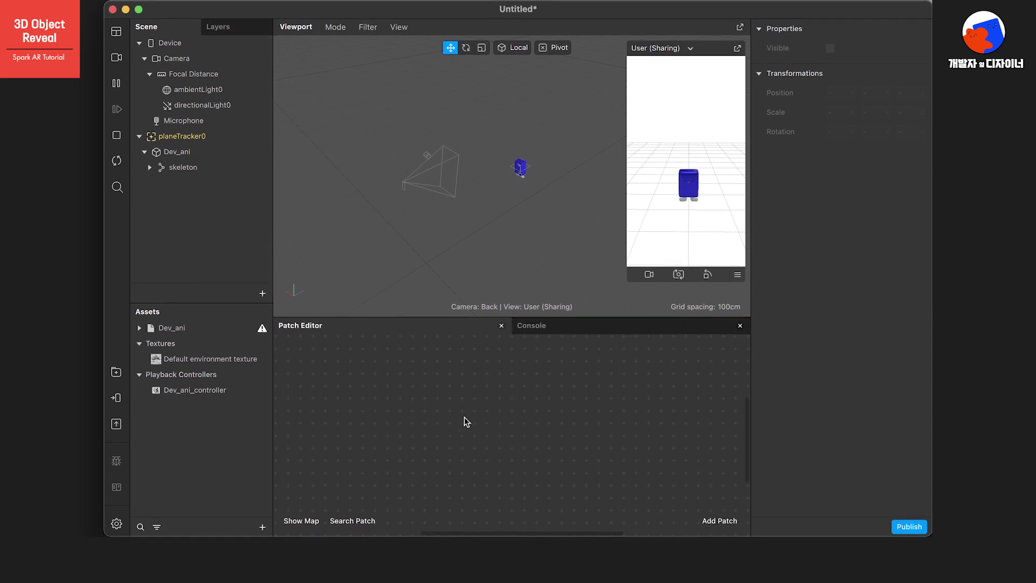
double_click(352, 389)
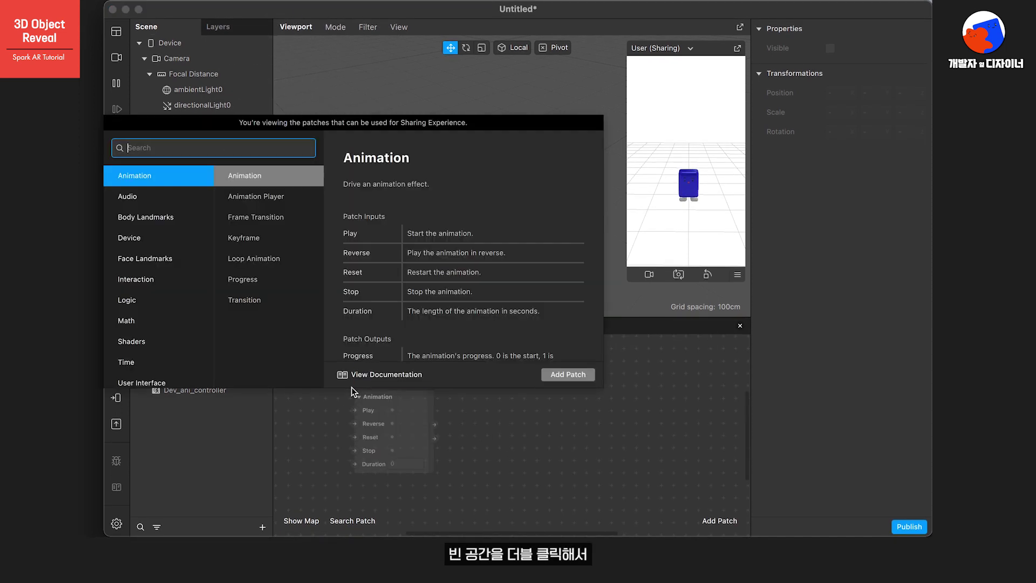
text(s)
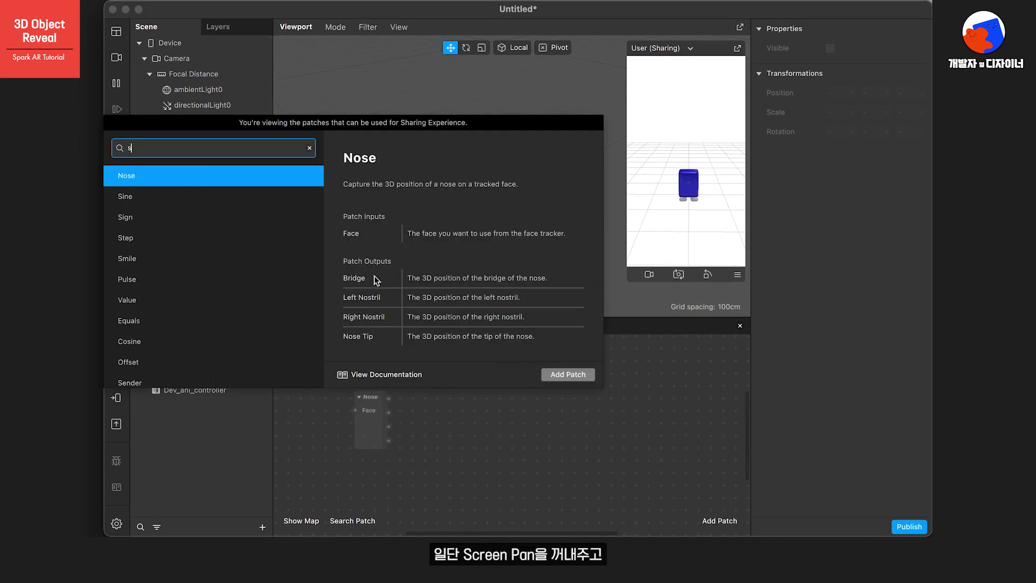
text(cree)
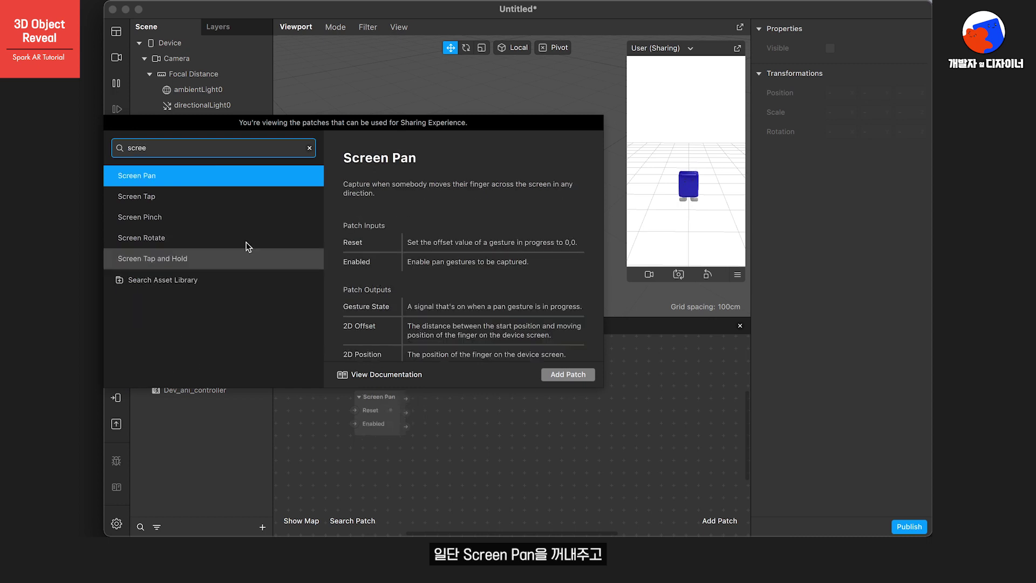
click(180, 176)
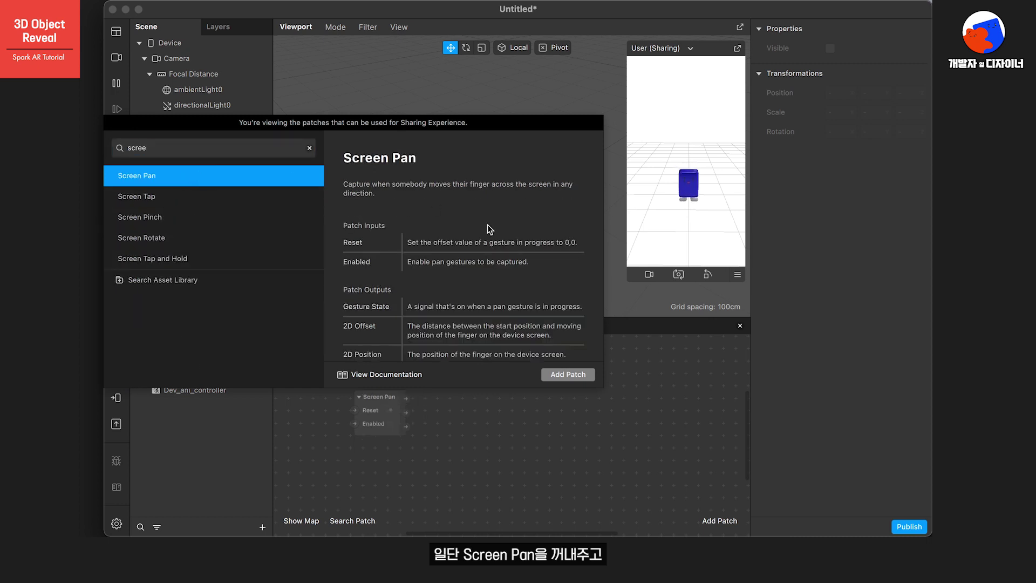
click(569, 375)
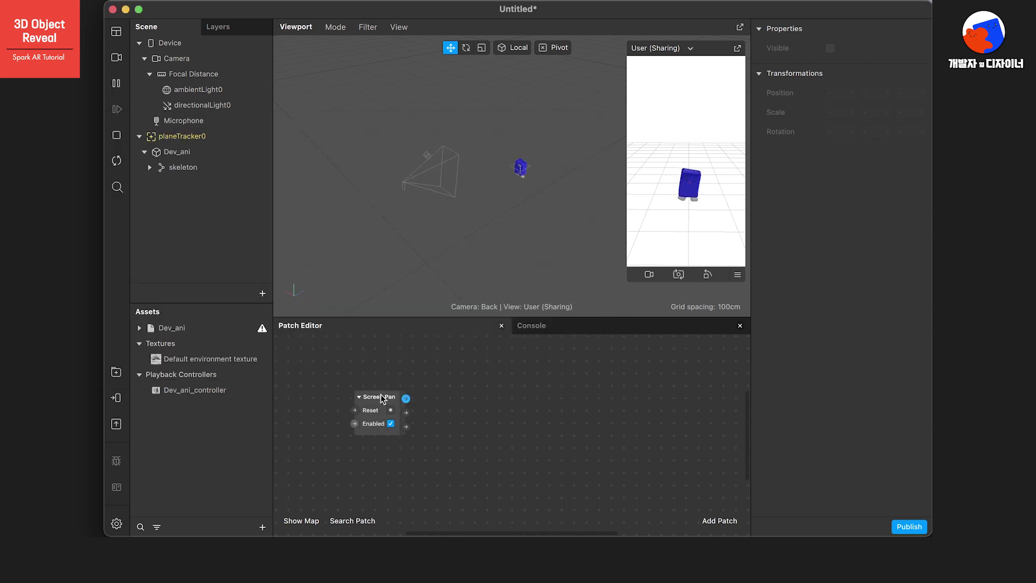
drag(380, 398, 364, 381)
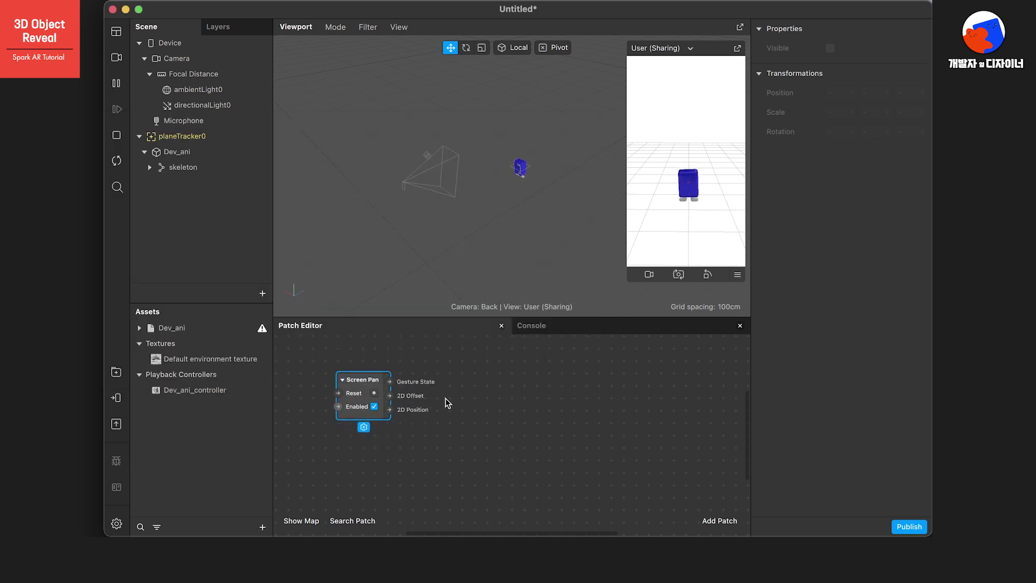
Add a Divide patch and place it directly beside the Screen Pan patch.
double_click(468, 400)
text(di)
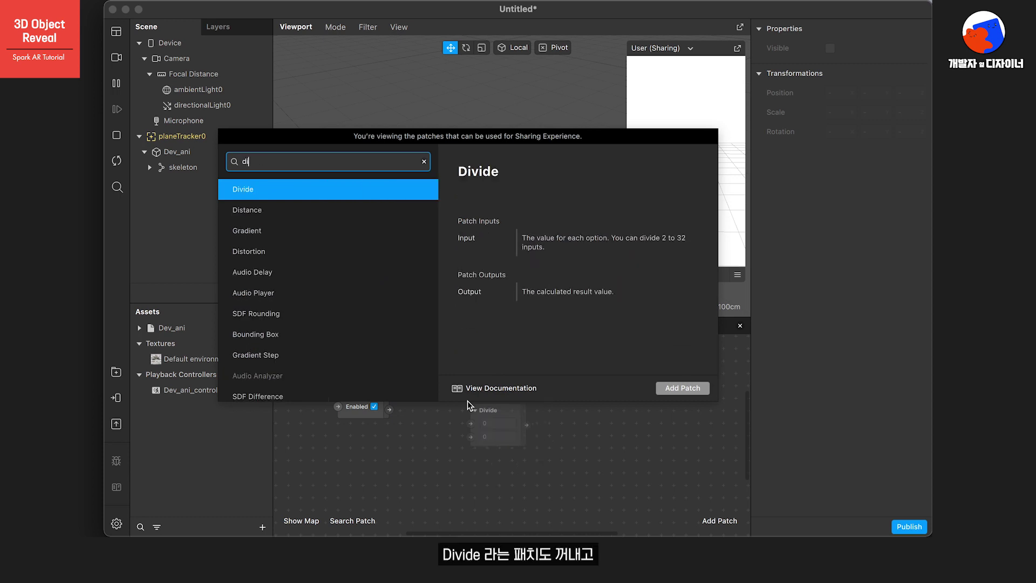
click(690, 389)
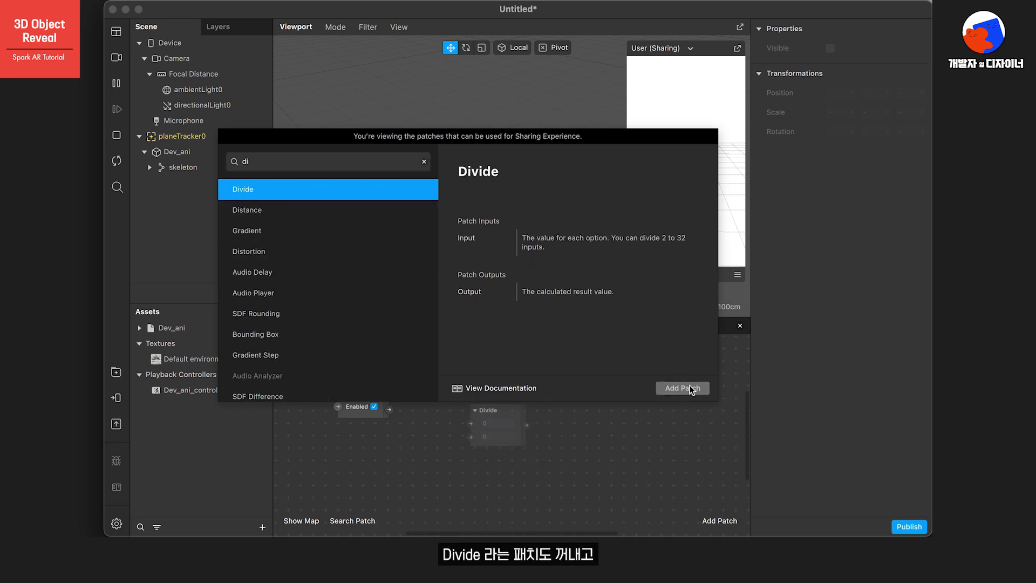
drag(458, 398, 393, 357)
Add an Unpack patch and line it up after the Divide patch.
double_click(517, 400)
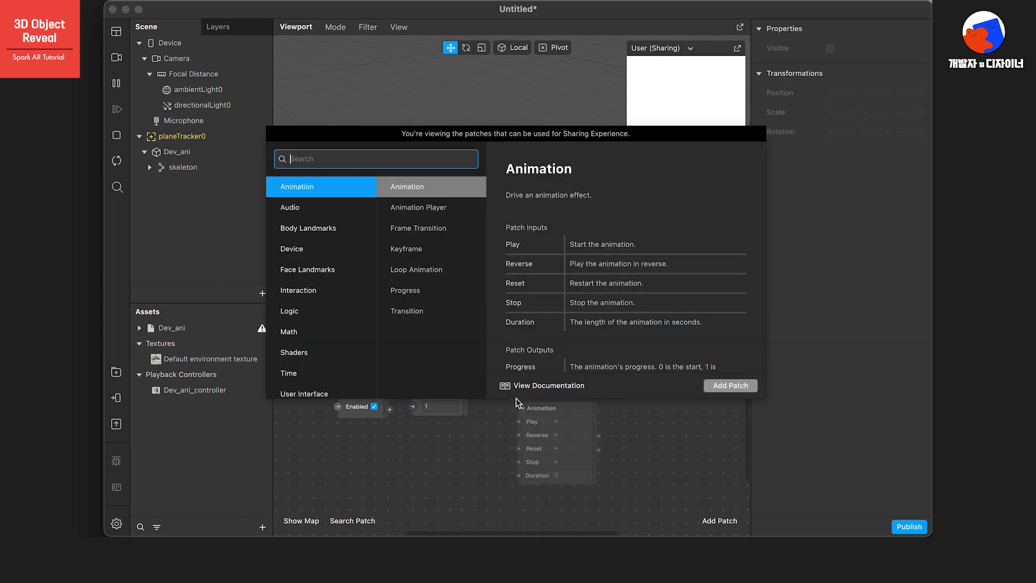
text(unpa)
key(Return)
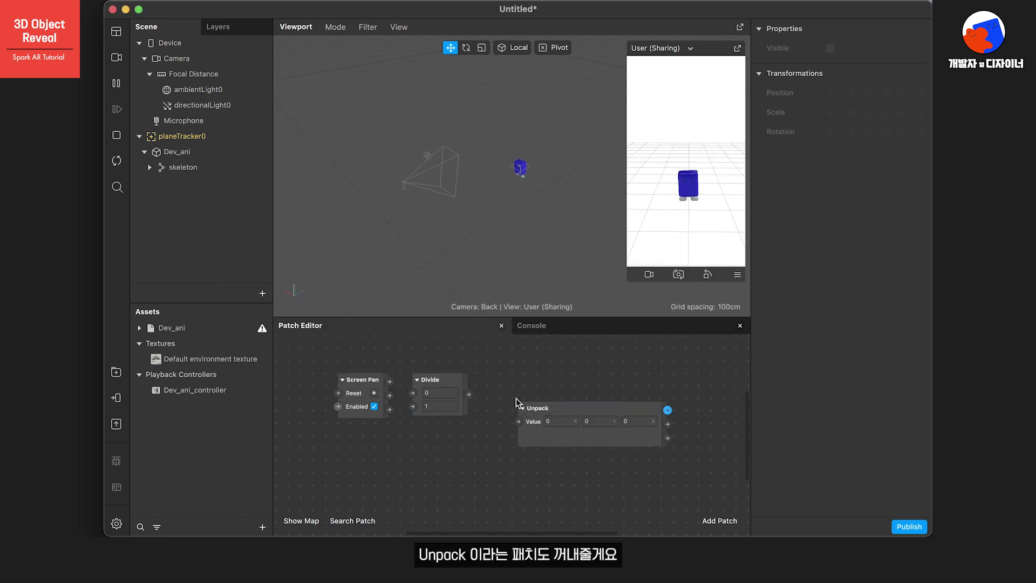
drag(606, 407, 572, 374)
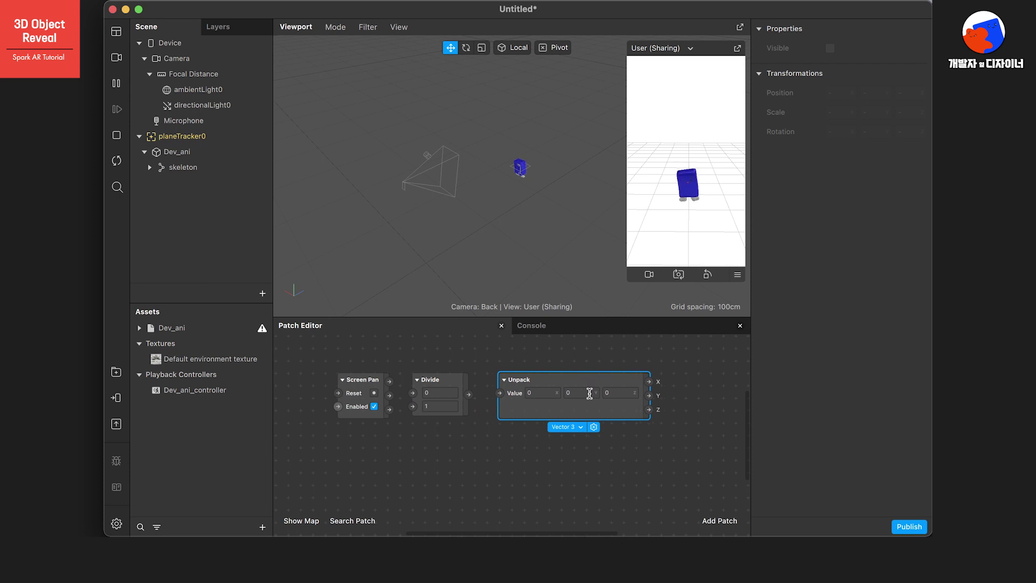
Add a Pack patch after Unpack and shift the whole row of patches to fit the graph area.
double_click(545, 469)
text(pack)
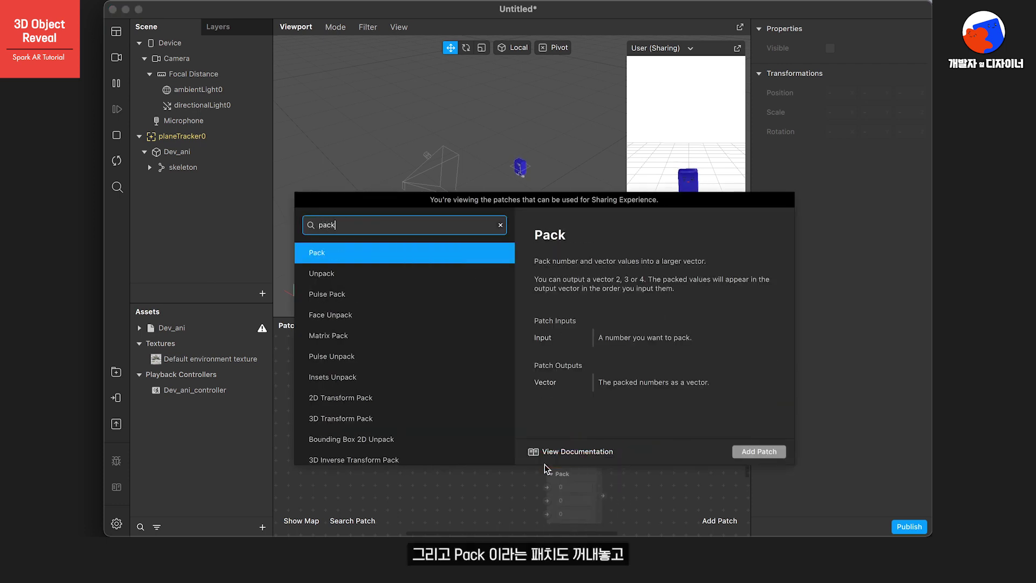
key(Return)
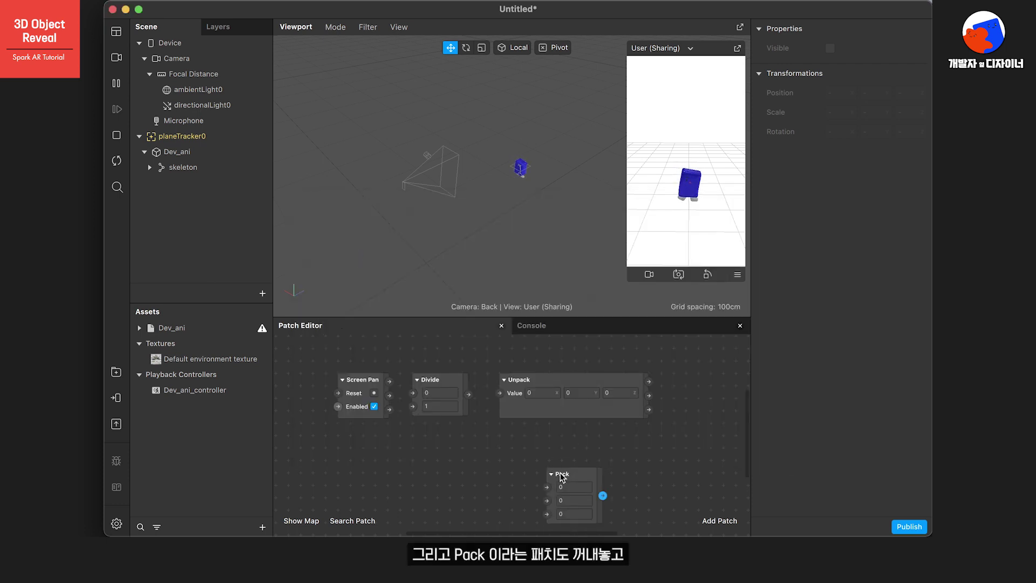
drag(577, 479, 687, 367)
drag(544, 472, 681, 371)
drag(302, 451, 638, 367)
Enlarge the Patch Editor area in height and width to make room for the graph.
drag(579, 317, 569, 231)
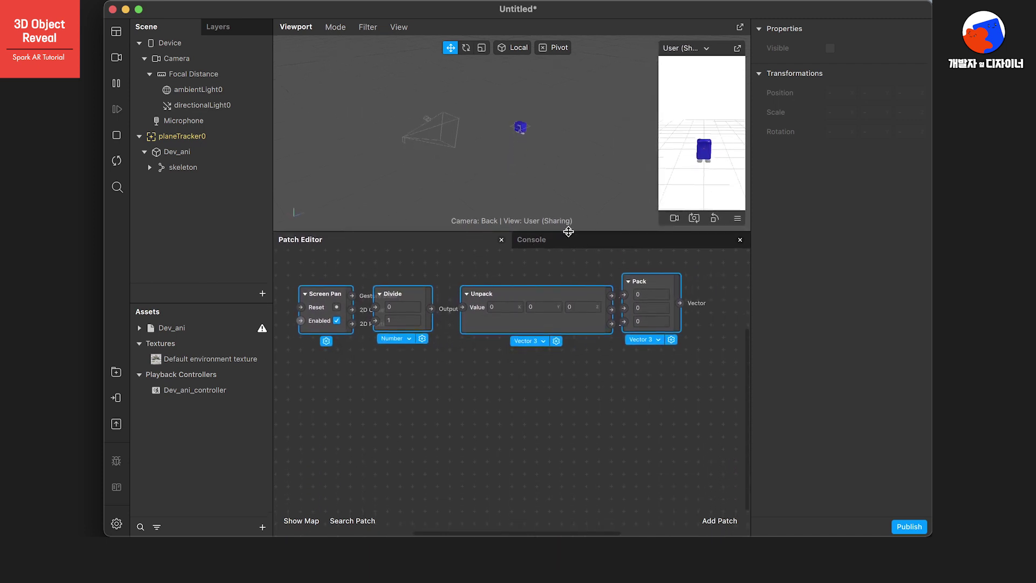
click(596, 420)
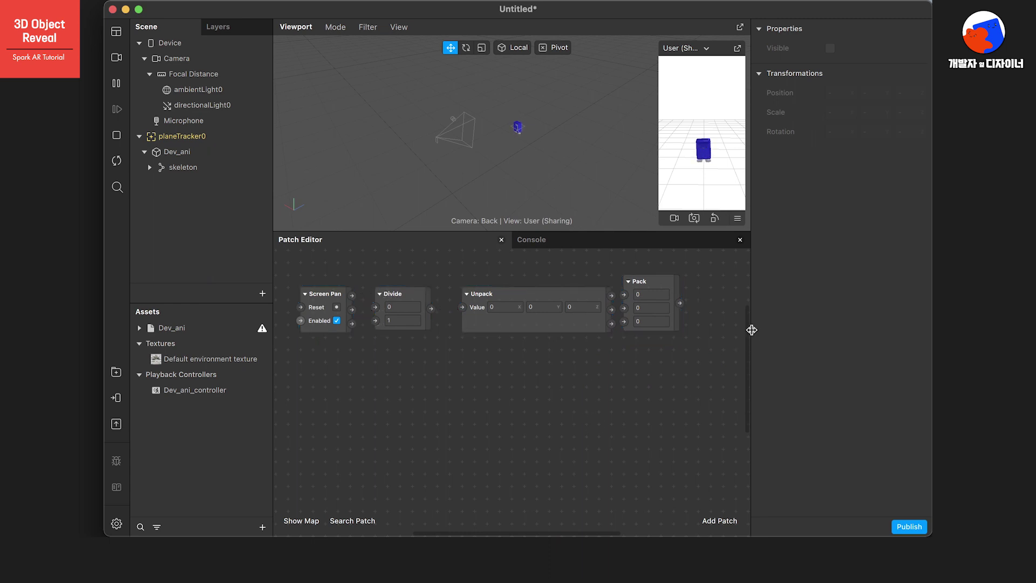
drag(751, 329, 787, 326)
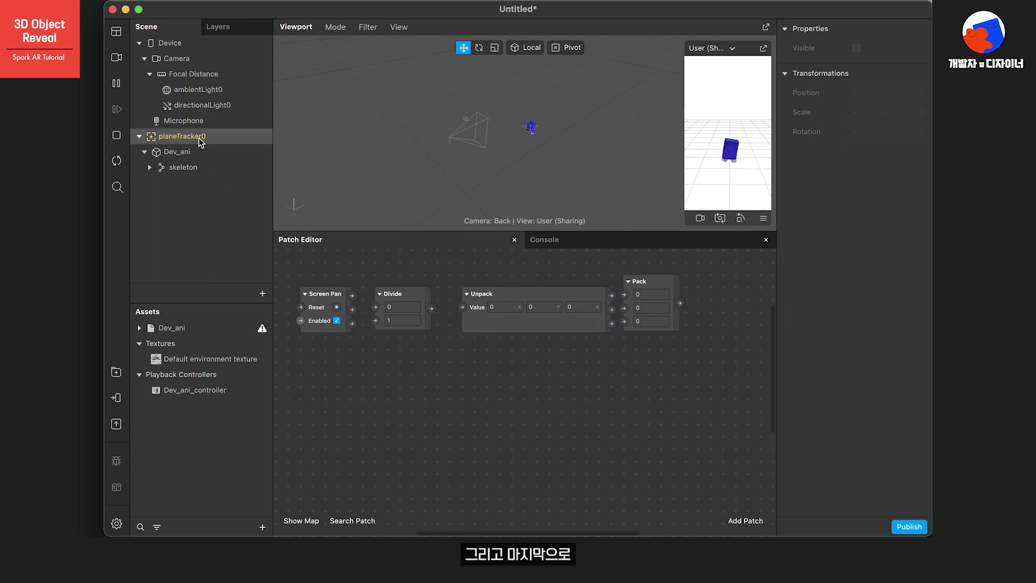
Create a 3D Position patch for the Dev_ani object and place it after the Pack patch.
click(181, 155)
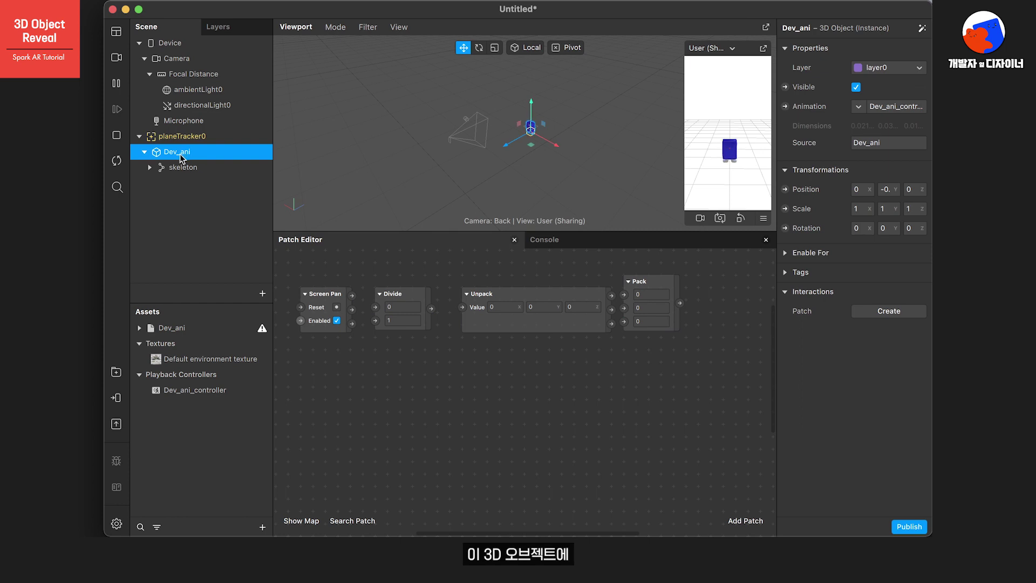
click(785, 189)
drag(554, 409, 722, 291)
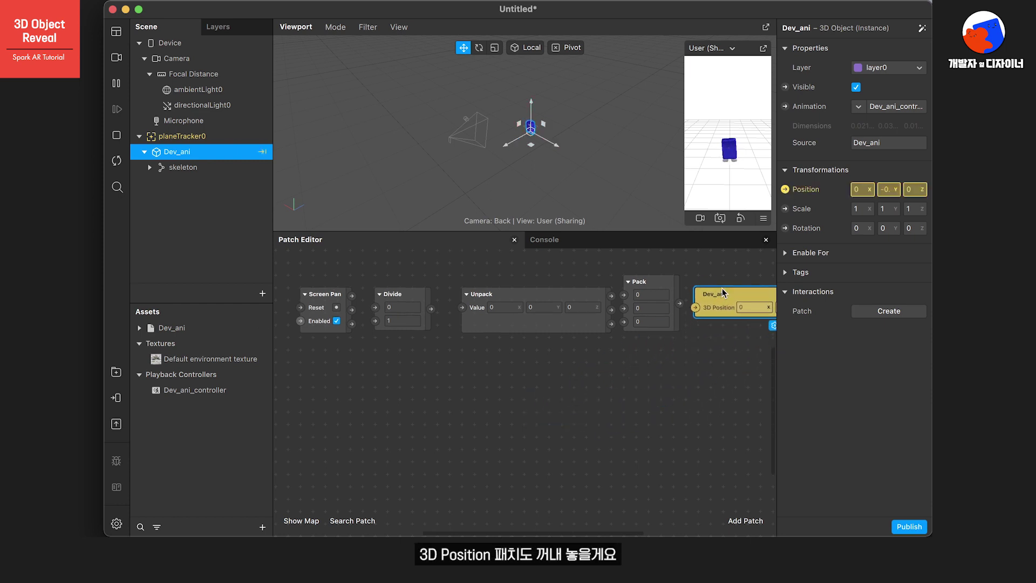
click(497, 415)
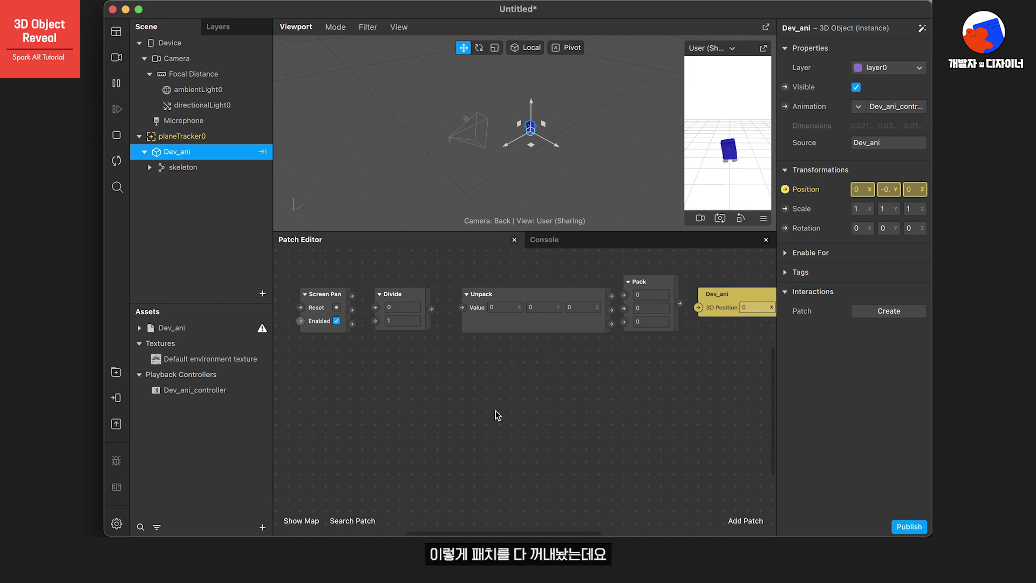
Change the value type of both the Divide and Unpack patches to Vector 2.
click(402, 295)
click(409, 338)
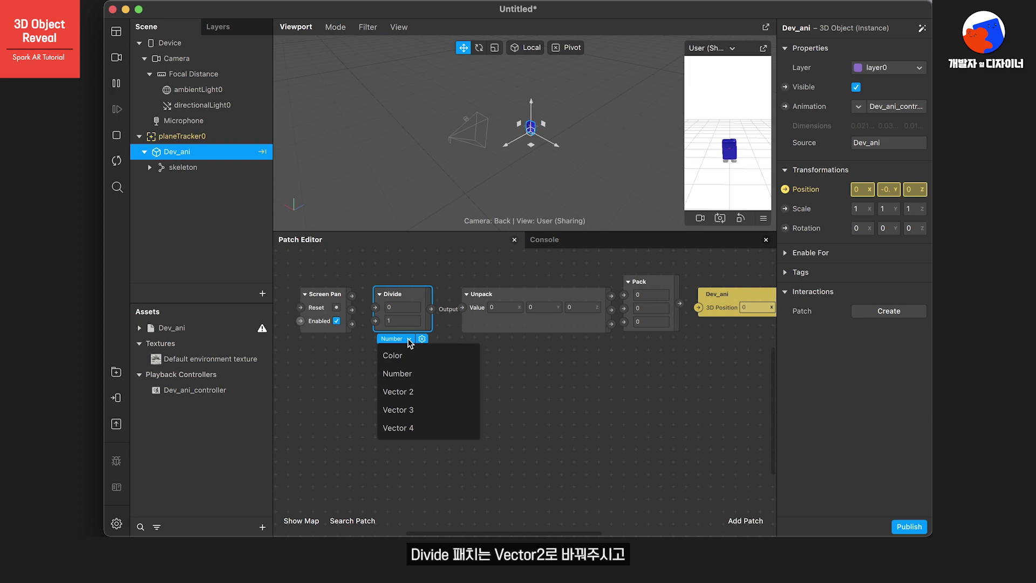
click(407, 392)
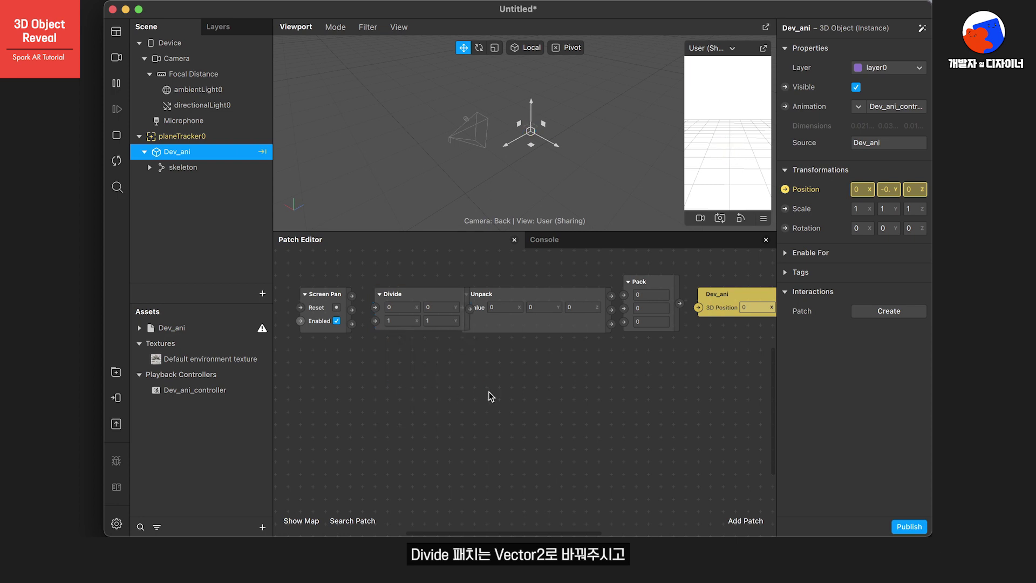
click(524, 298)
click(543, 342)
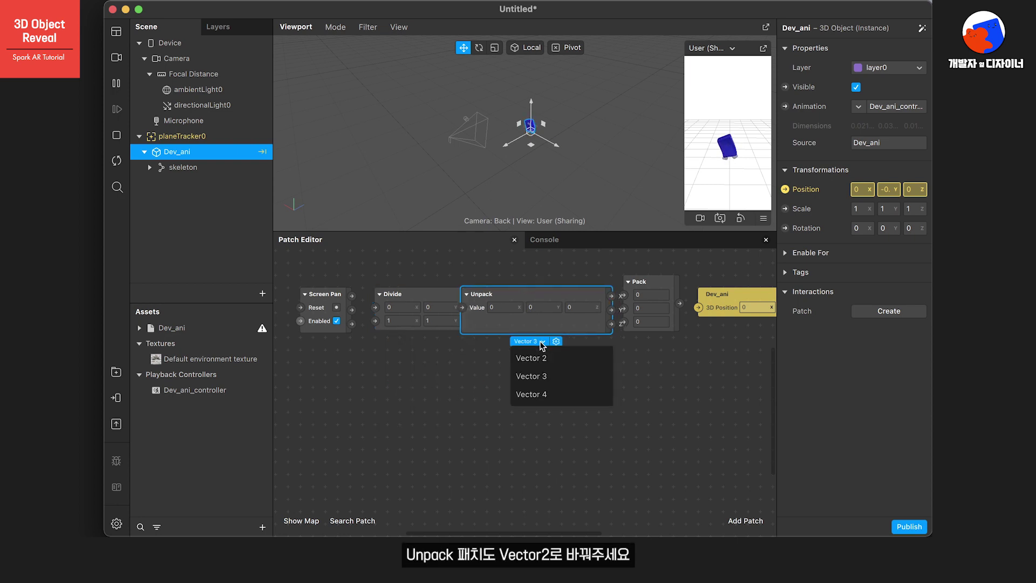
click(544, 359)
Reposition the Unpack, Screen Pan and Divide patches so that they are spaced apart without overlapping.
drag(502, 296, 528, 309)
click(325, 309)
drag(326, 309, 325, 272)
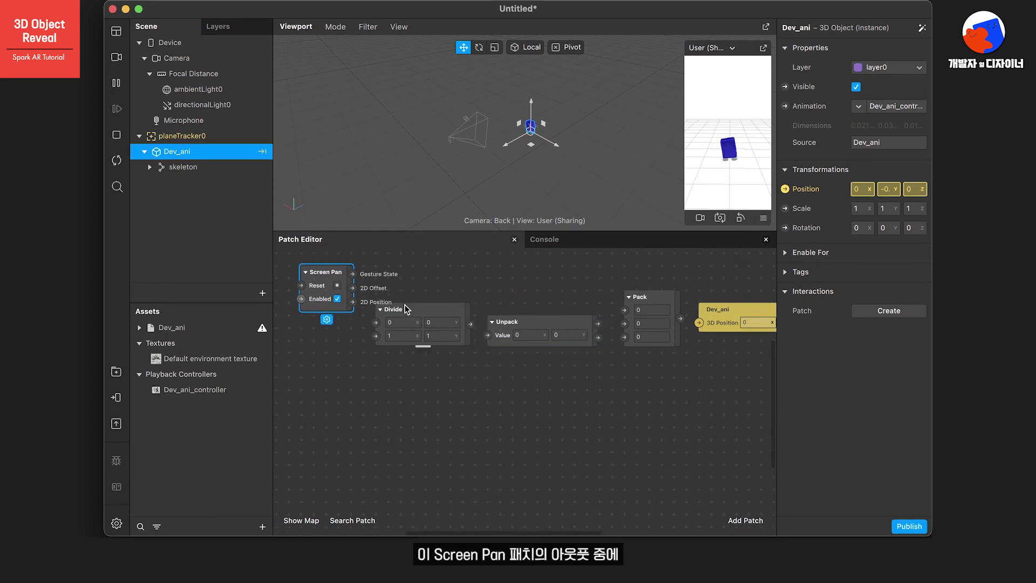
drag(406, 309, 407, 322)
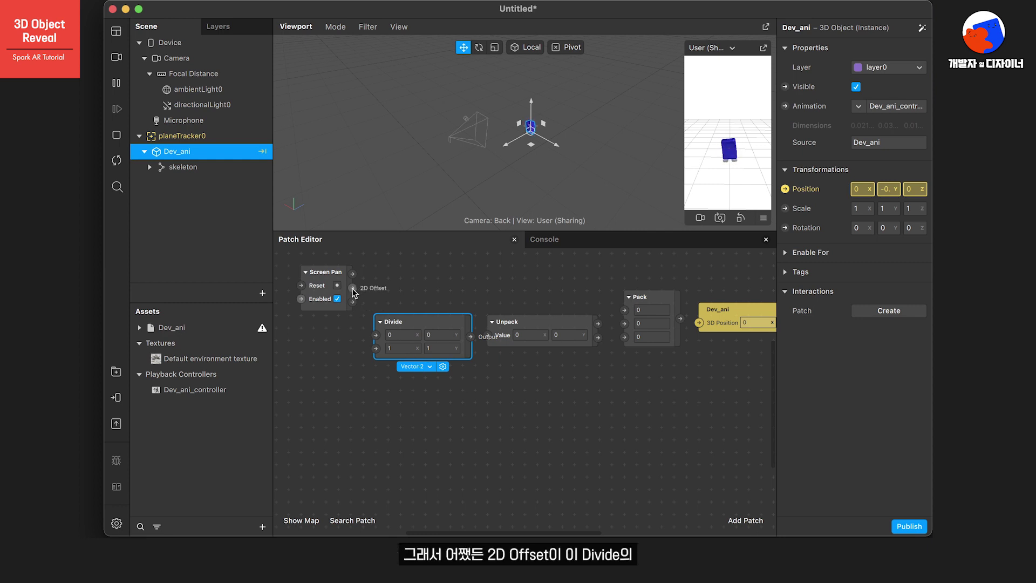
Connect Screen Pan's 2D Offset to the Divide patch's first input and Divide's output to Unpack, lining up the Divide and Unpack patches.
drag(353, 290, 376, 337)
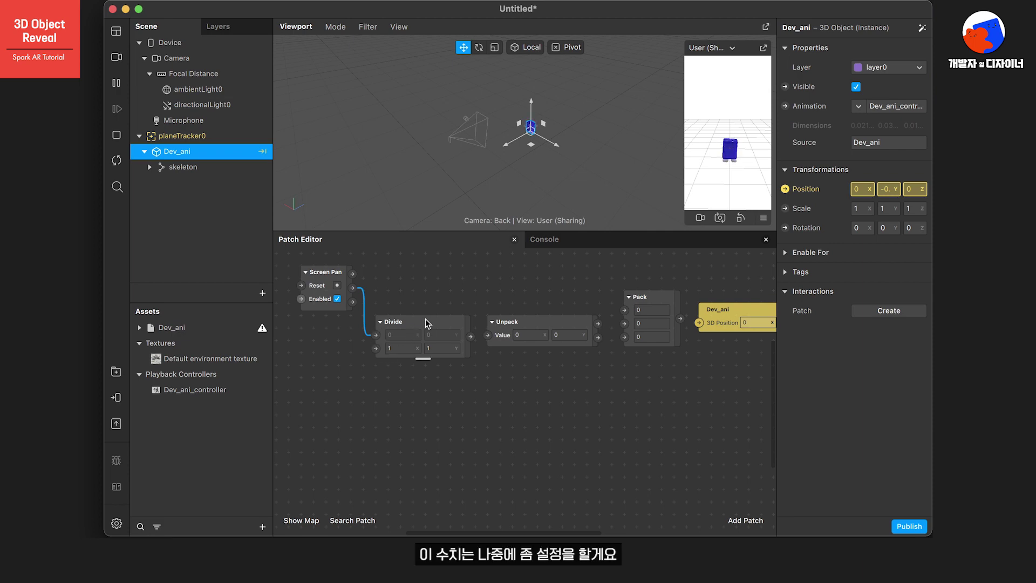
drag(457, 343, 453, 329)
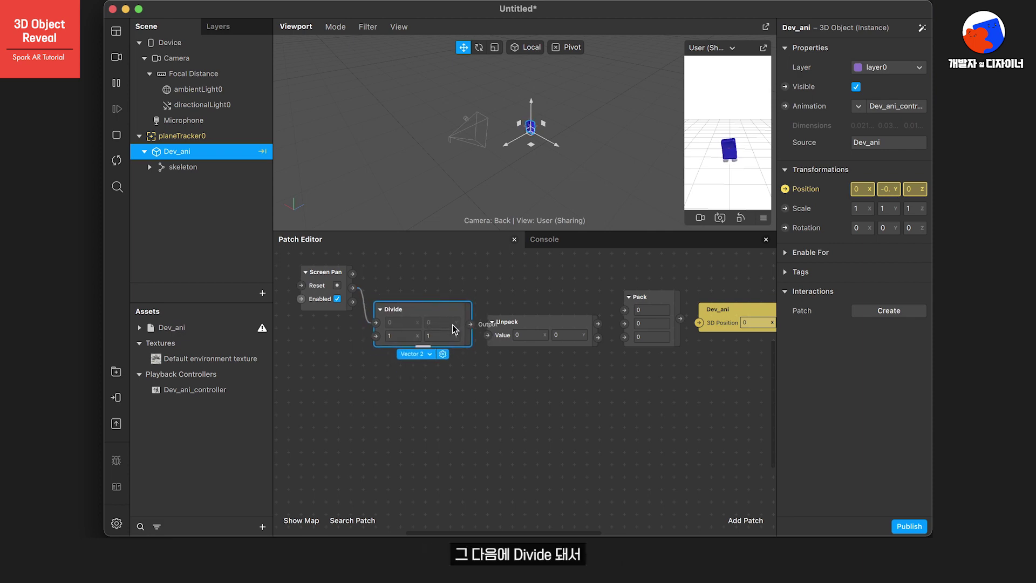
drag(516, 320, 514, 305)
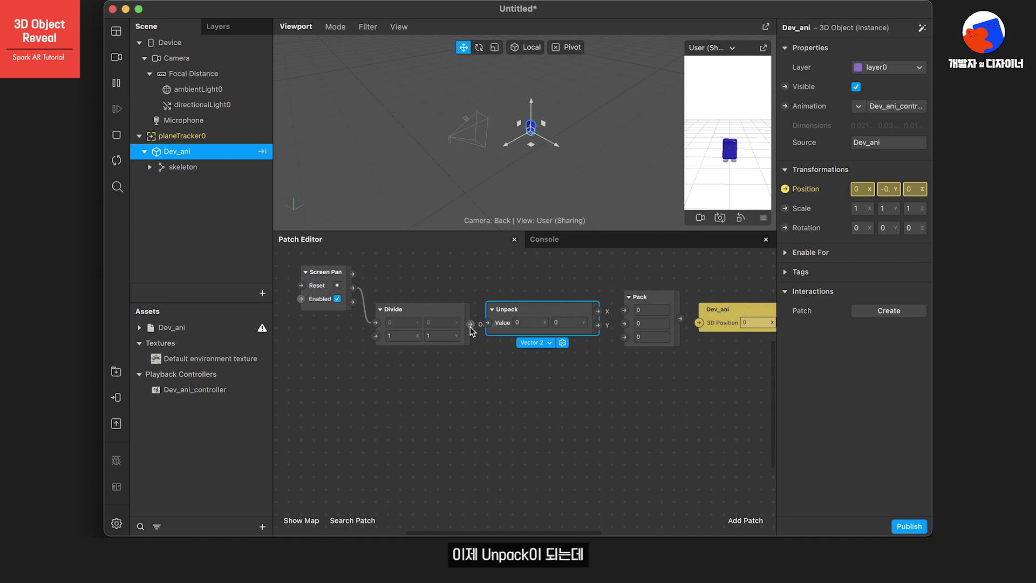
drag(421, 315, 421, 303)
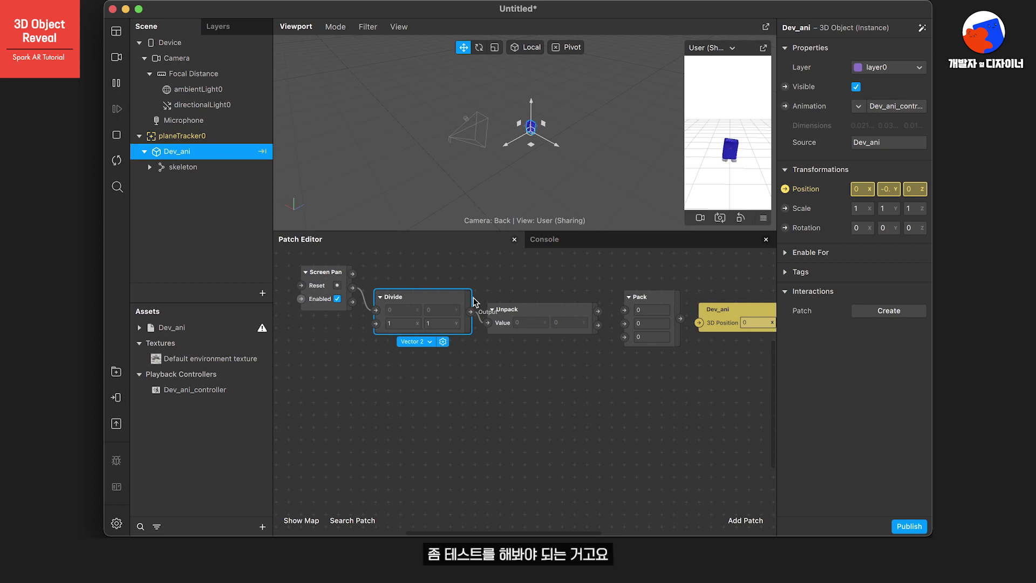
drag(529, 312, 532, 298)
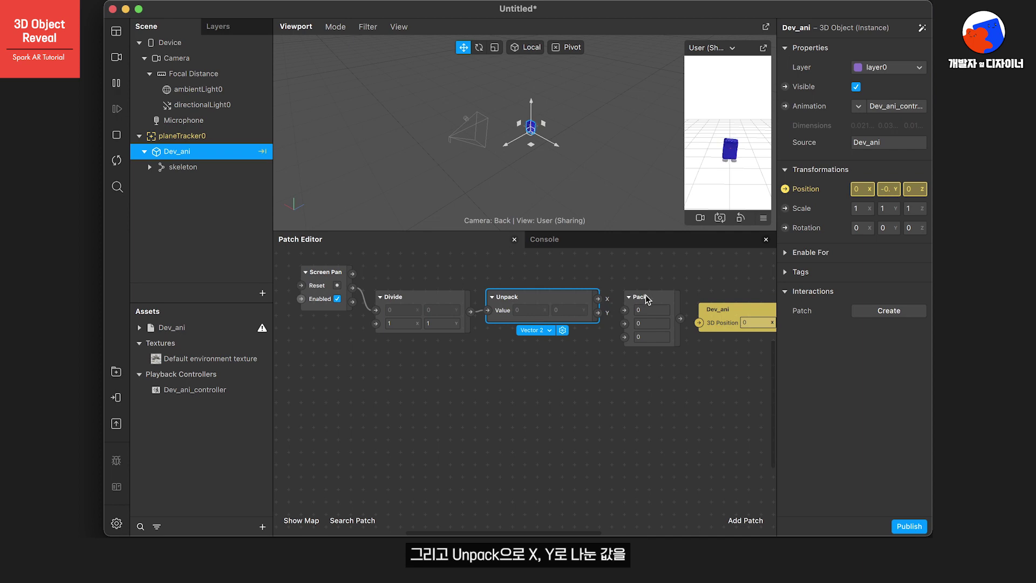
Move the Pack and Dev_ani 3D Position patches up to line them up with the Unpack patch.
drag(648, 298, 648, 286)
scroll(631, 351, right, 5)
click(631, 305)
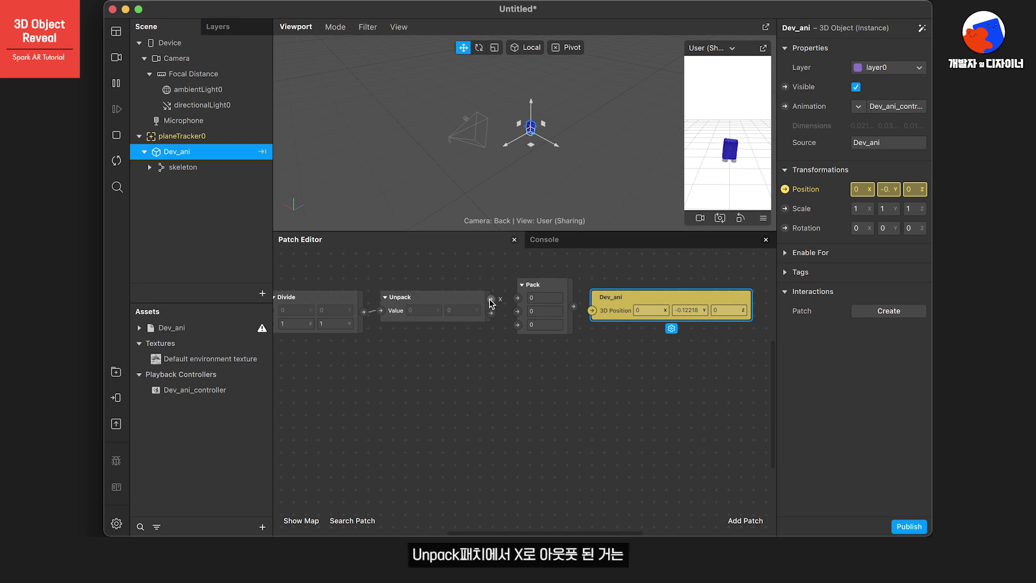
Connect Unpack's X and Y outputs to Pack's first and third inputs, and Pack's output to the Dev_ani 3D Position patch.
drag(490, 299, 519, 304)
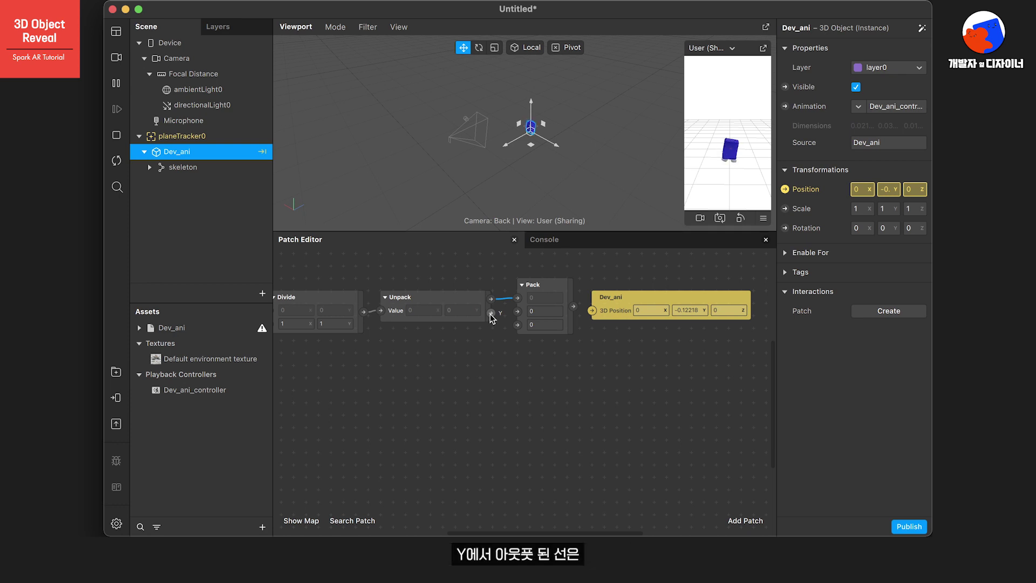
drag(491, 314, 518, 327)
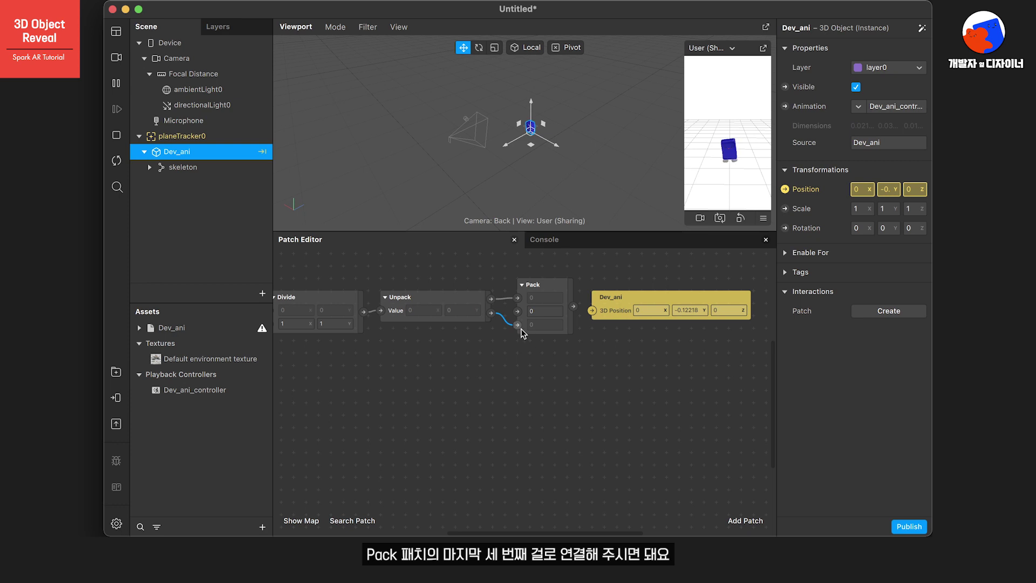
click(551, 286)
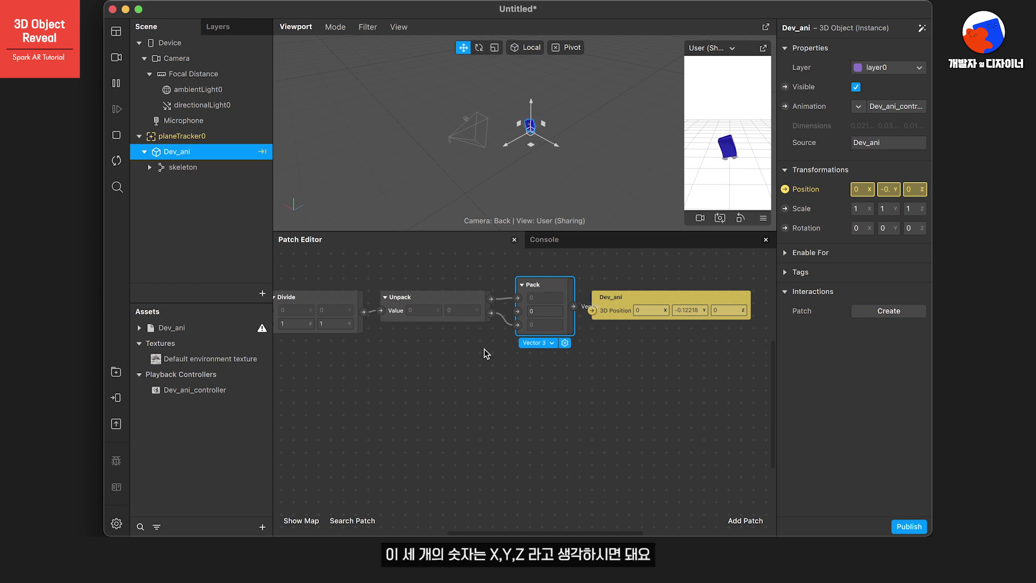
drag(615, 298, 628, 286)
drag(591, 302, 604, 298)
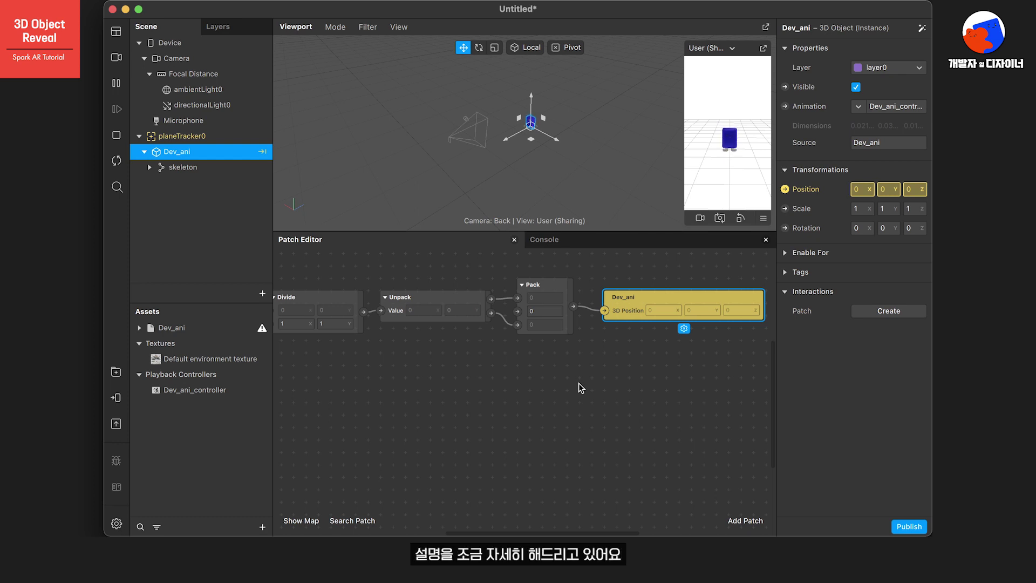
Send the effect to the connected iPhone for a preview in Spark AR Player.
click(117, 400)
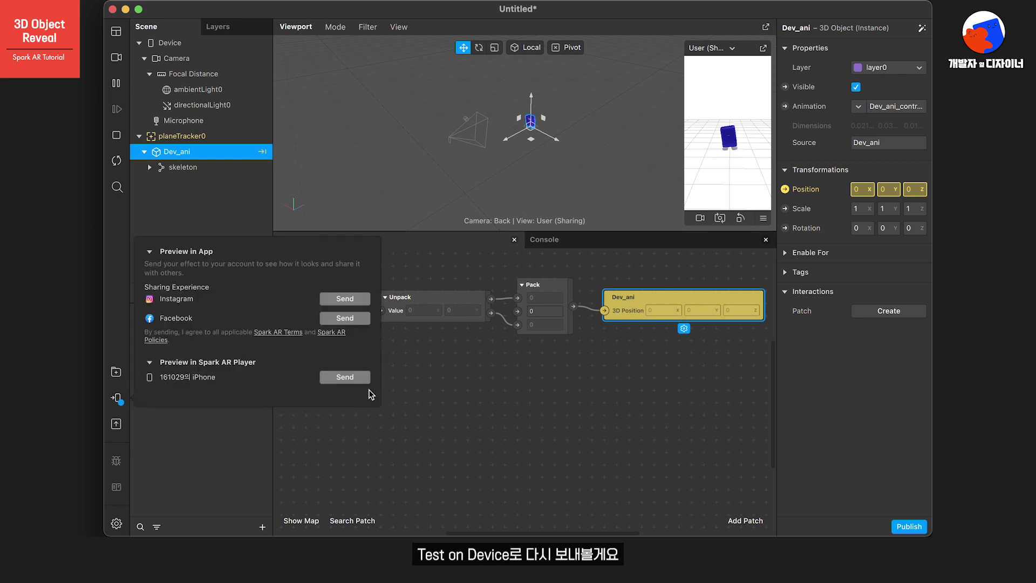
click(347, 382)
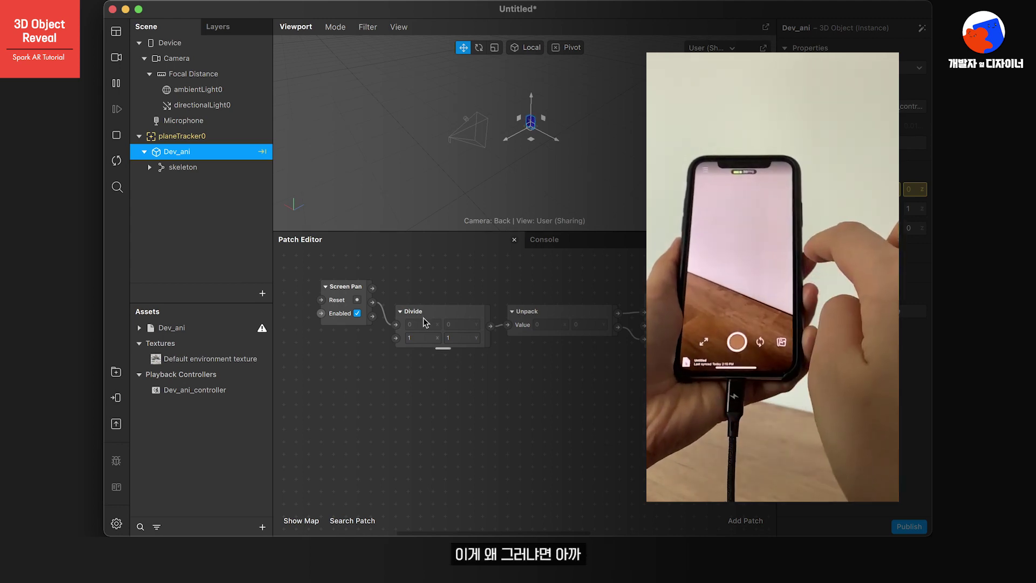
Set both divisor values of the Divide patch to 5000 and send the effect to the connected iPhone again.
drag(469, 311, 469, 285)
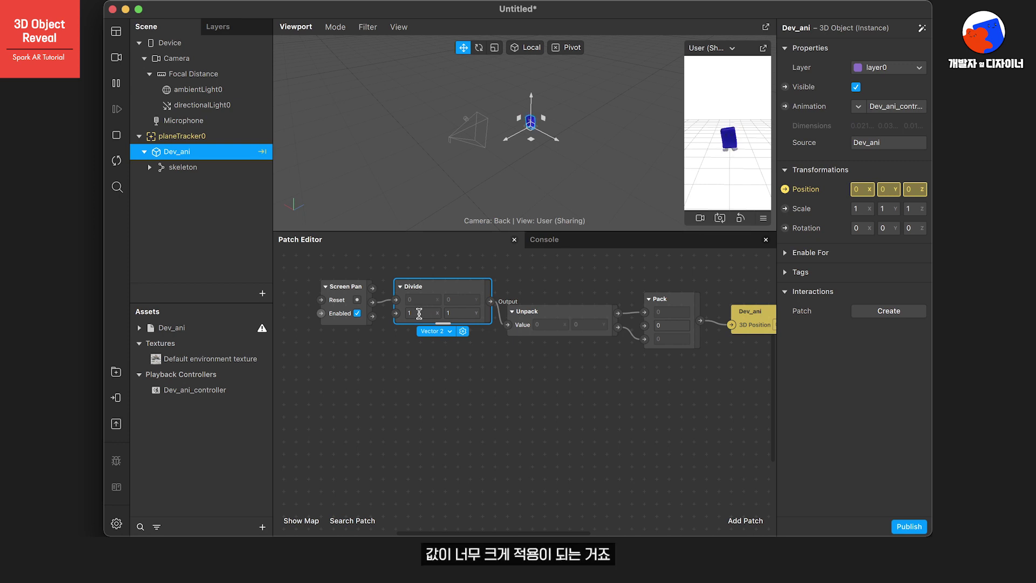
click(419, 314)
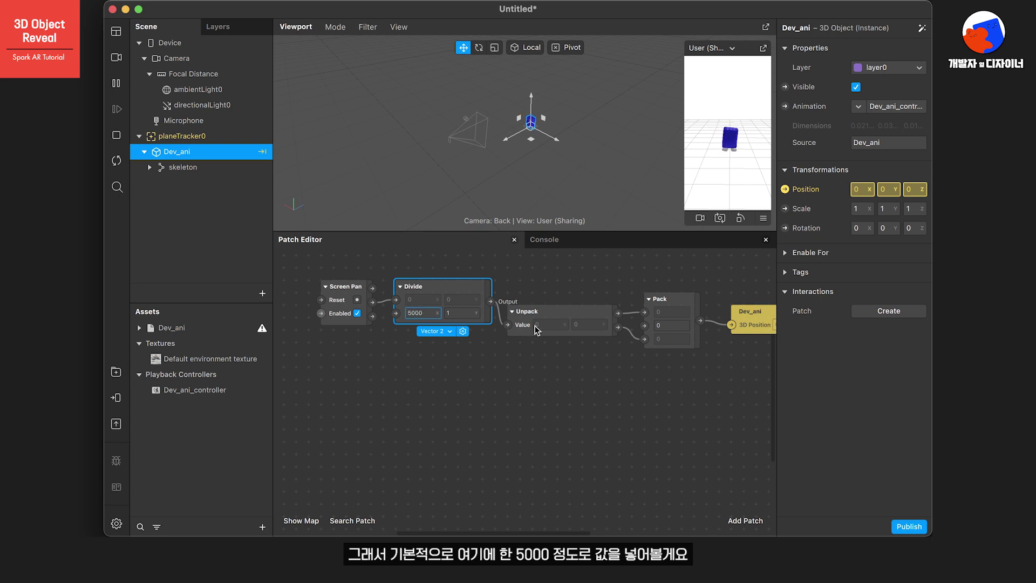
click(463, 313)
text(5000)
key(Return)
click(117, 399)
click(350, 378)
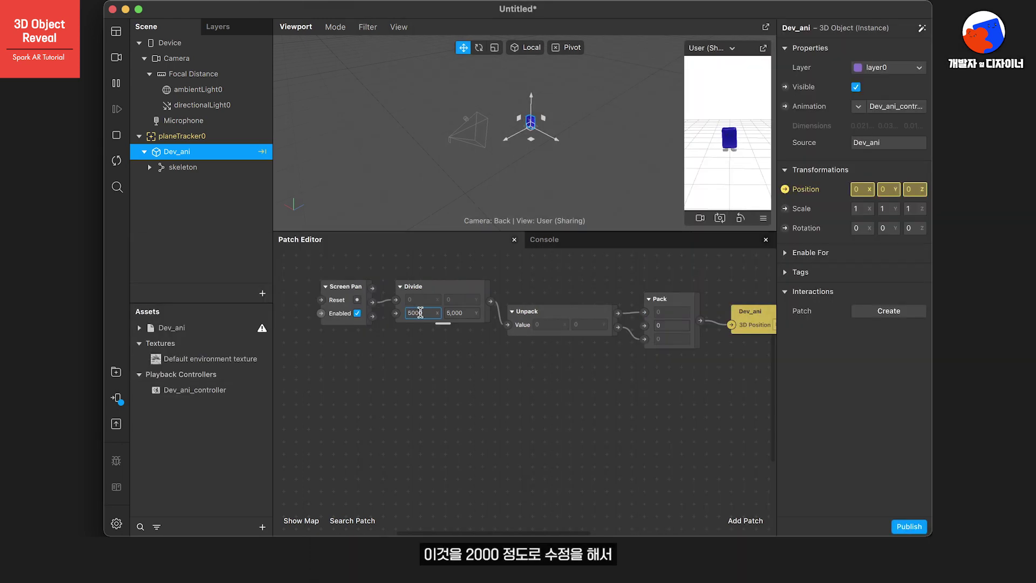
Set both divisor values of the Divide patch to 2000 and resend the effect to the connected iPhone.
text(2,)
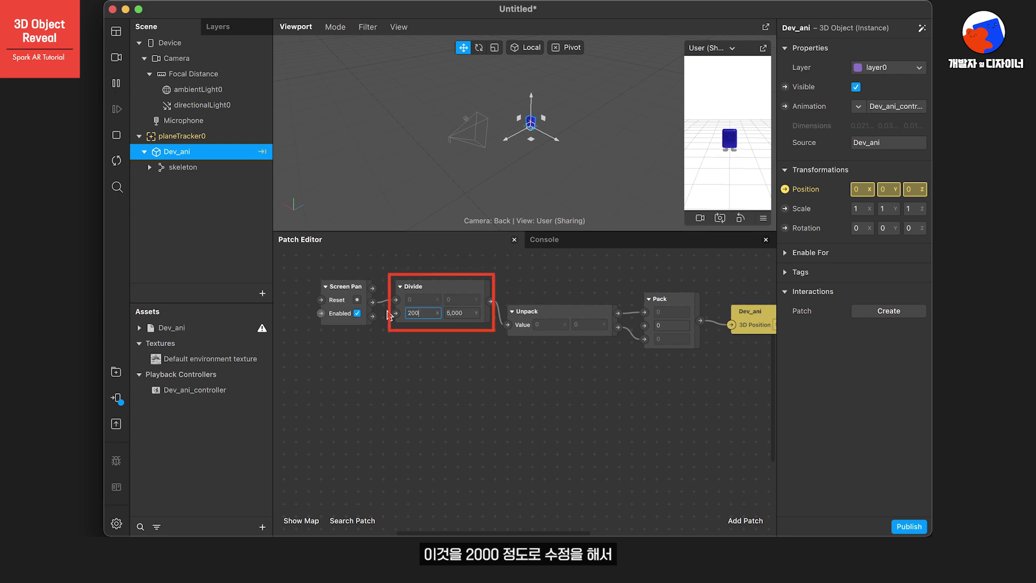
text(000)
key(Tab)
text(2000)
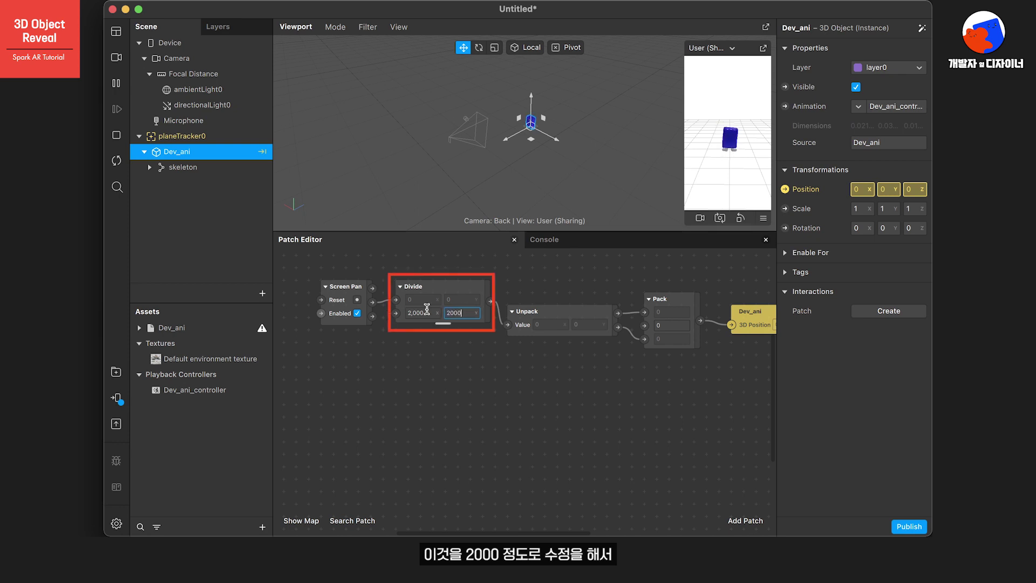
key(Return)
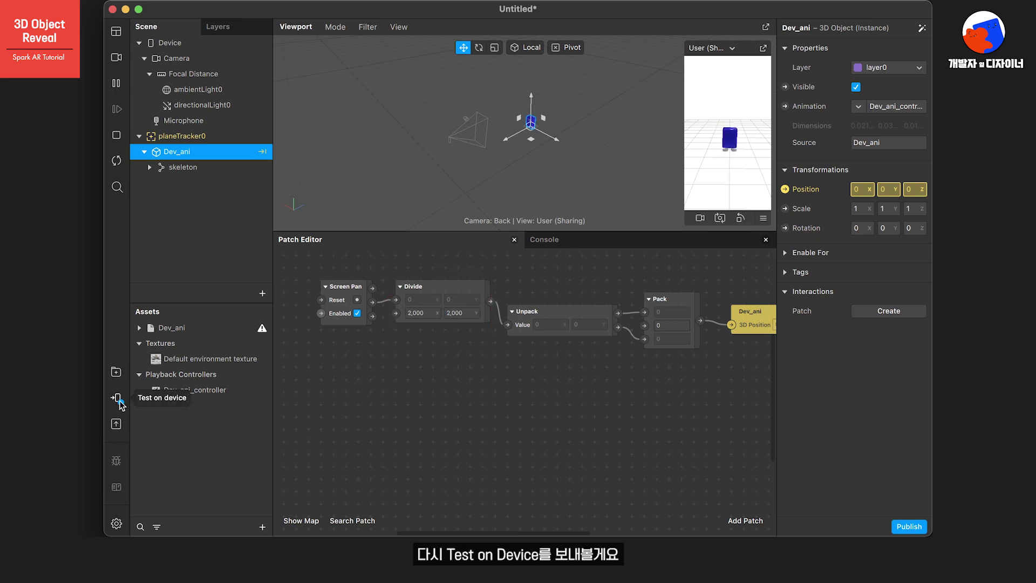
click(117, 399)
click(345, 377)
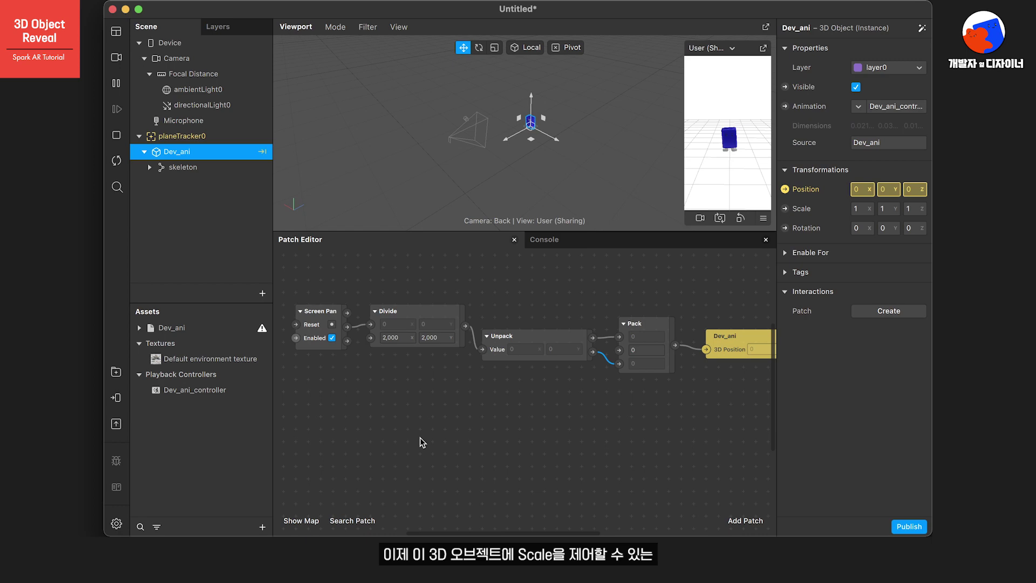
Add a Screen Pinch patch and place it below the Screen Pan patch.
double_click(322, 409)
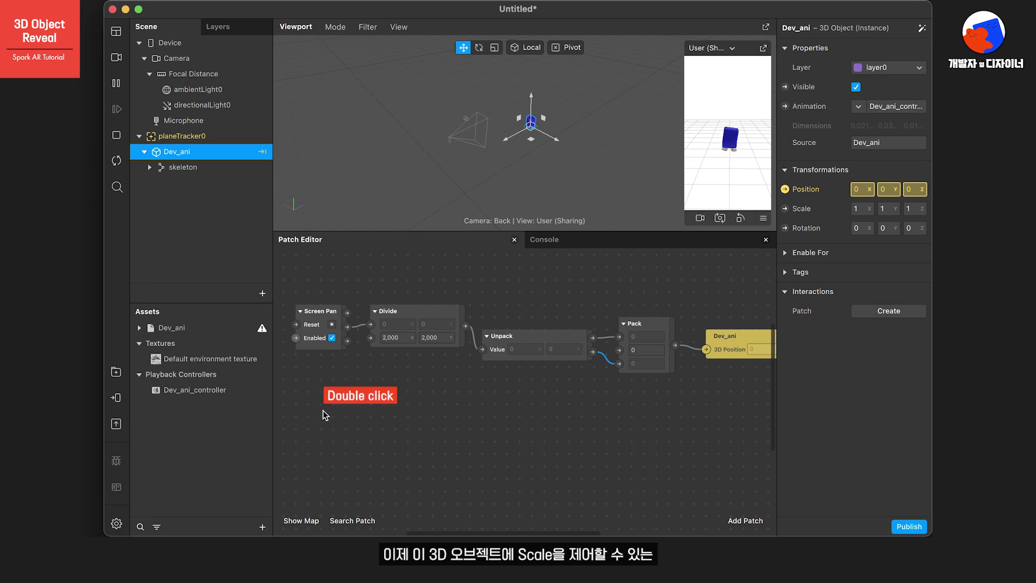
text(s)
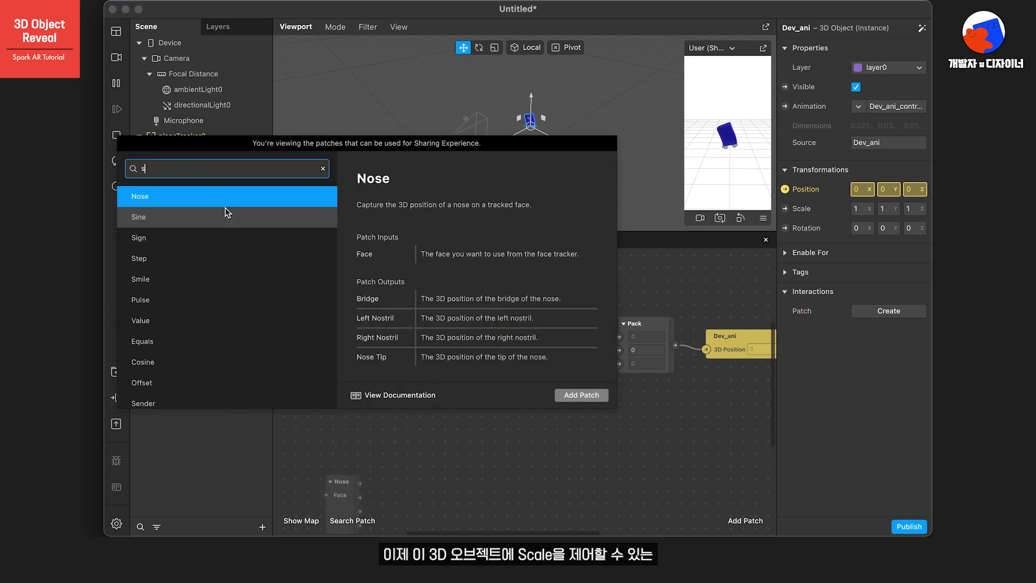
text(creen)
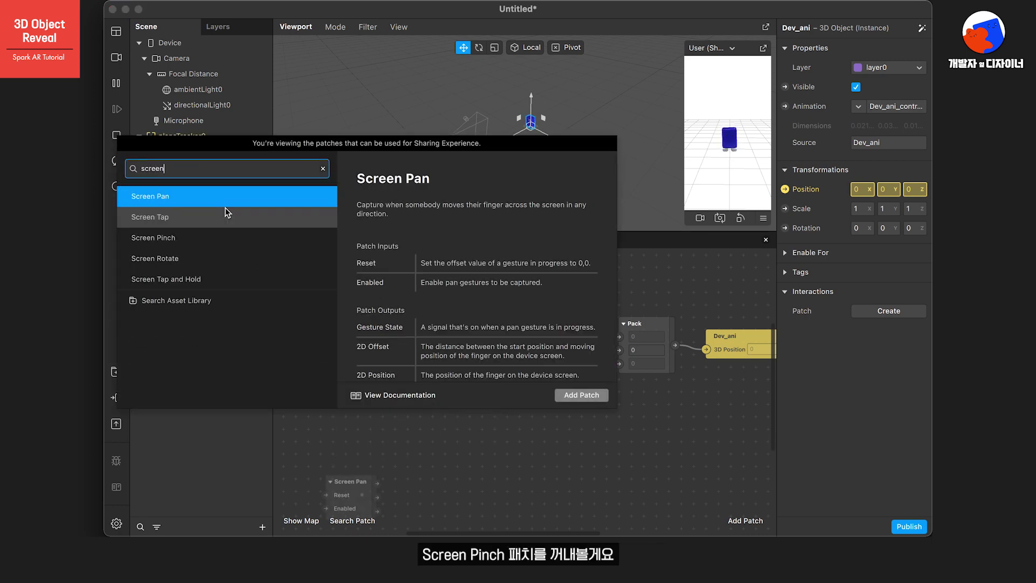
double_click(162, 237)
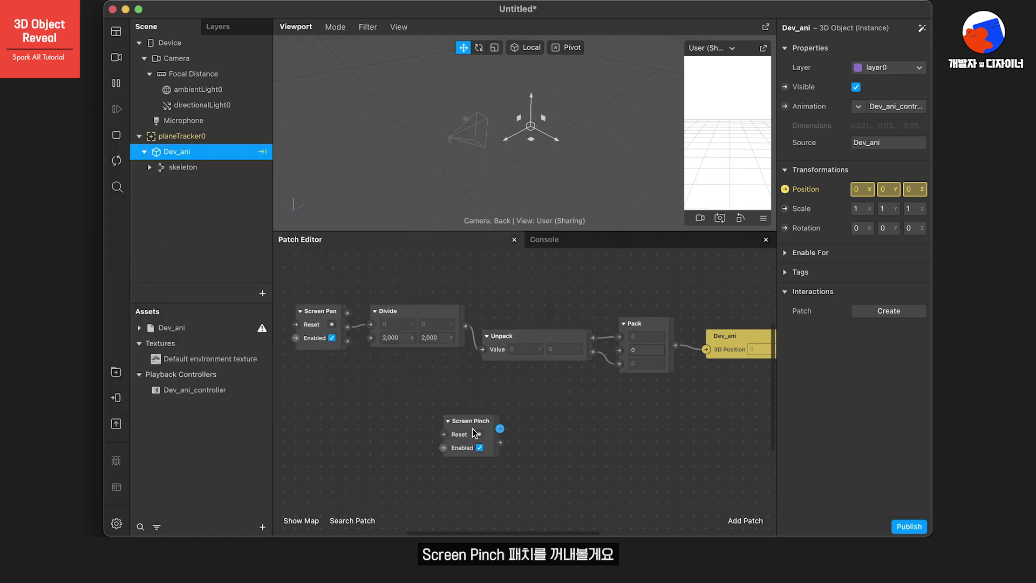
drag(474, 429, 337, 416)
Add a Pack patch beside Screen Pinch and place a 3D Scale patch for the Dev_ani object after it.
double_click(419, 446)
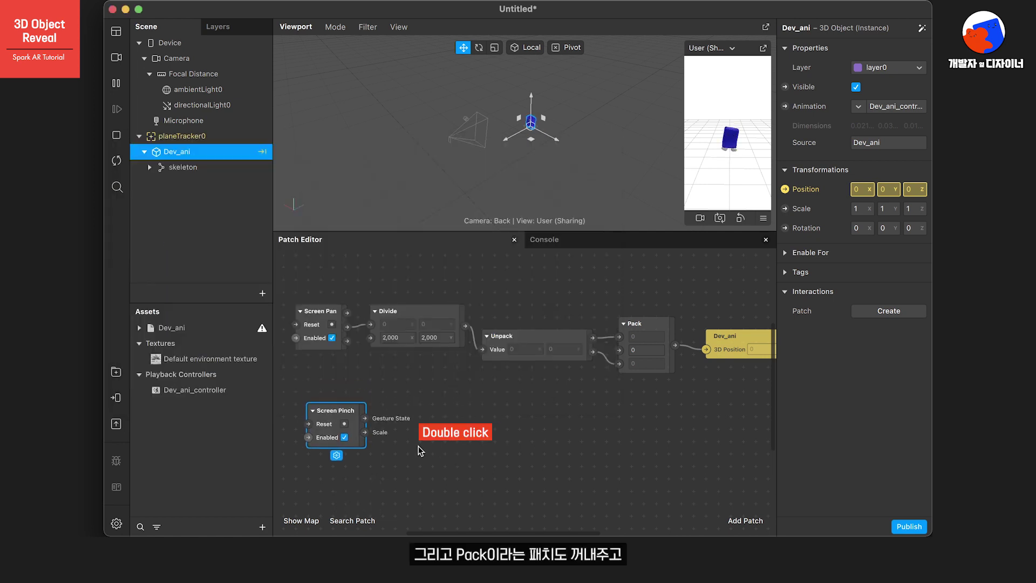
text(pack)
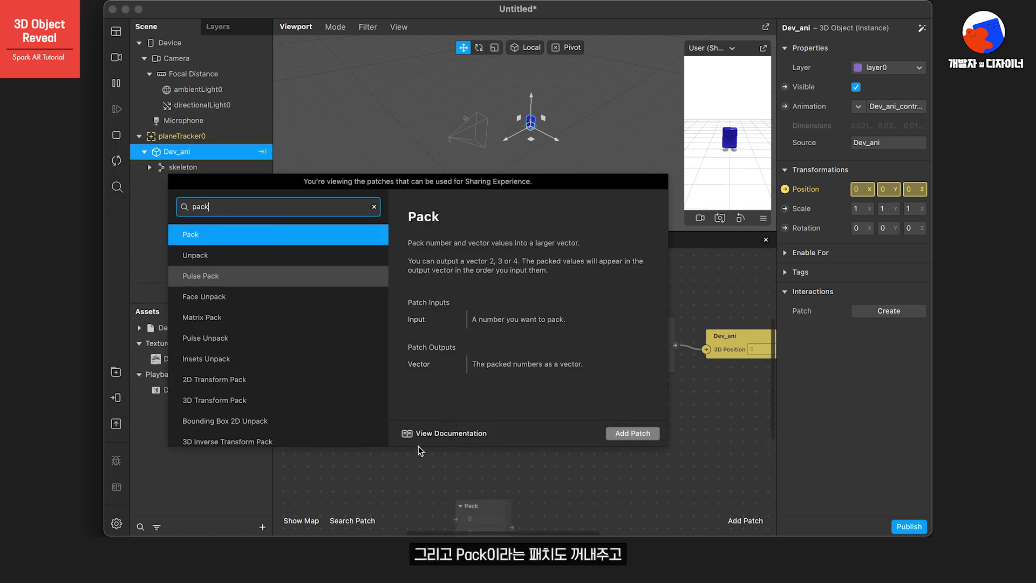
key(Return)
drag(484, 509, 420, 400)
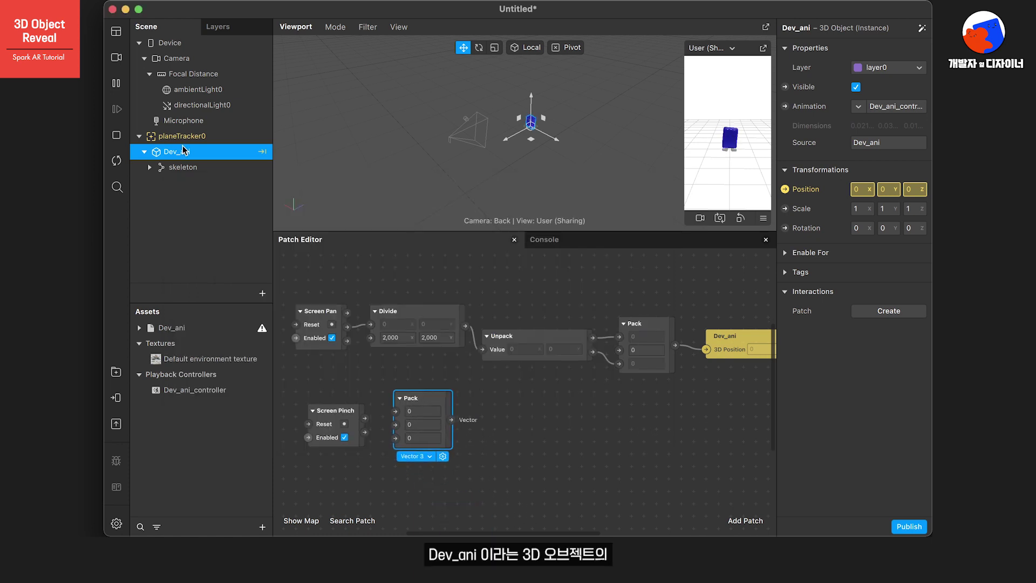
click(785, 208)
drag(578, 406, 534, 415)
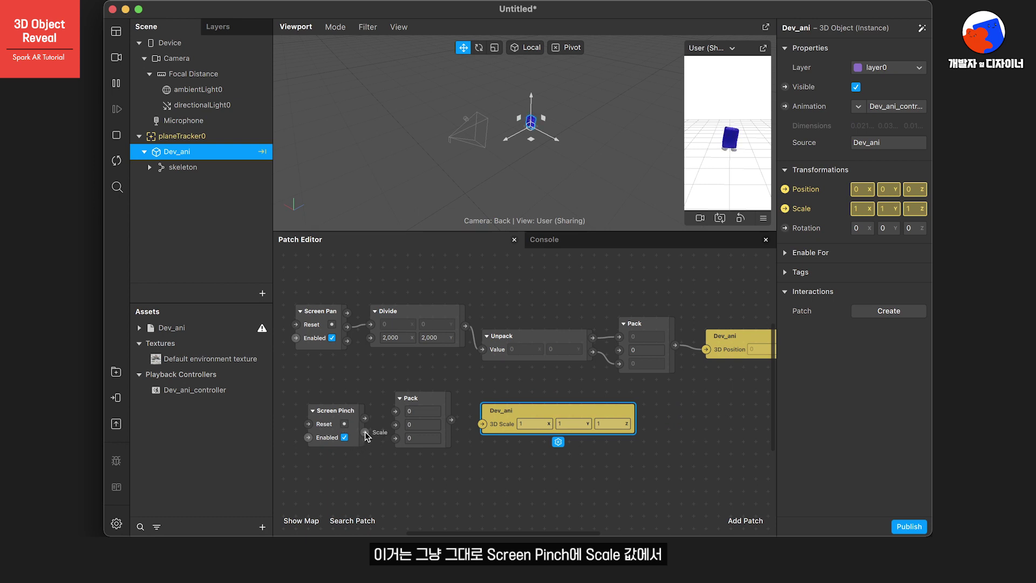
Connect Screen Pinch's Scale output to all three Pack inputs and Pack's output to the Dev_ani 3D Scale patch.
drag(366, 433, 395, 439)
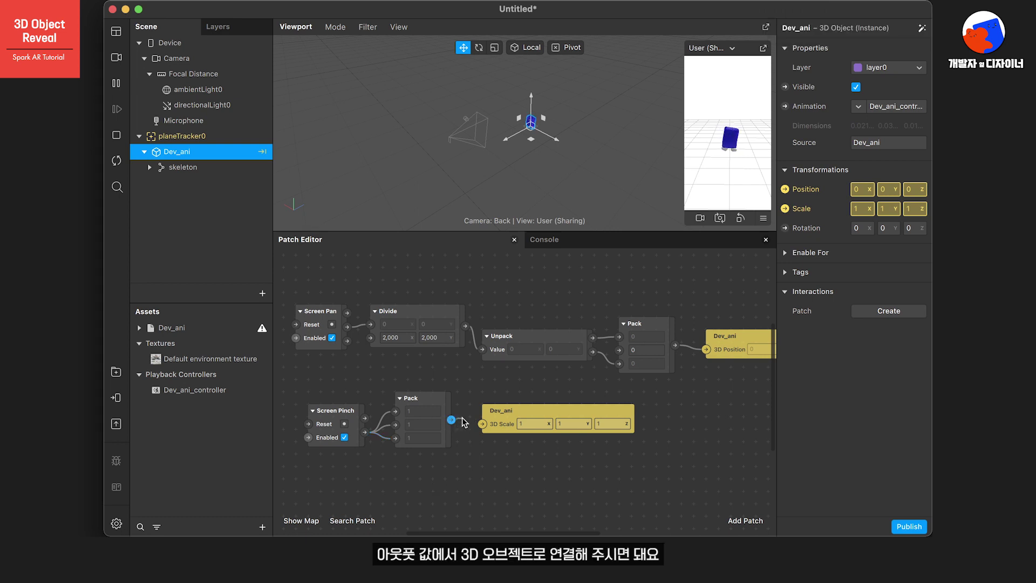
drag(484, 423, 484, 423)
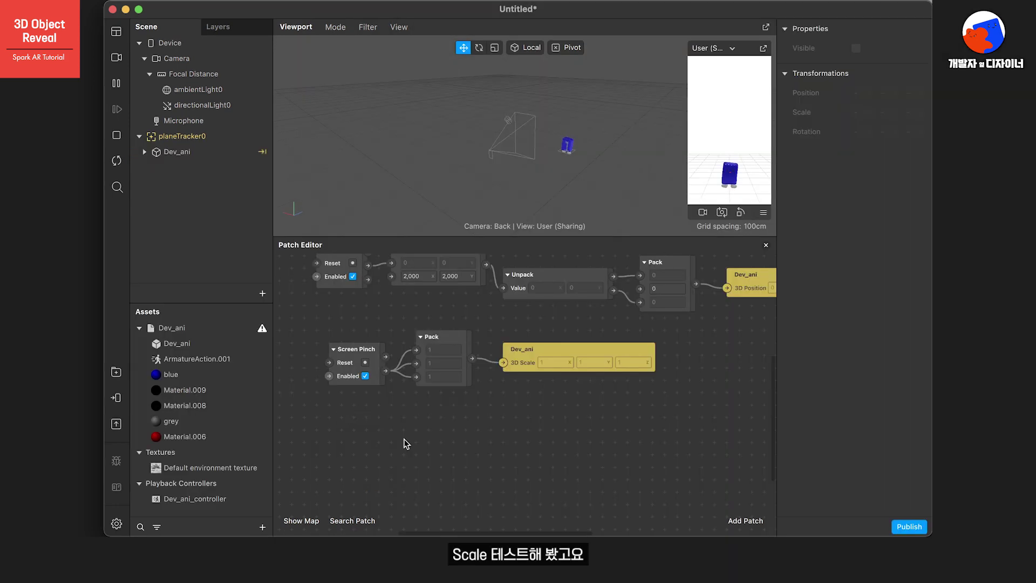
Add a Screen Rotate patch and place it below the Screen Pinch patch.
double_click(404, 439)
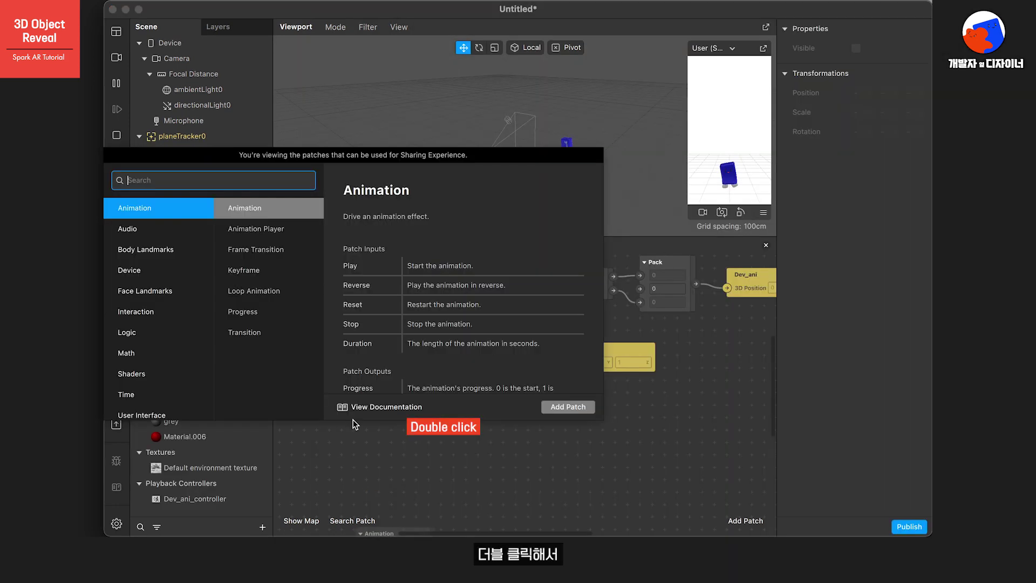
text(screen)
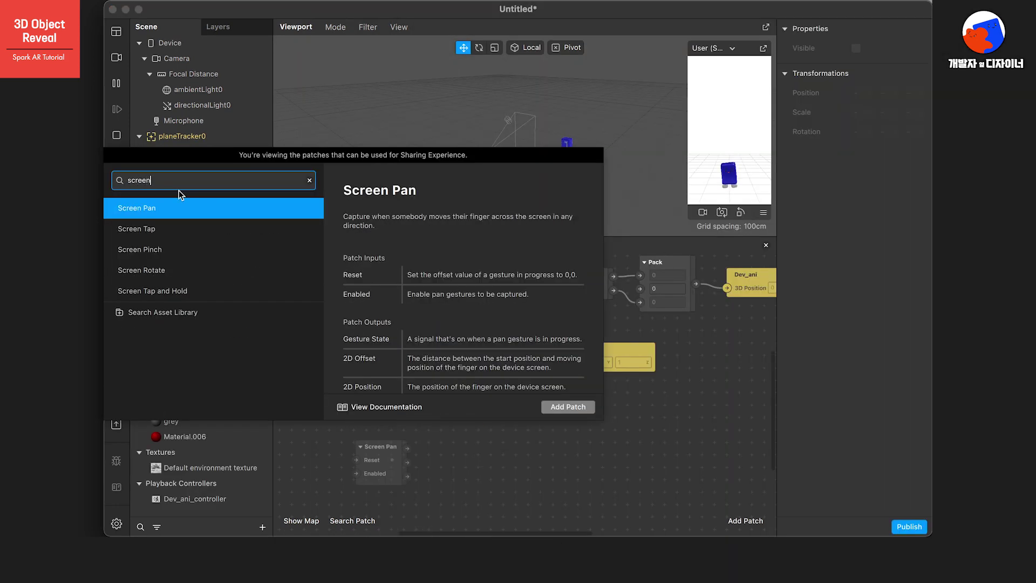
double_click(149, 270)
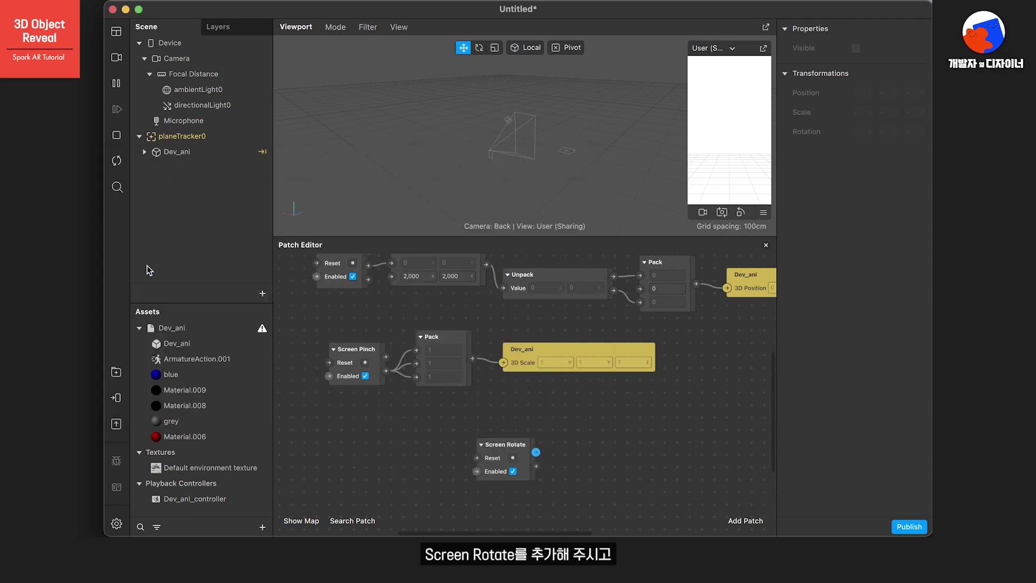
drag(482, 439, 325, 419)
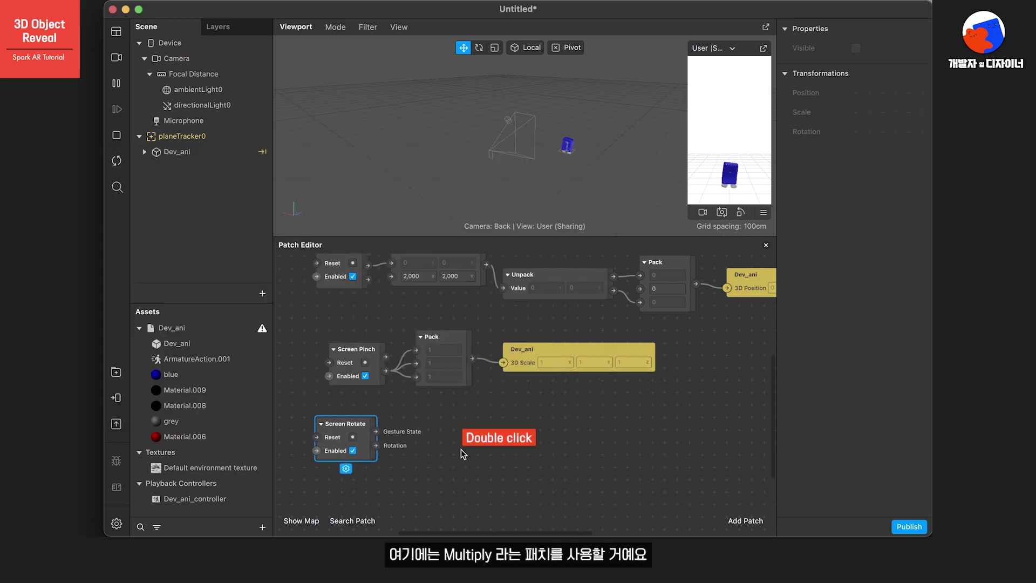
Add a Multiply patch and place it directly after the Screen Rotate patch.
double_click(461, 449)
text(mul)
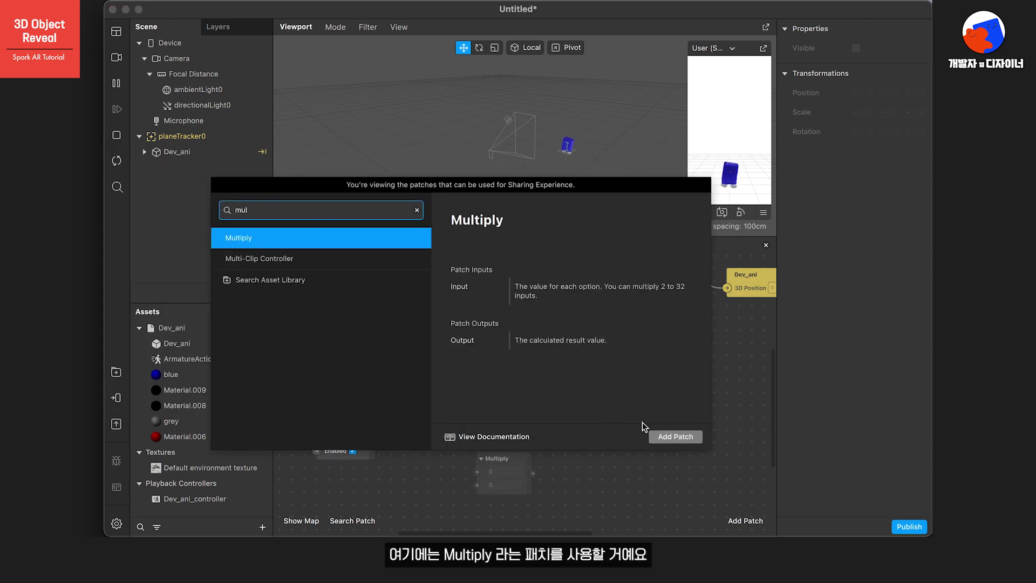
click(675, 435)
drag(504, 457, 430, 422)
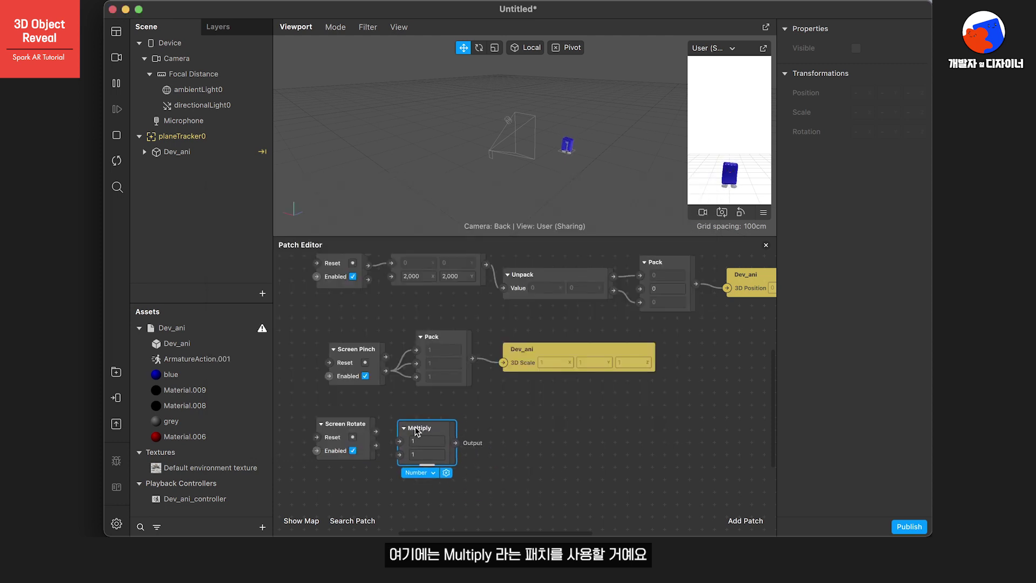
Add a Pack patch and place it directly after the Multiply patch in the Screen Rotate row.
double_click(503, 457)
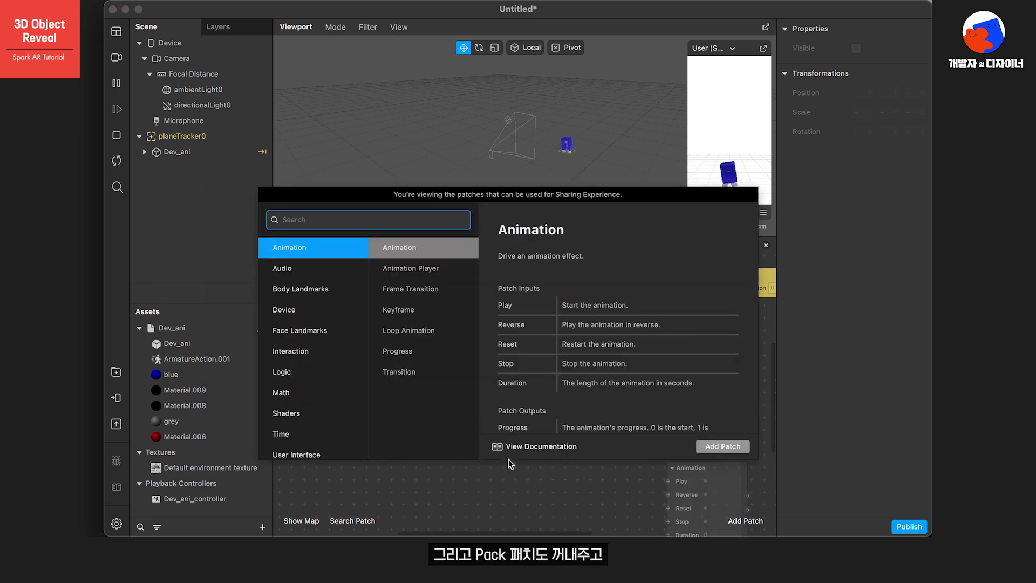
text(pack)
key(Return)
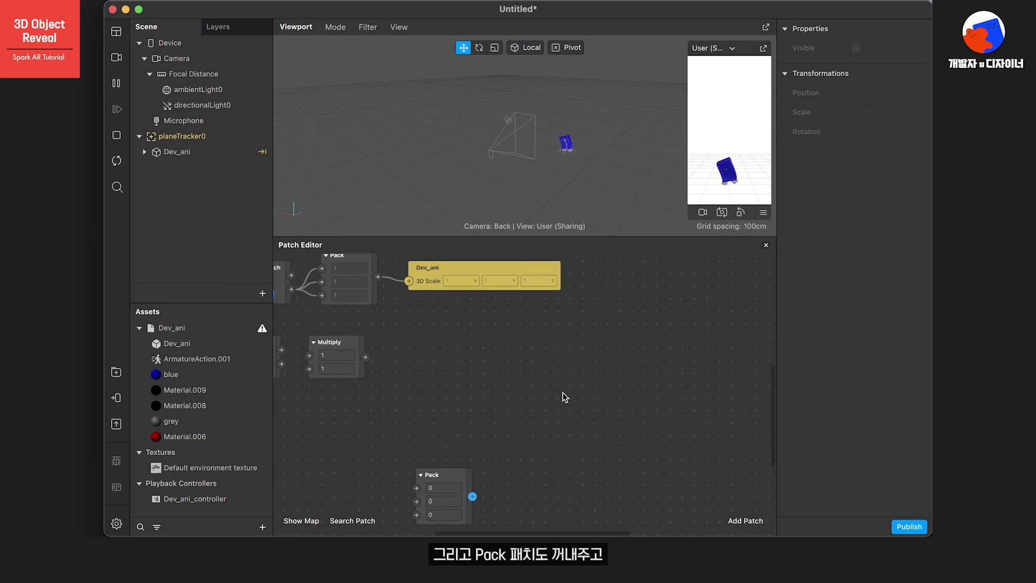
drag(444, 477, 423, 332)
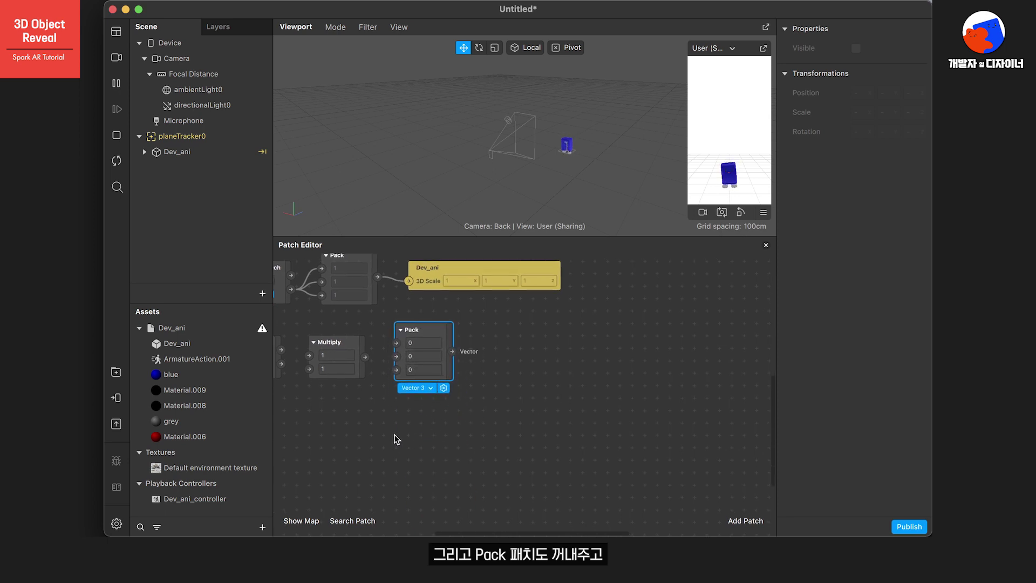
drag(405, 446, 512, 571)
drag(558, 432, 524, 432)
Create a 3D Rotation patch for the Dev_ani object and place it after the new Pack patch.
click(203, 156)
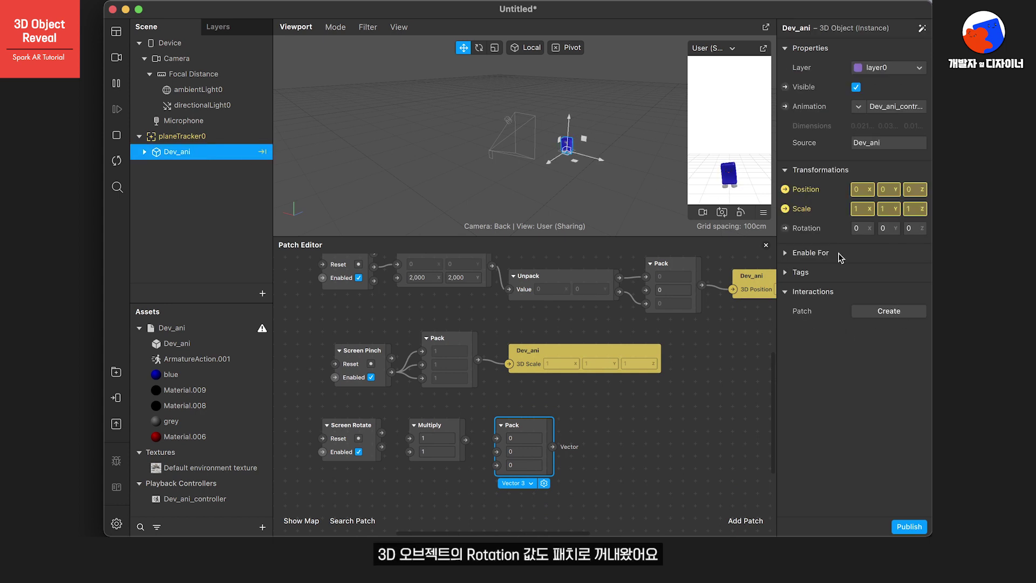
click(786, 229)
drag(589, 404, 643, 438)
Connect Screen Rotate's Rotation to Multiply's first input, Multiply's output to Pack's second input, and Pack to Dev_ani's 3D Rotation.
click(363, 448)
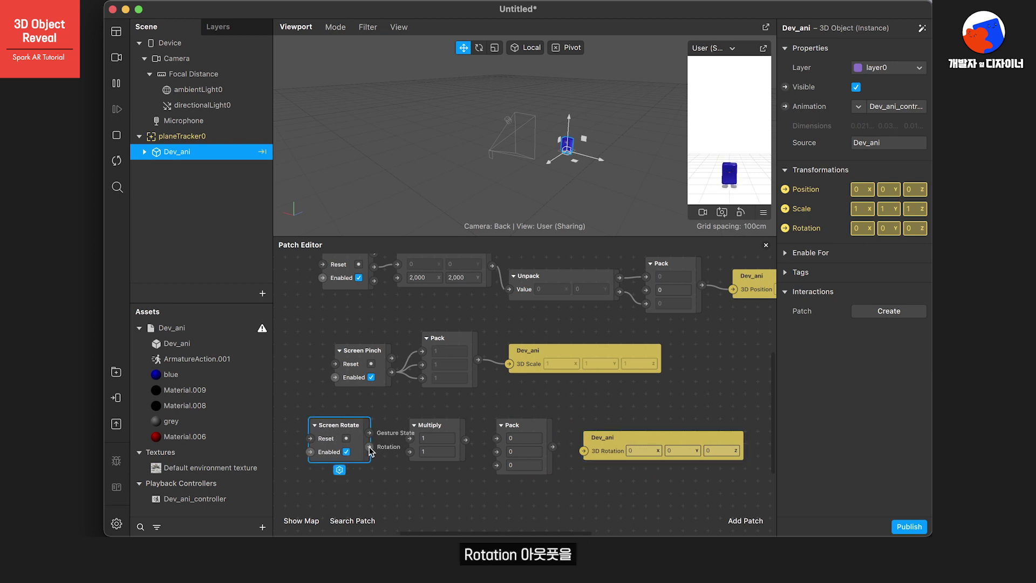
click(454, 430)
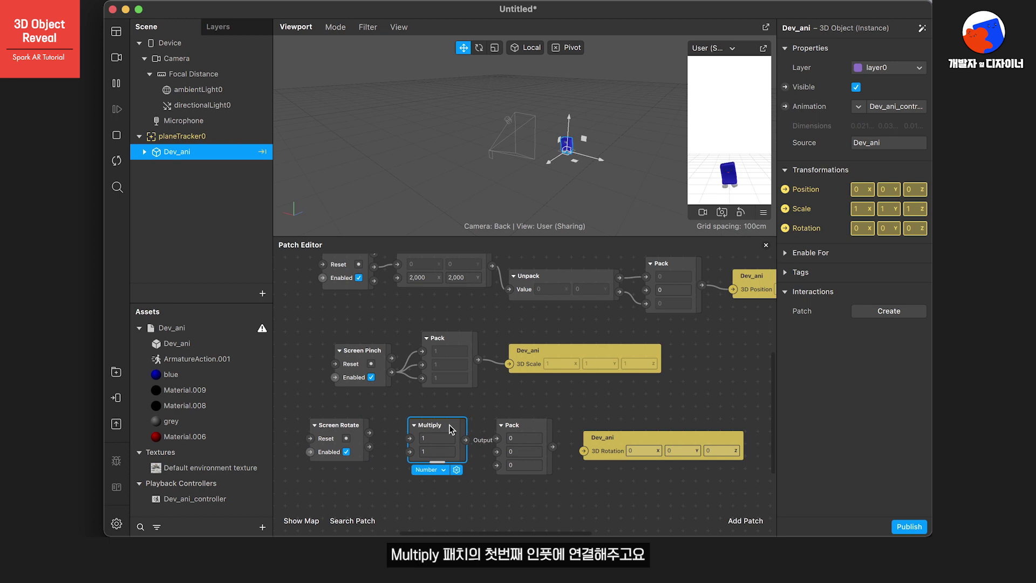
drag(370, 447, 410, 439)
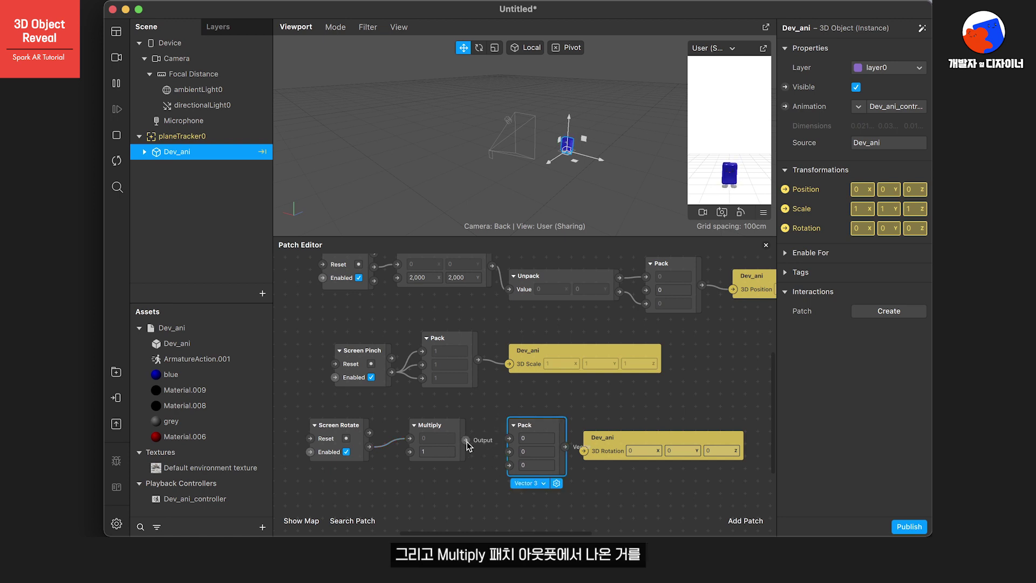
drag(465, 440, 516, 408)
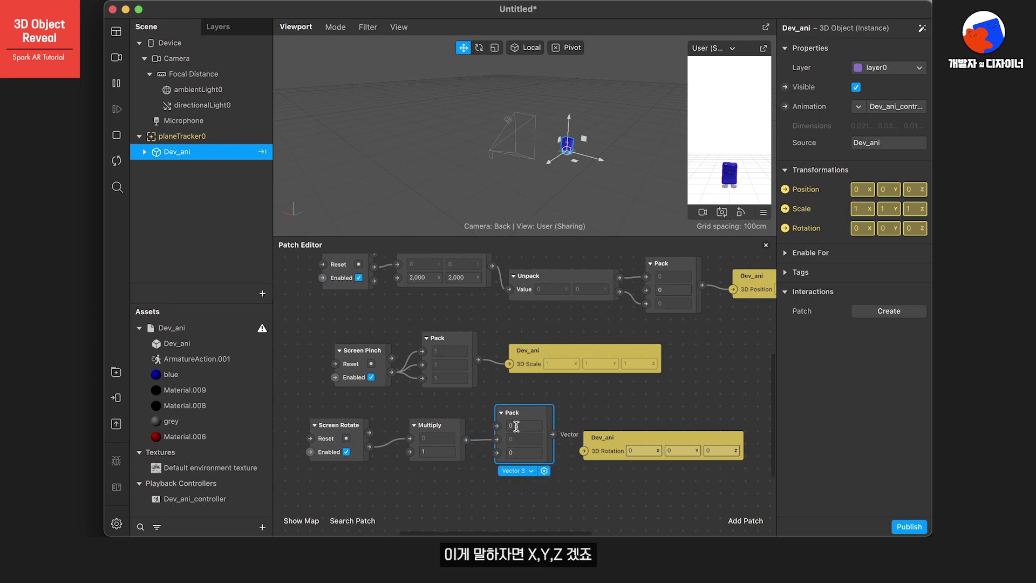
drag(603, 432, 614, 407)
drag(553, 436, 636, 449)
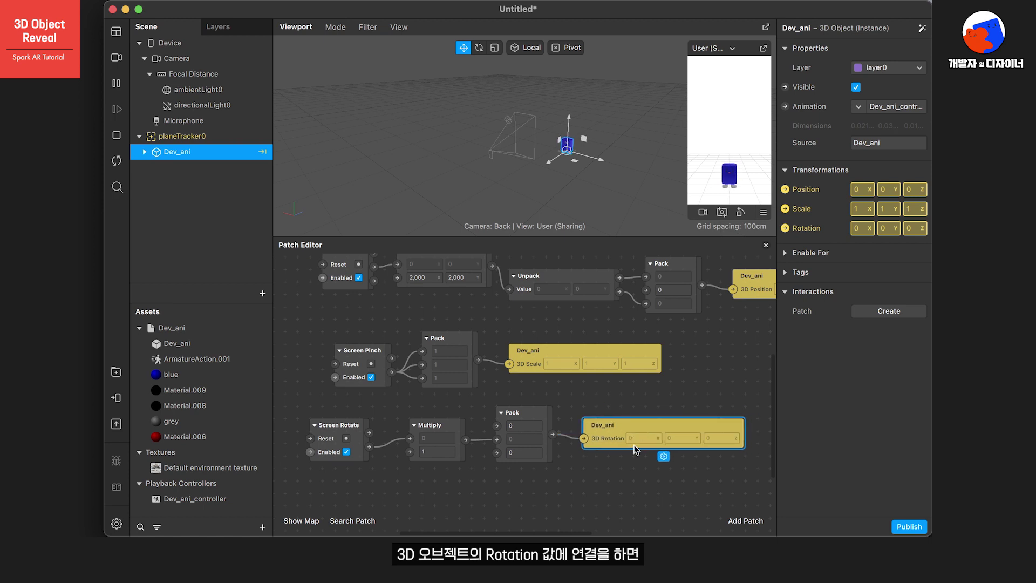
Send the effect to the connected phone to test the rotation gesture.
click(116, 398)
click(351, 378)
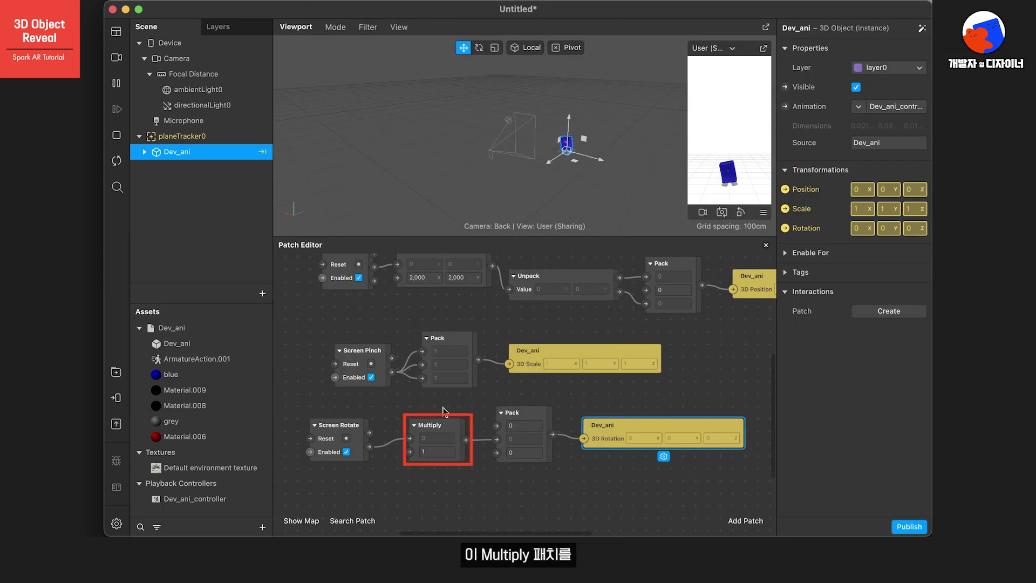
Set the Multiply patch's second value to -1 and shift the patch slightly closer to Screen Rotate.
click(433, 452)
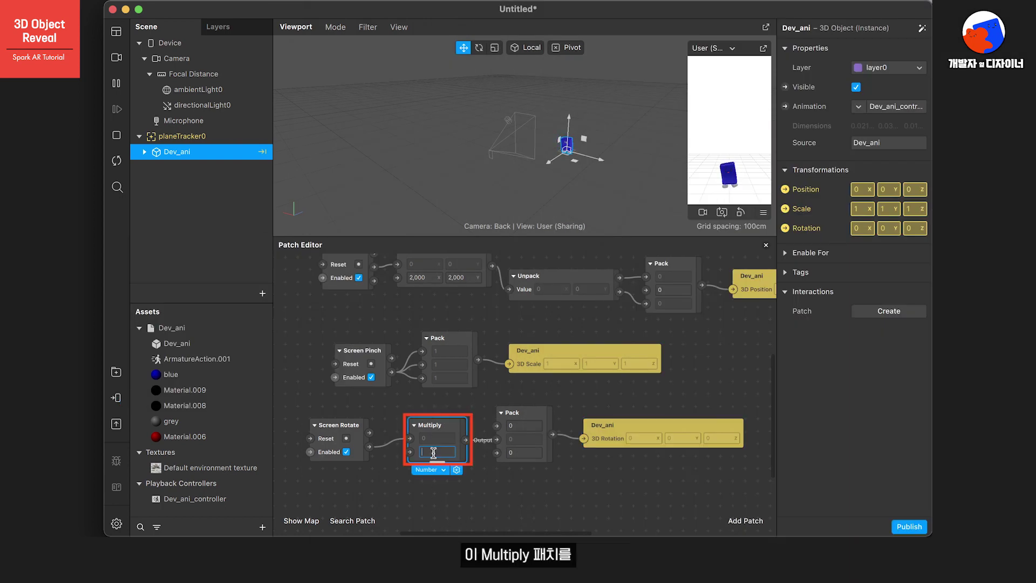
text(-1)
key(Return)
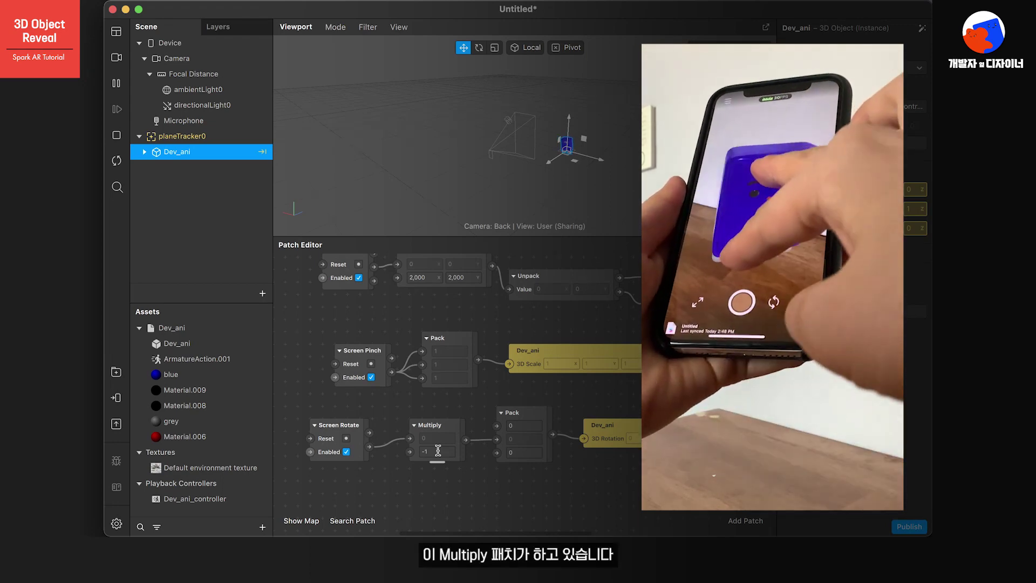
click(438, 451)
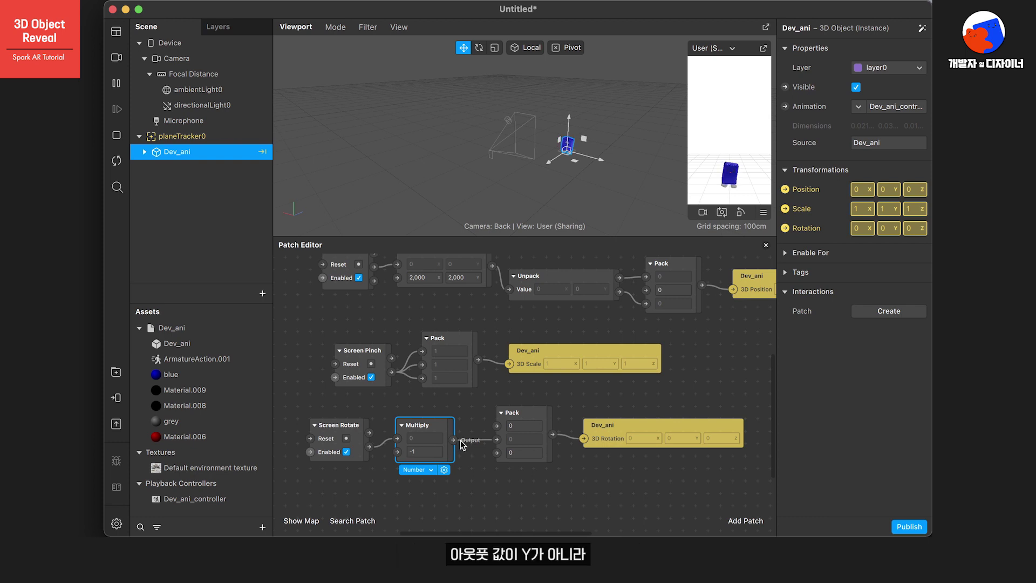
Try Multiply's output on Pack's first and third inputs, and return the connection to the second input.
drag(453, 440, 504, 429)
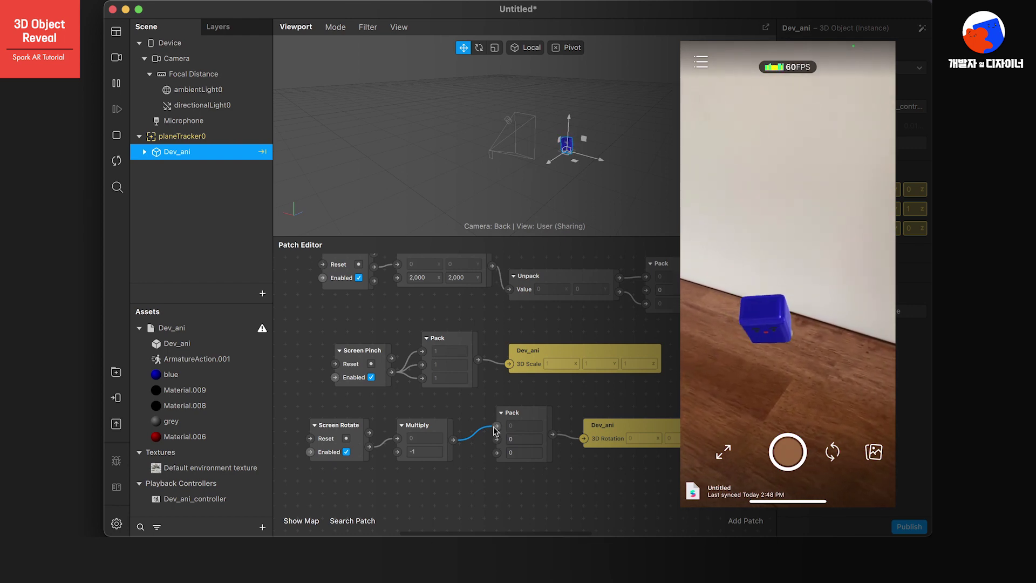
drag(497, 426, 497, 452)
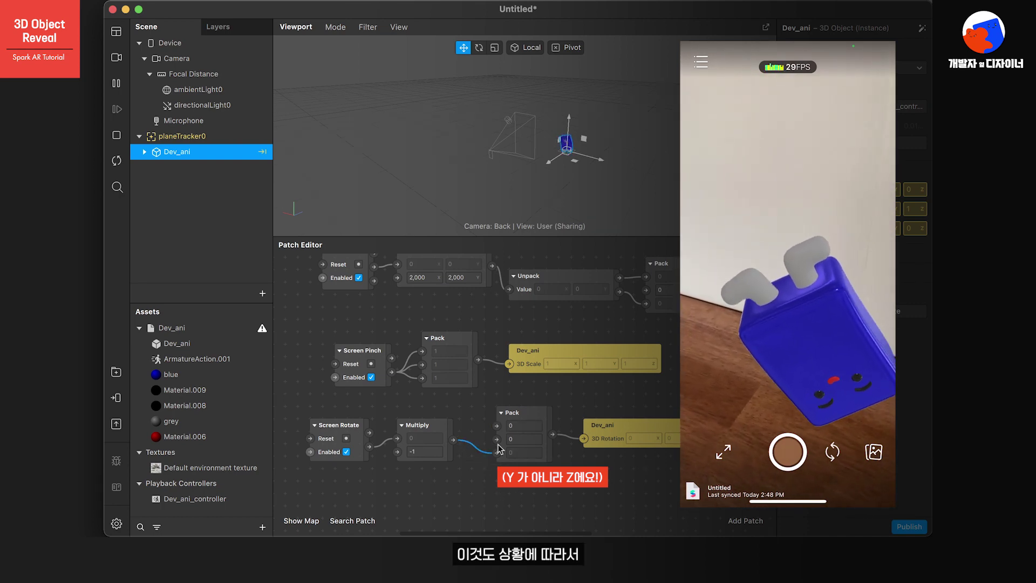
drag(482, 452, 497, 440)
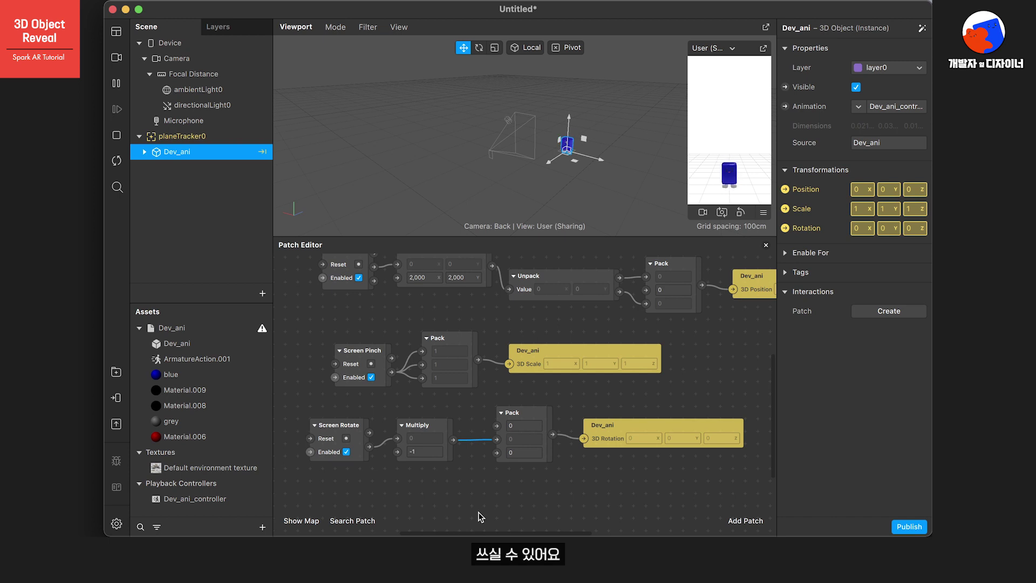
Add a Screen Tap patch in the empty area above the Screen Pan patch.
scroll(382, 461, up, 2)
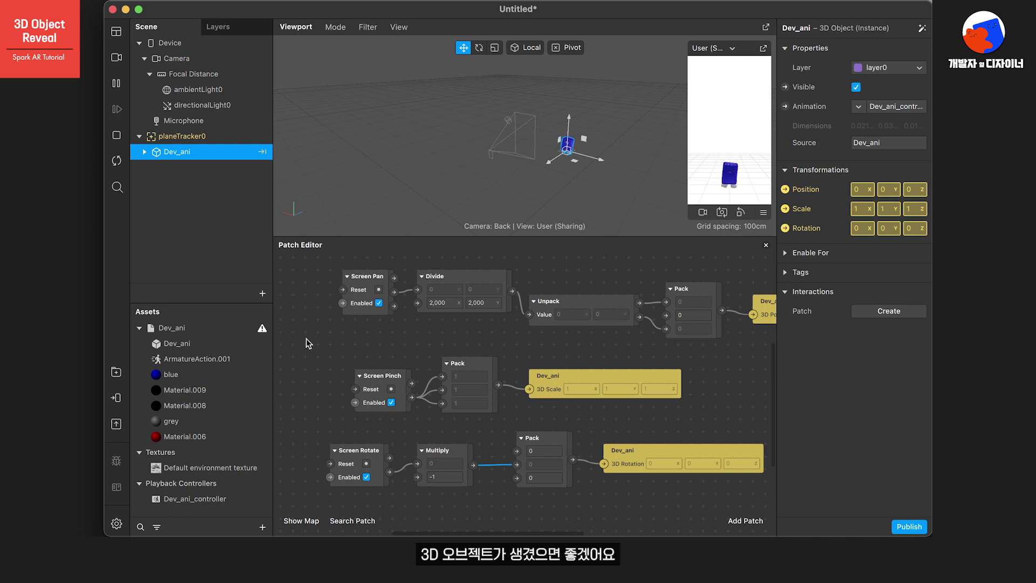
scroll(349, 430, up, 5)
scroll(411, 373, down, 2)
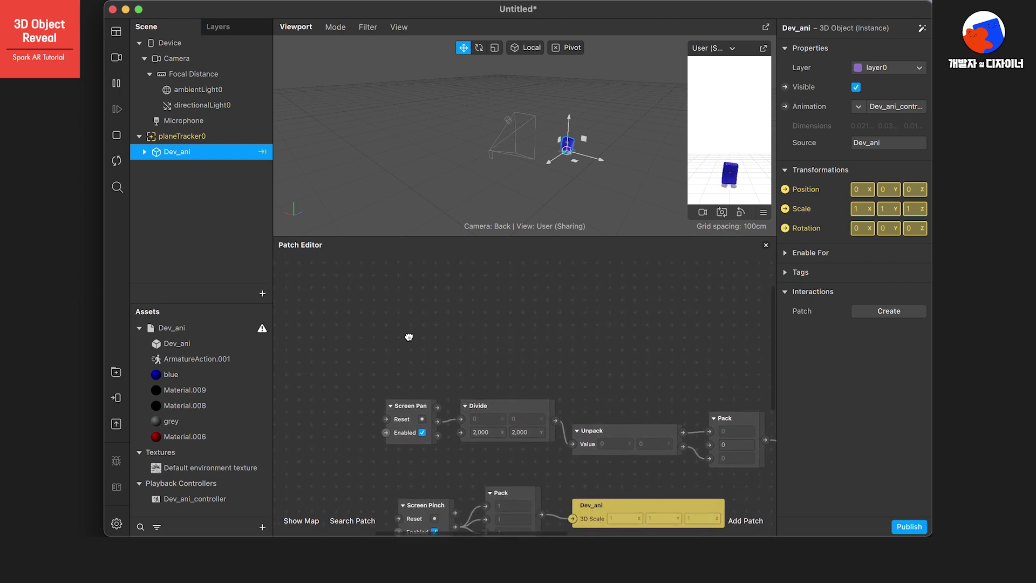
double_click(332, 312)
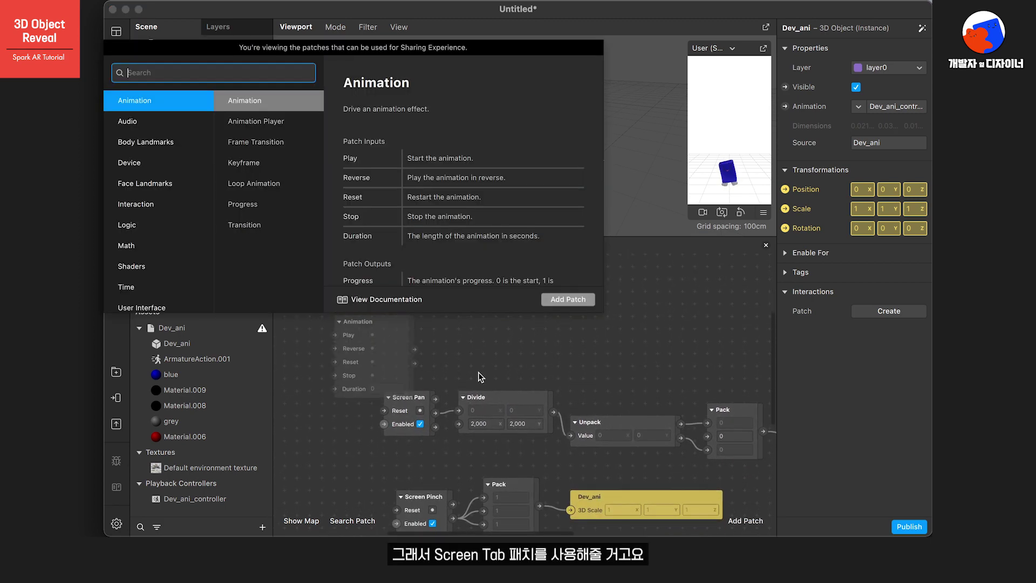
text(scree)
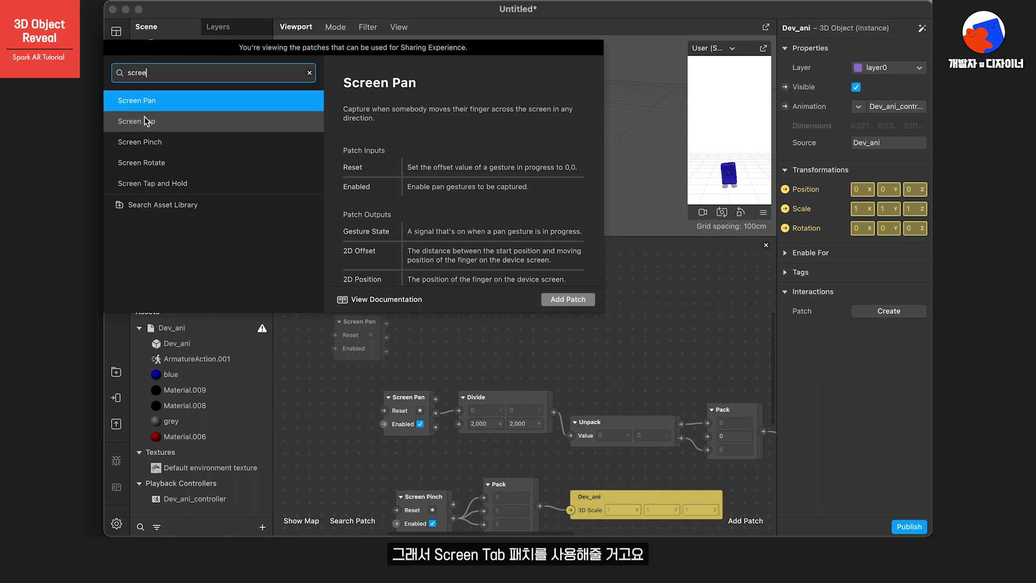
click(174, 123)
click(564, 299)
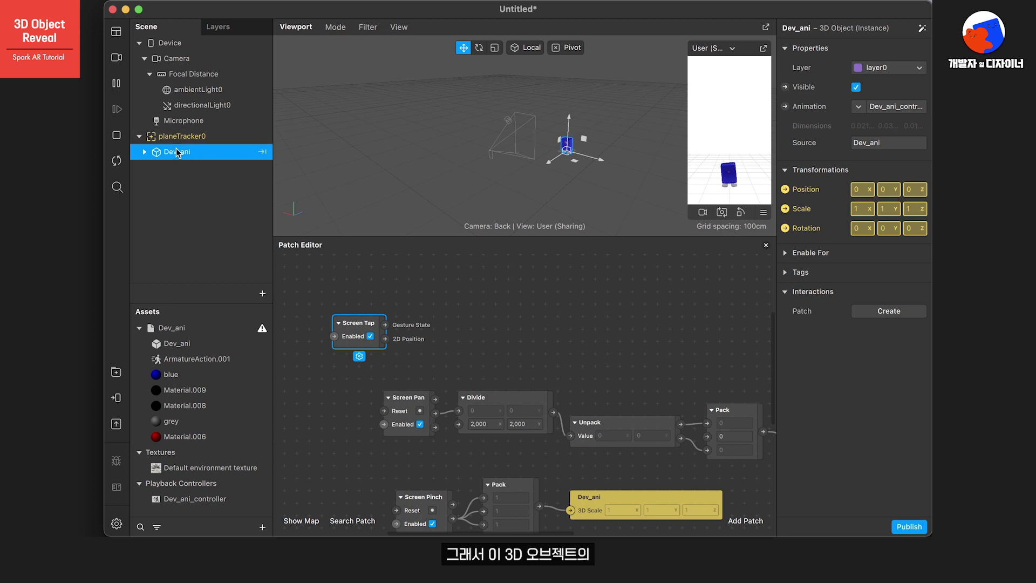
Create a Visible patch for Dev_ani and connect Screen Tap's Gesture State to it through a Switch patch's Flip input.
click(785, 87)
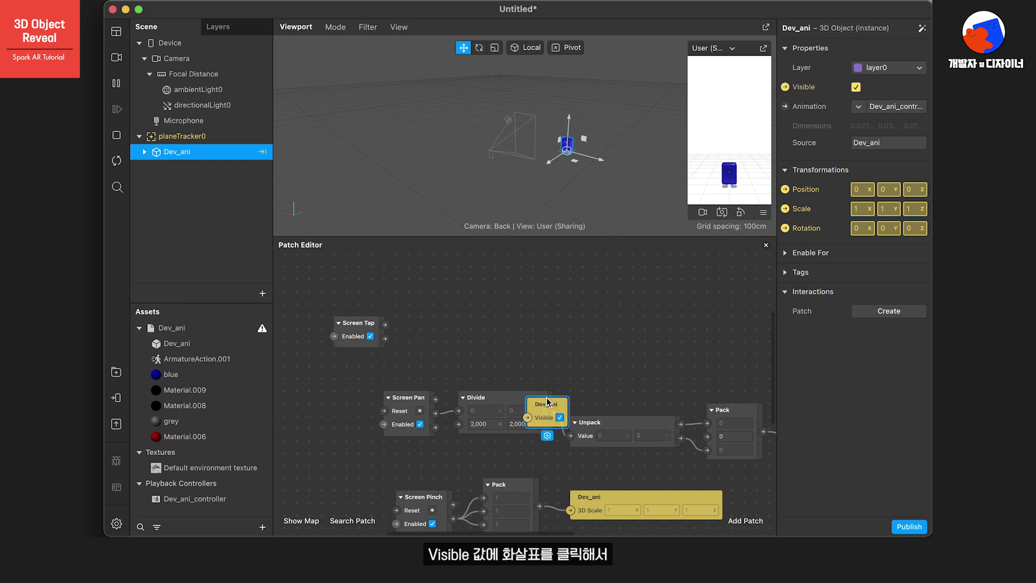
drag(537, 402, 435, 294)
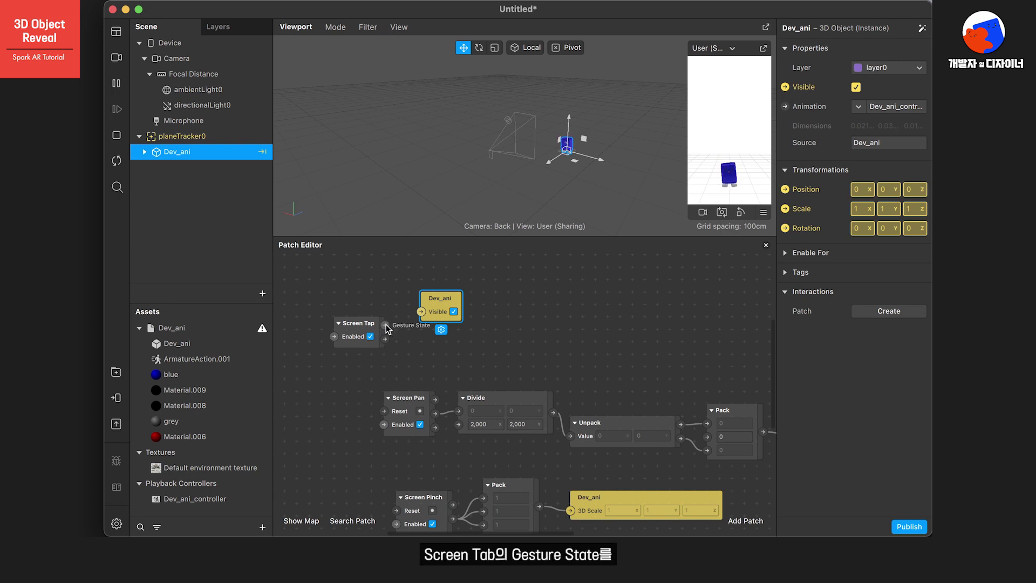
drag(387, 327, 549, 296)
drag(456, 322, 442, 286)
click(526, 301)
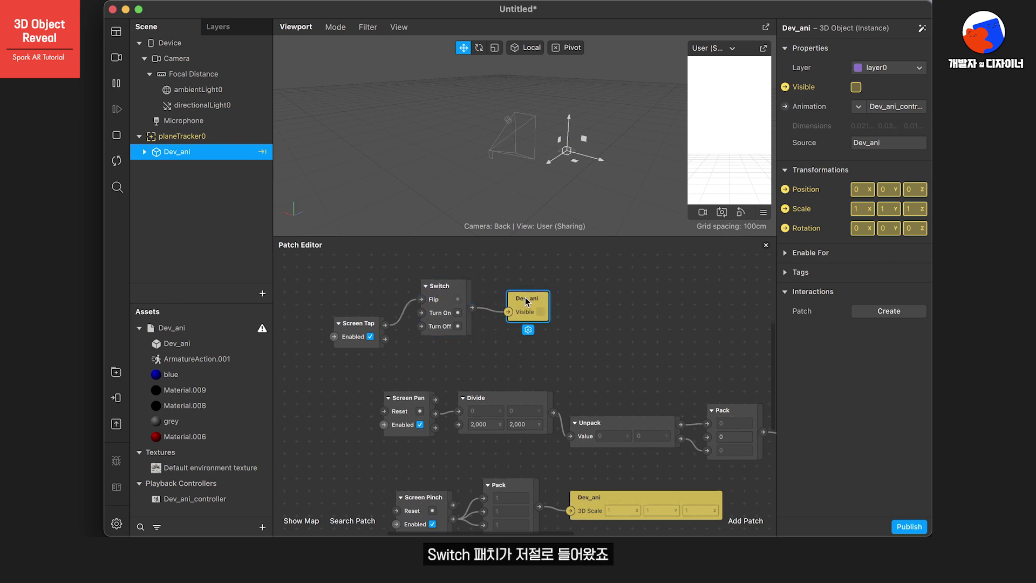
drag(526, 301, 527, 289)
click(442, 286)
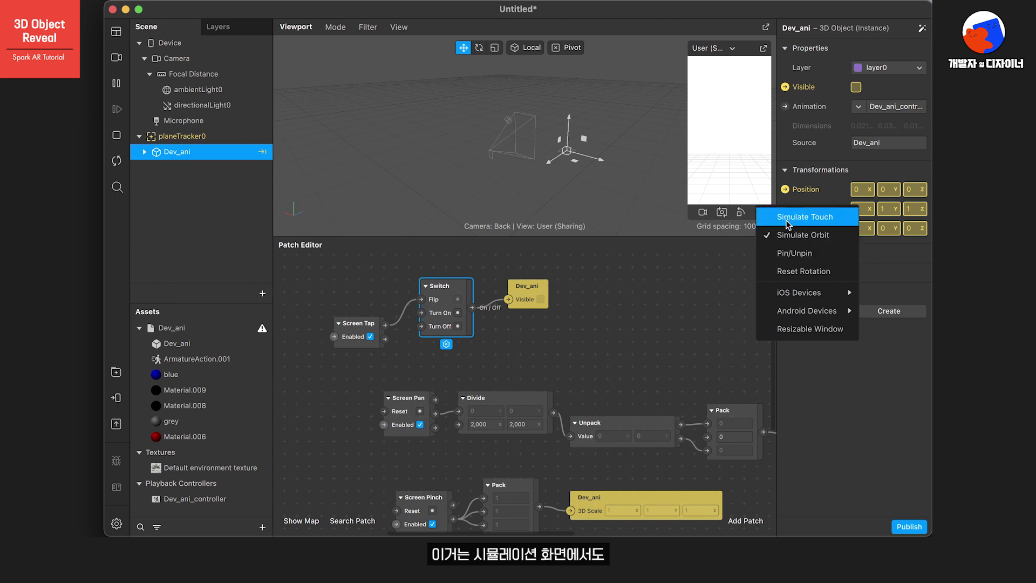
Enable Simulate Touch in the simulator and tap its screen repeatedly to test toggling Dev_ani's visibility.
click(798, 217)
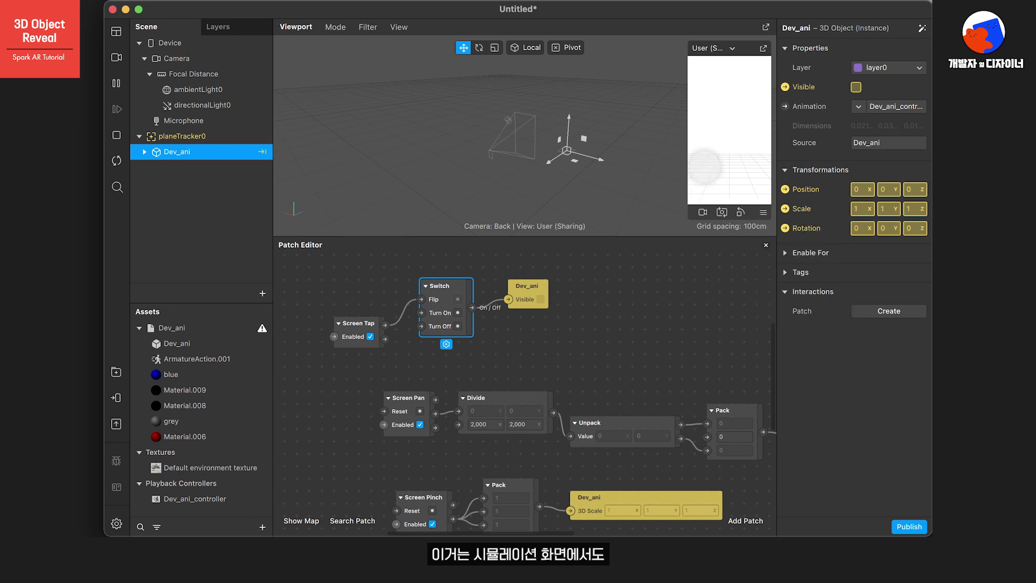
click(732, 157)
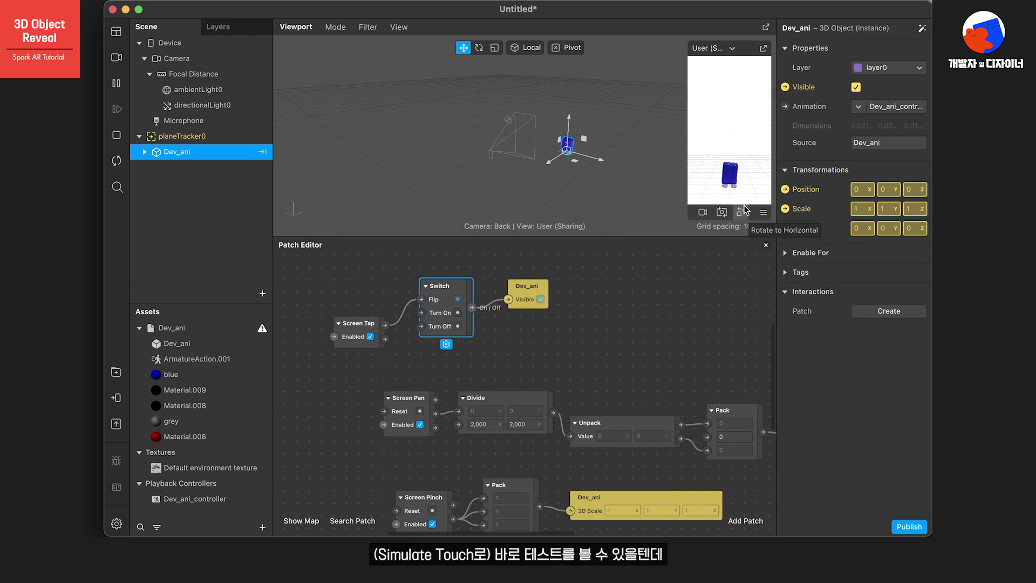
click(736, 181)
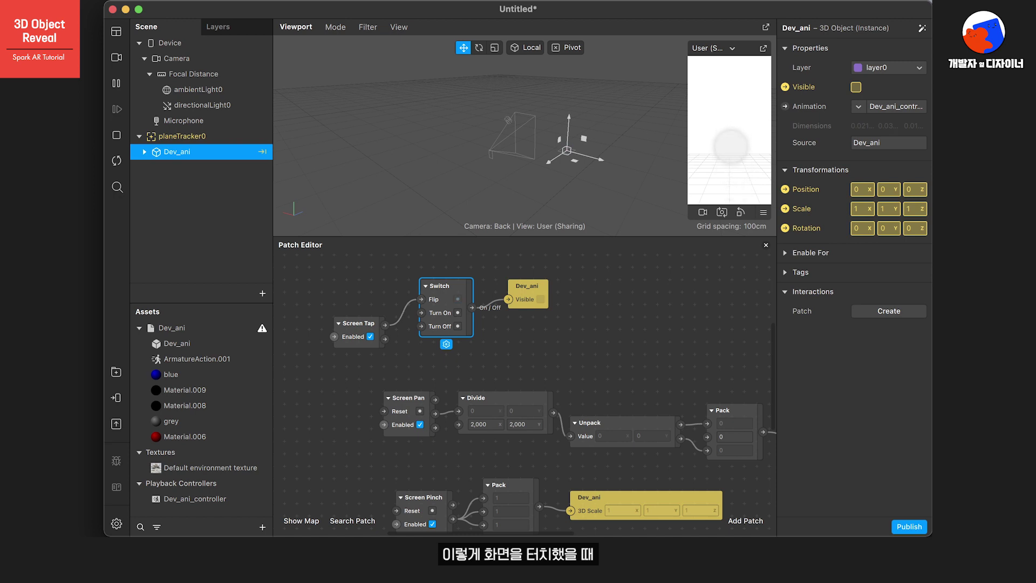
click(732, 150)
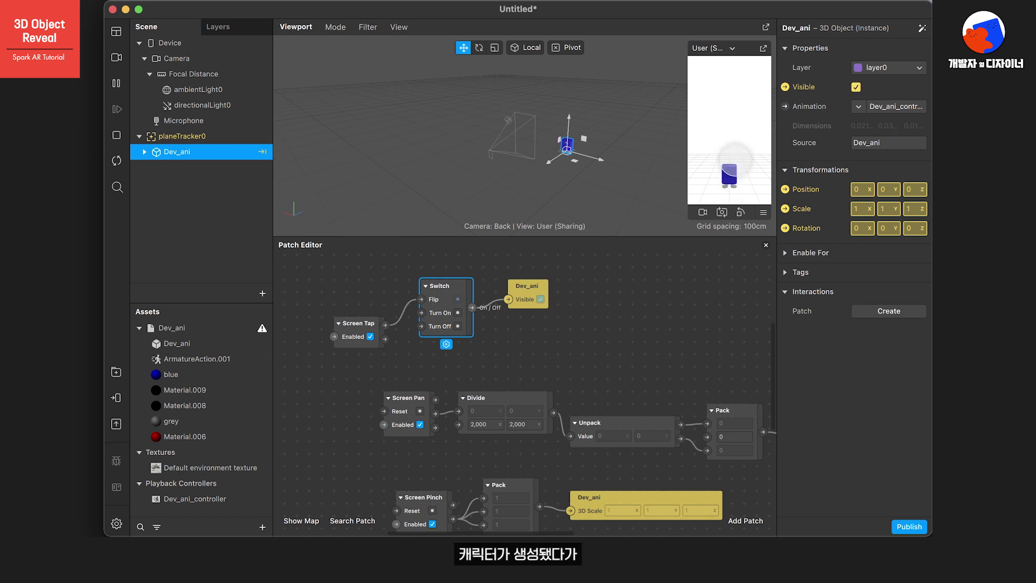
click(739, 157)
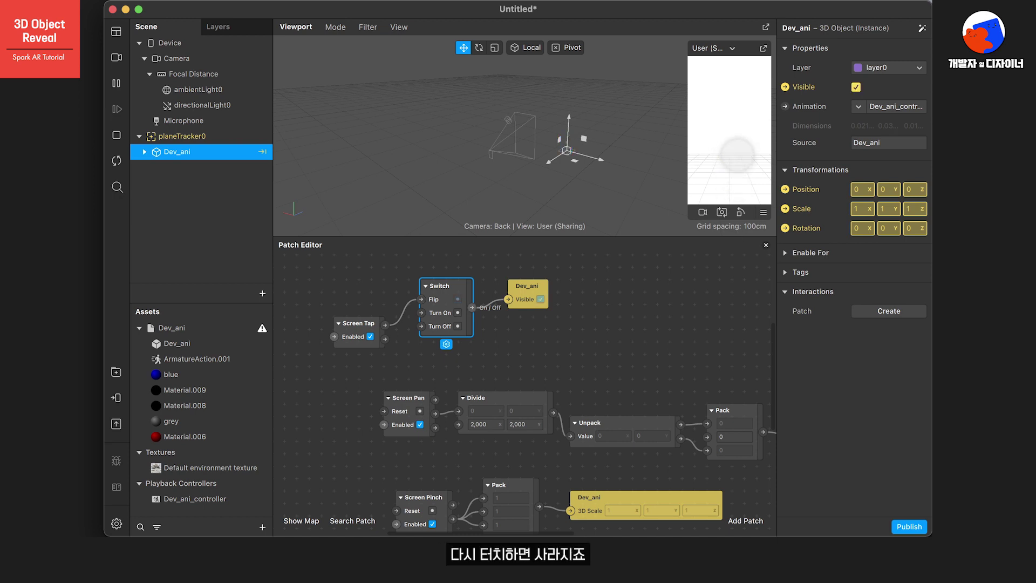
click(737, 154)
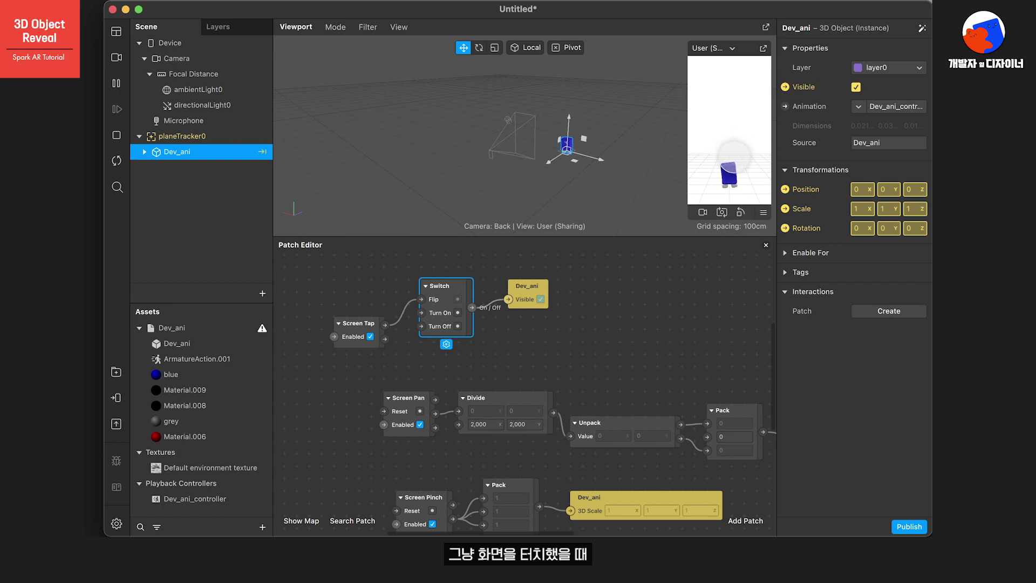
click(722, 156)
click(737, 190)
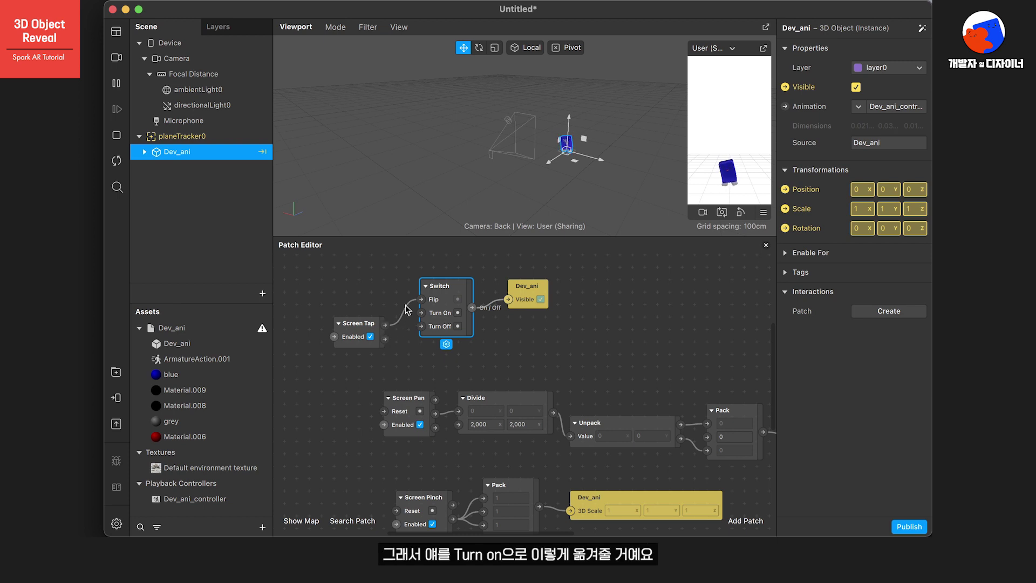
Move Screen Tap's connection from the Switch patch's Flip input to Turn On, and restart the simulation.
drag(421, 299, 421, 313)
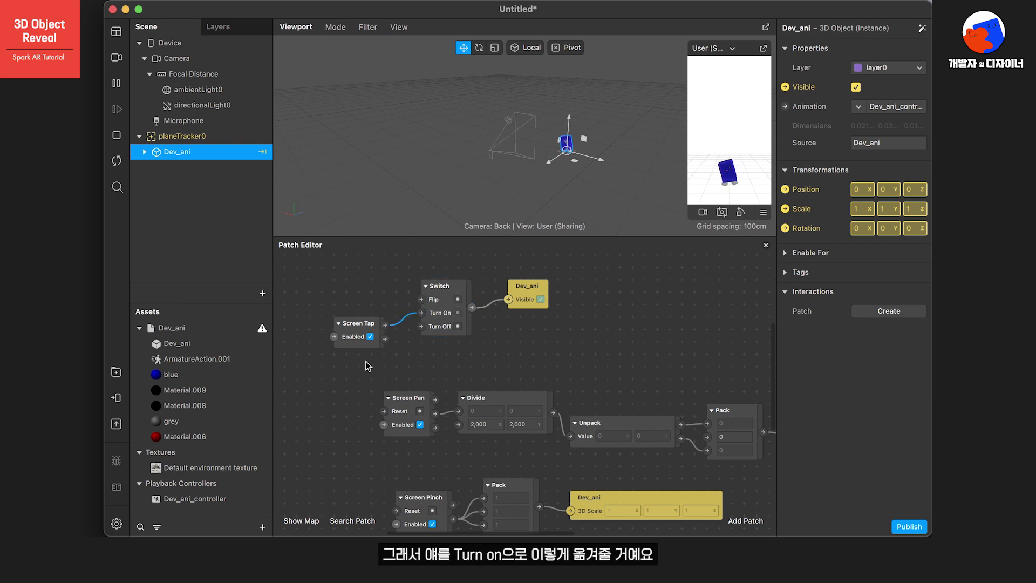
click(116, 133)
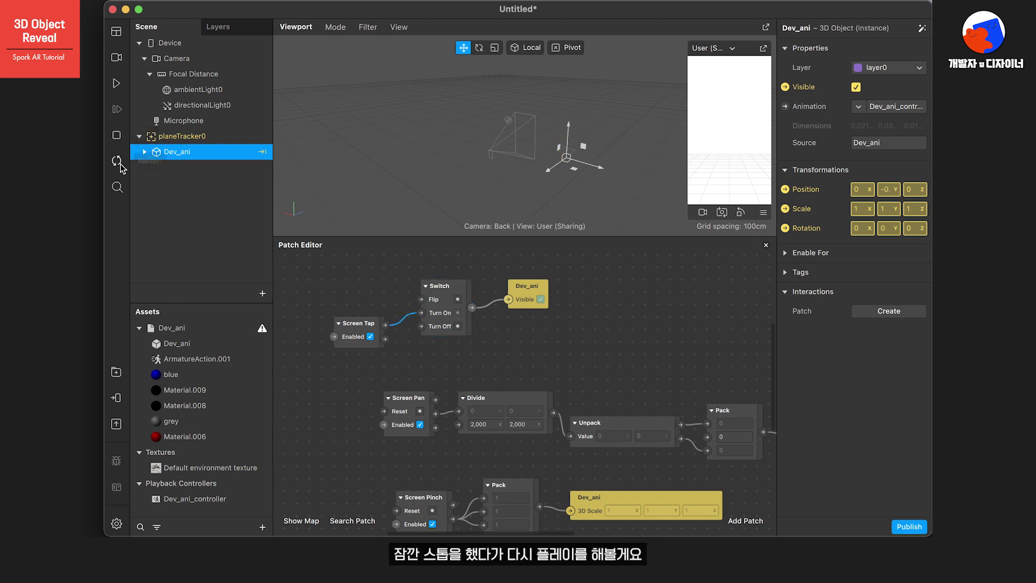
click(117, 83)
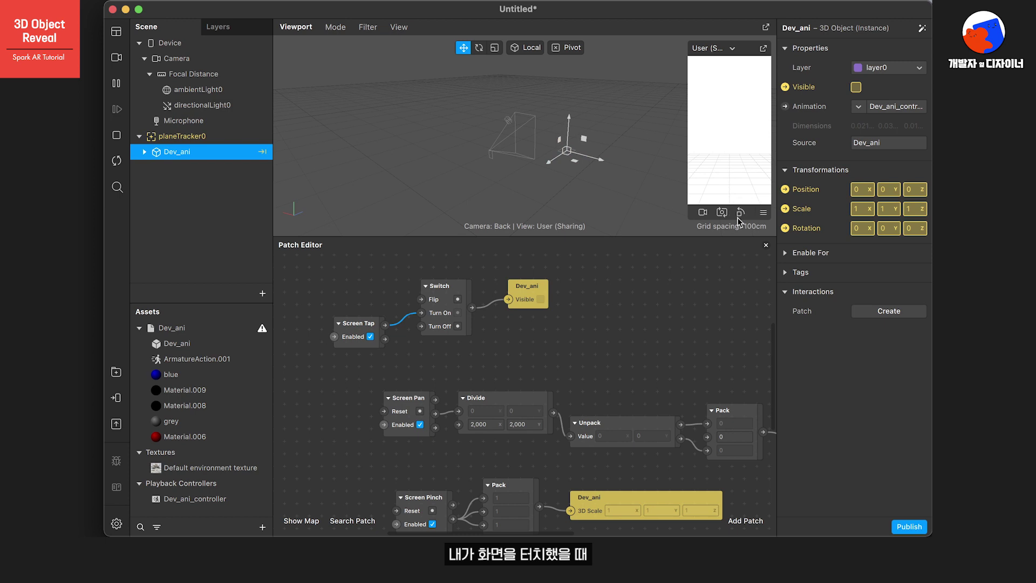
Tap different spots on the simulator screen to test how Dev_ani appears.
click(732, 157)
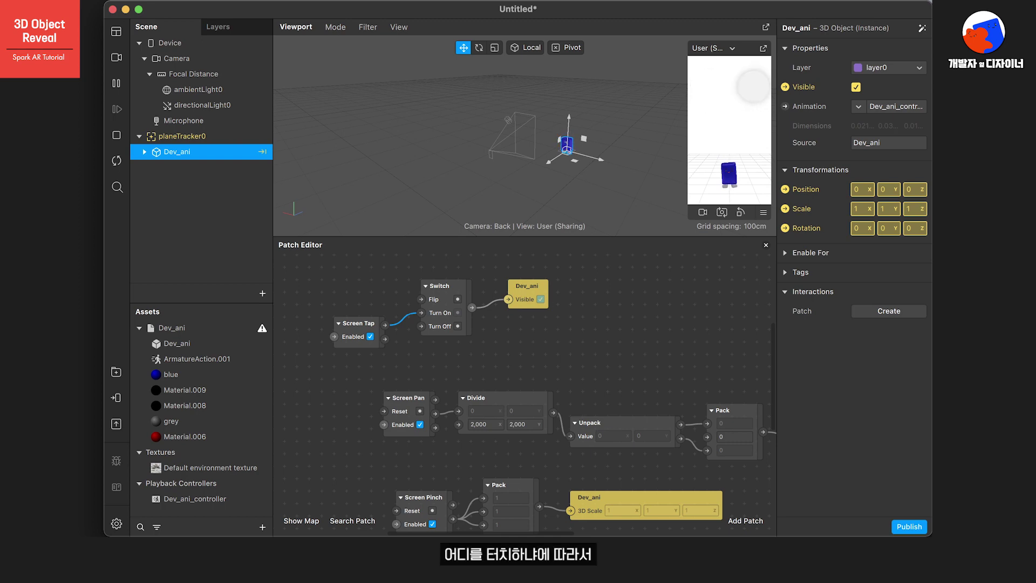
click(763, 181)
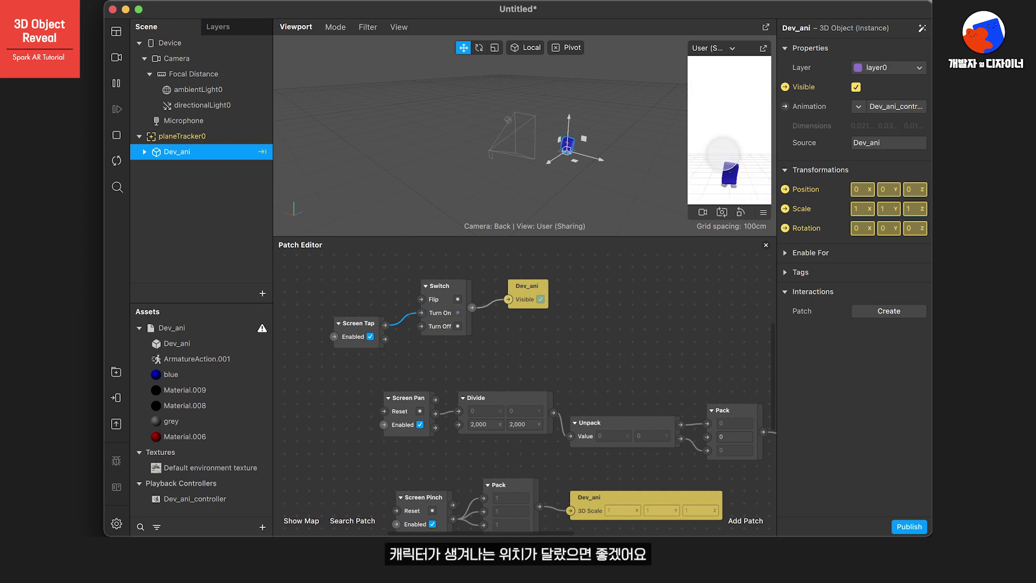
Shift the Screen Tap, Switch and Visible patches aside, and create a Producer Patch for planeTracker0.
drag(302, 267, 618, 317)
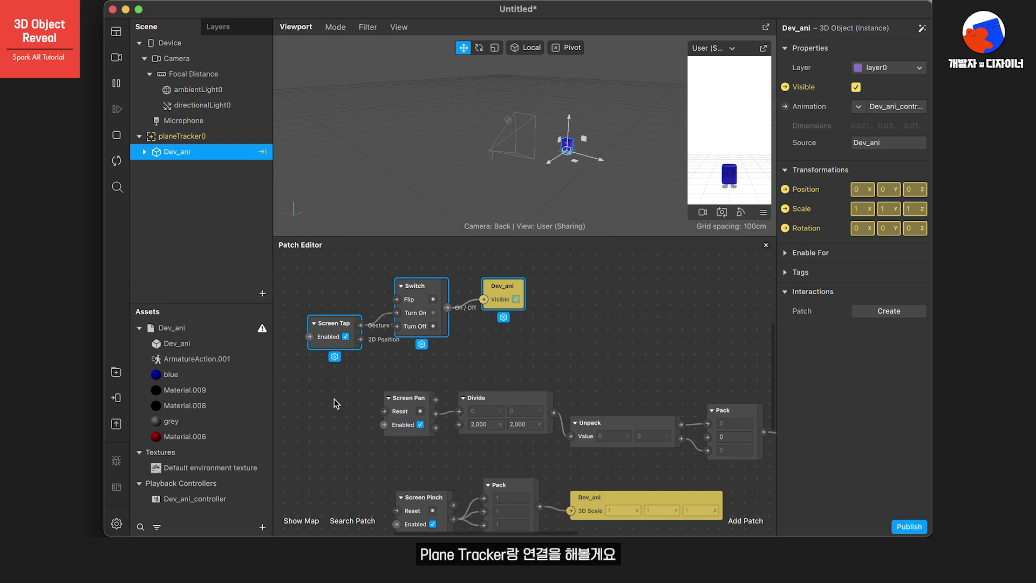
click(178, 137)
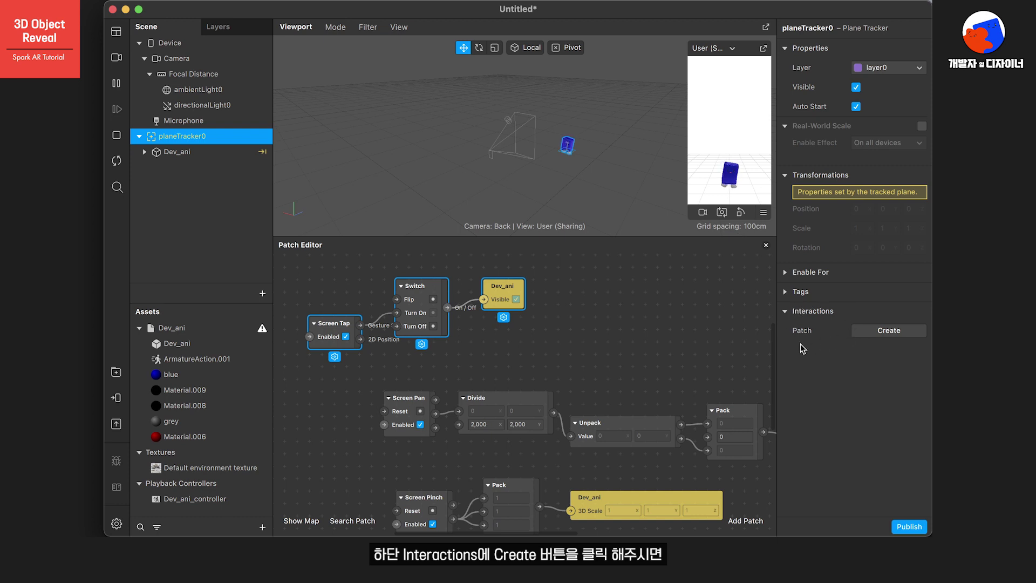
click(888, 331)
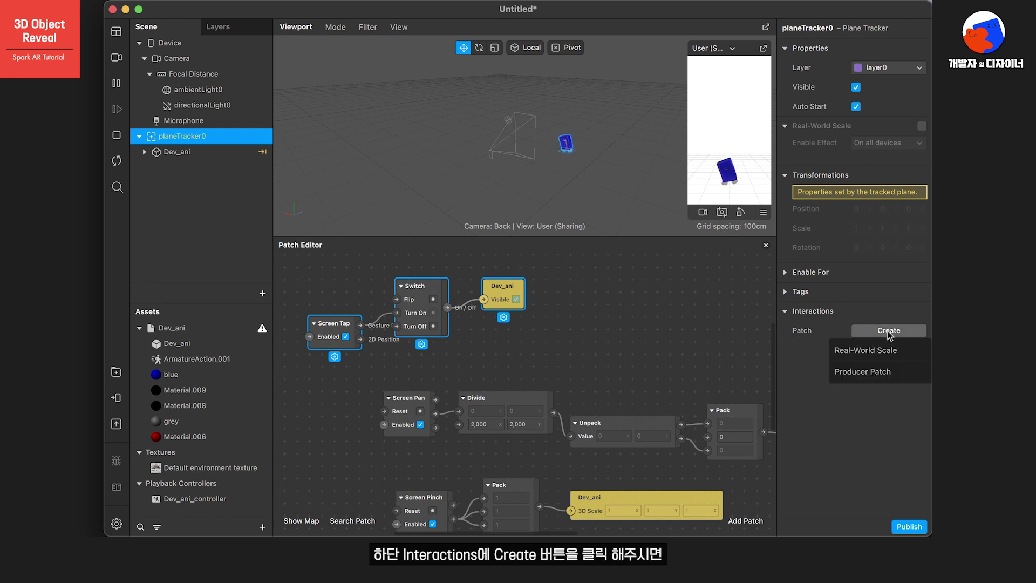
click(886, 372)
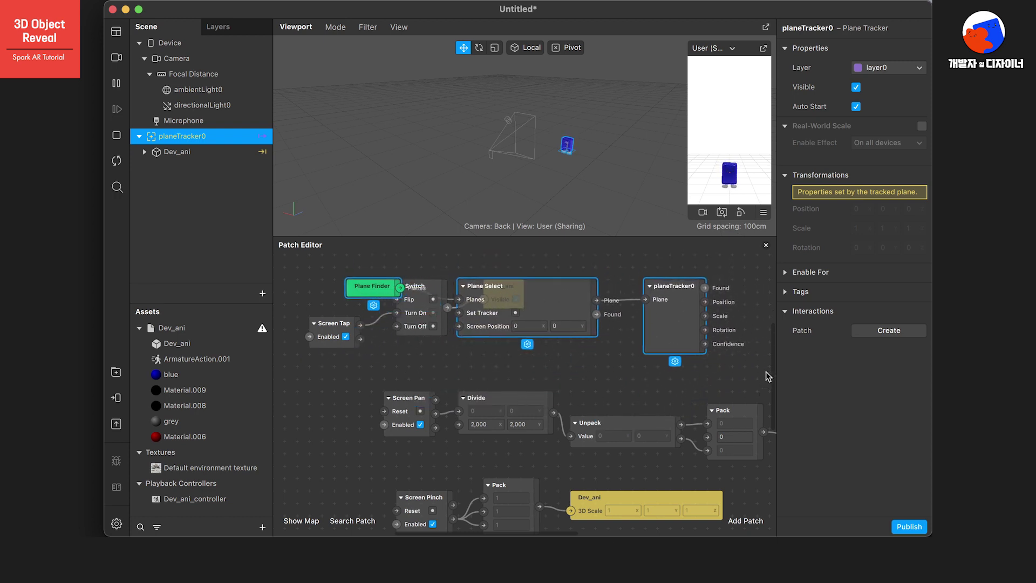
Move the Plane Finder, Plane Select and planeTracker0 patches above the tap group, and set Screen Tap slightly farther from Switch.
drag(774, 335, 772, 301)
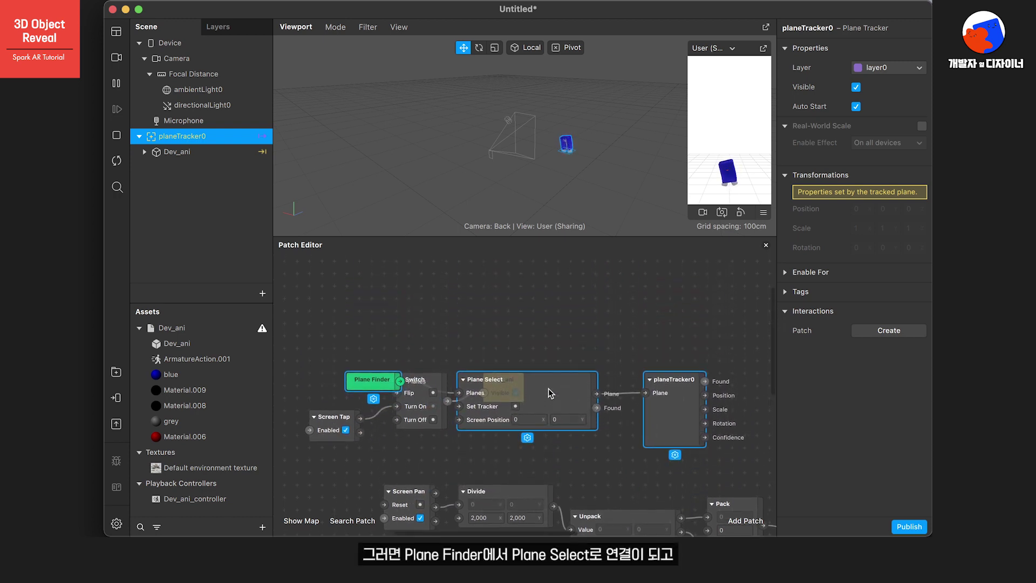
drag(549, 385, 525, 301)
click(406, 303)
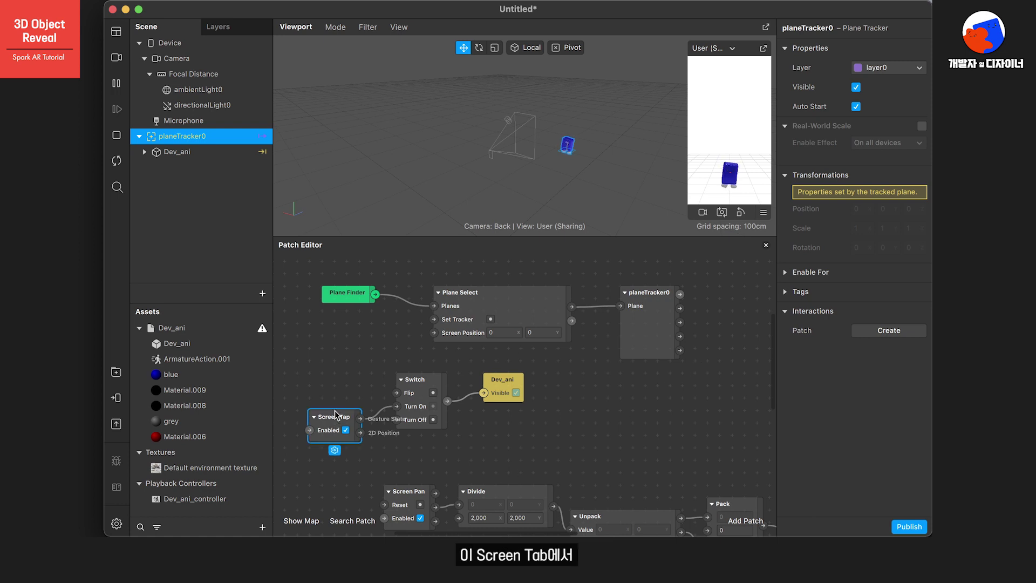
drag(335, 424, 322, 407)
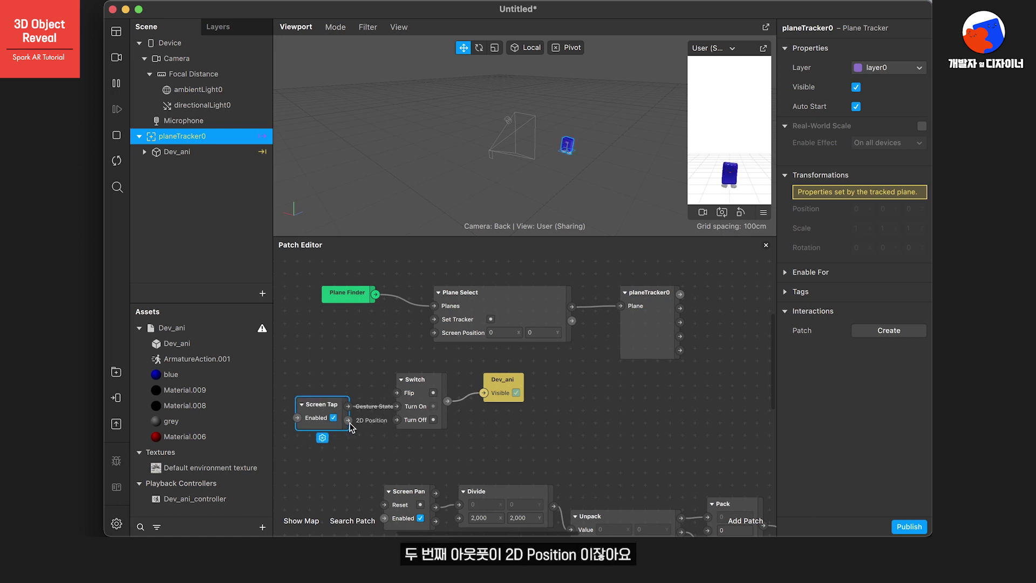
Connect Screen Tap's 2D Position to Plane Select's Screen Position and its Gesture State to Set Tracker.
drag(348, 420, 434, 333)
drag(422, 383, 435, 383)
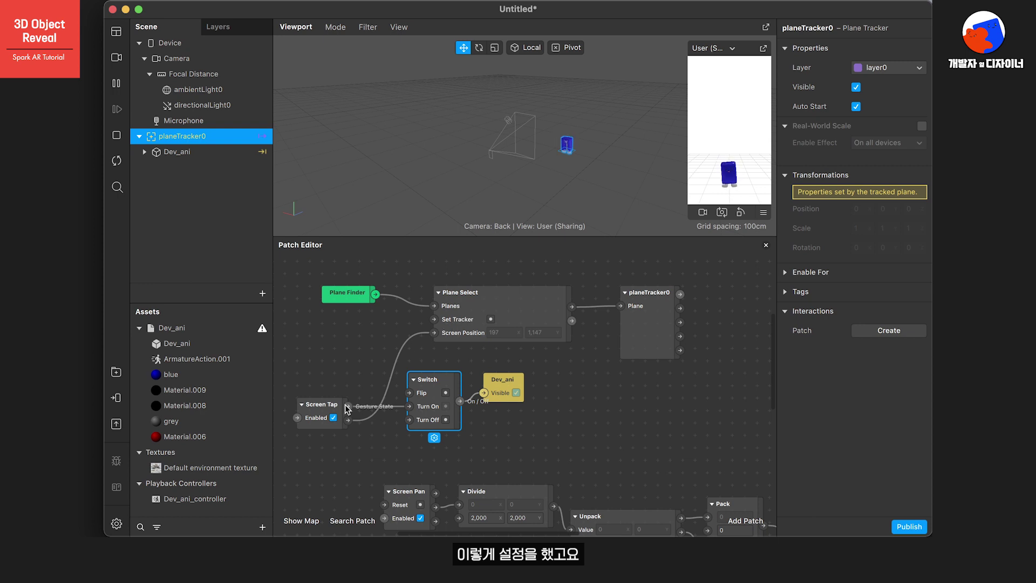
drag(349, 406, 433, 320)
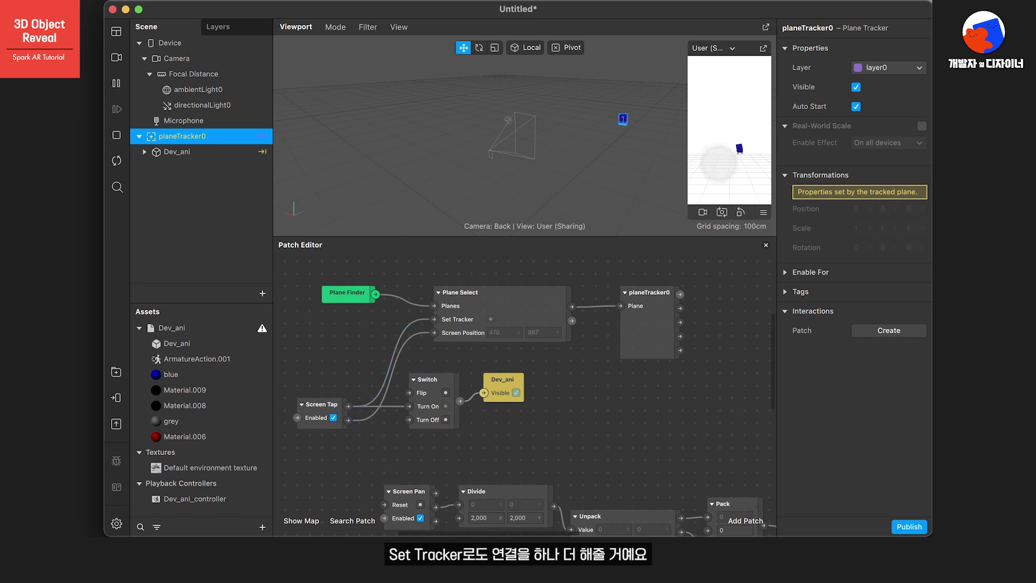
Tap various points on the simulator screen to test relocating Dev_ani on the tracked plane.
click(714, 162)
click(756, 168)
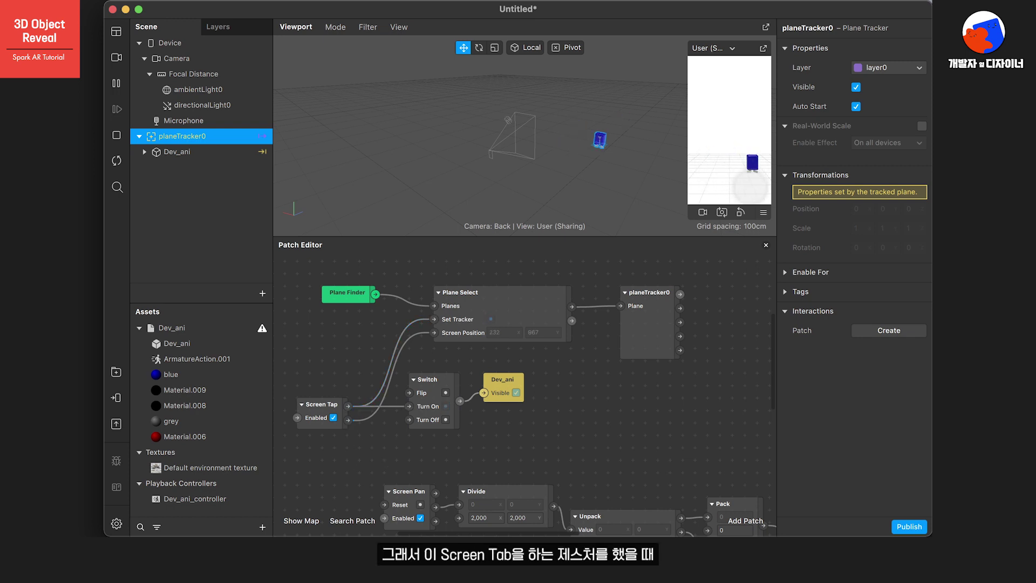
click(735, 196)
click(701, 168)
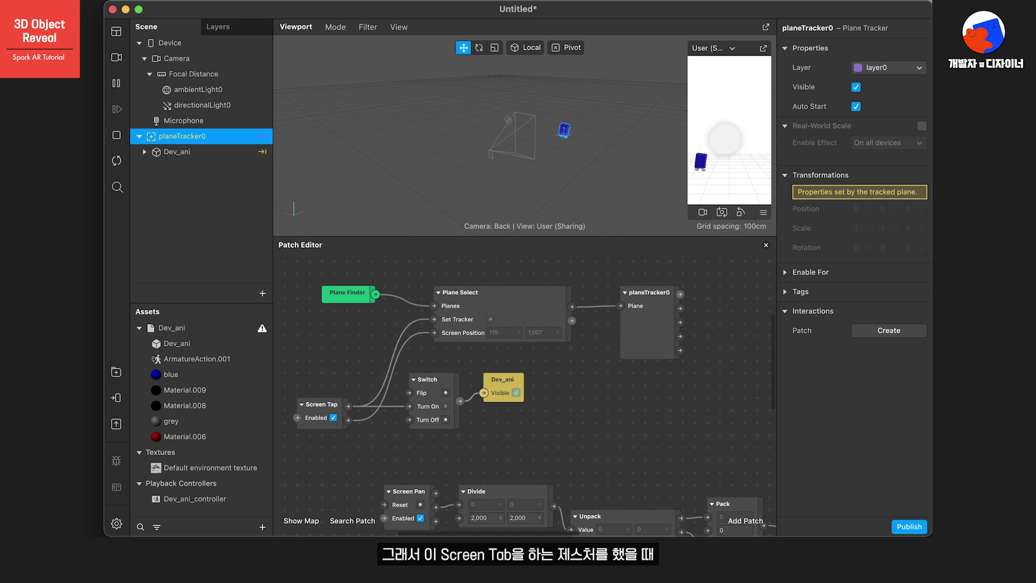
click(726, 139)
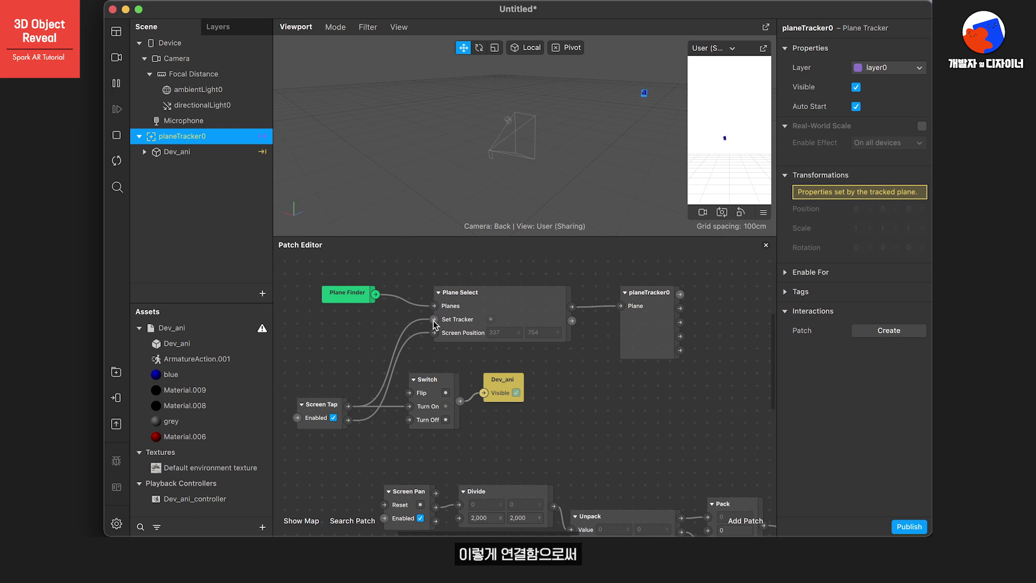
scroll(522, 484, down, 2)
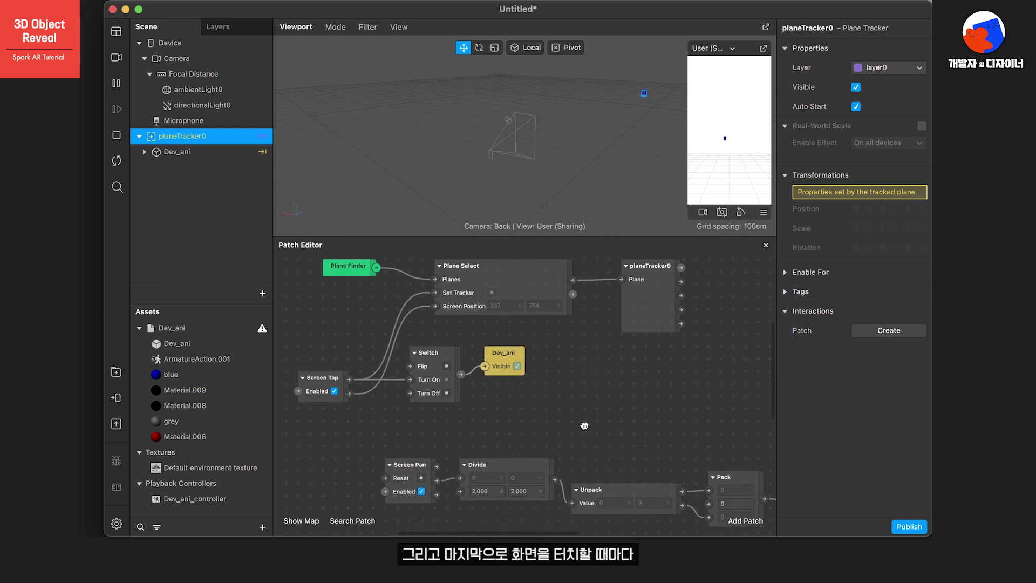
click(751, 173)
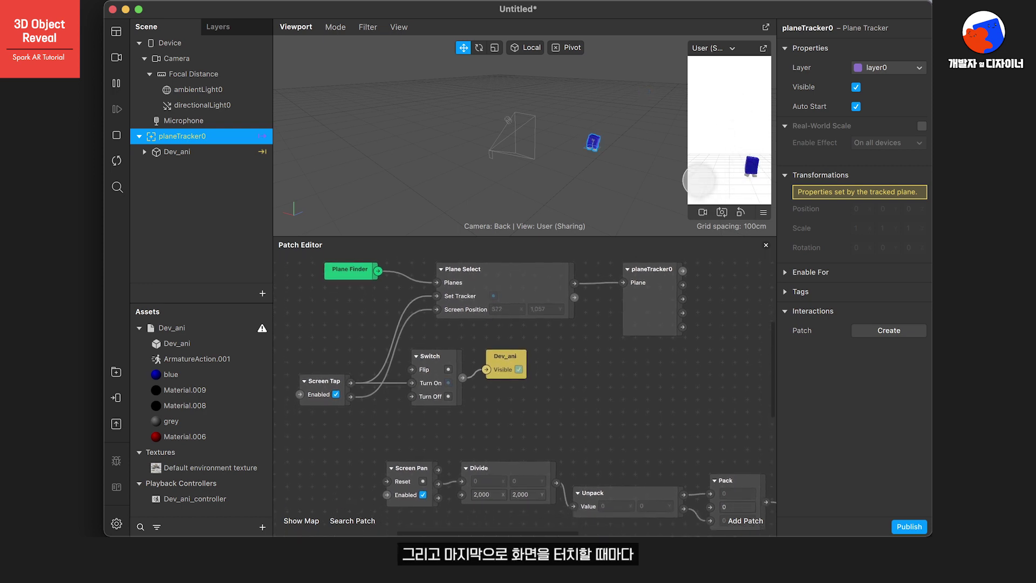
click(753, 153)
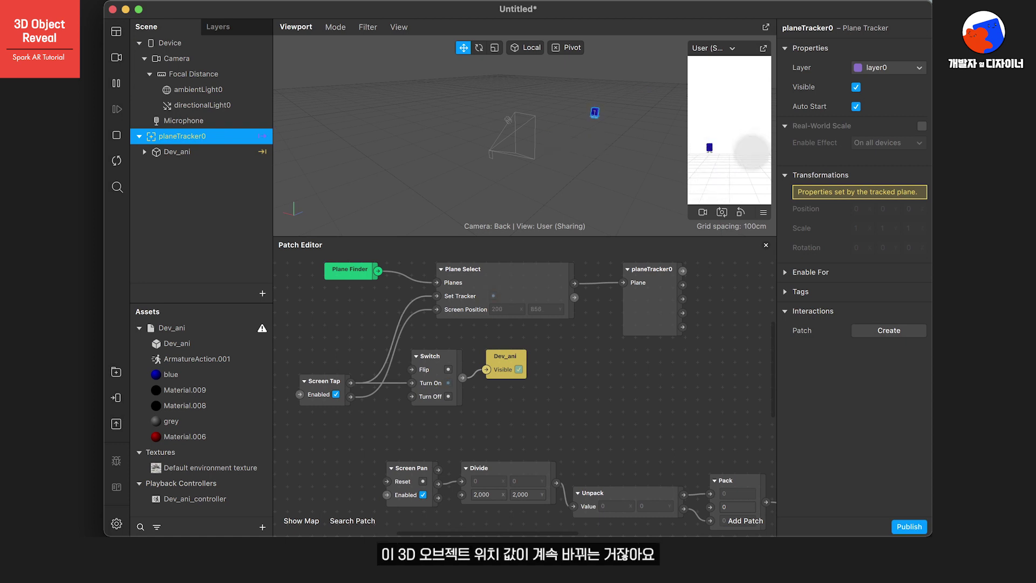
click(730, 163)
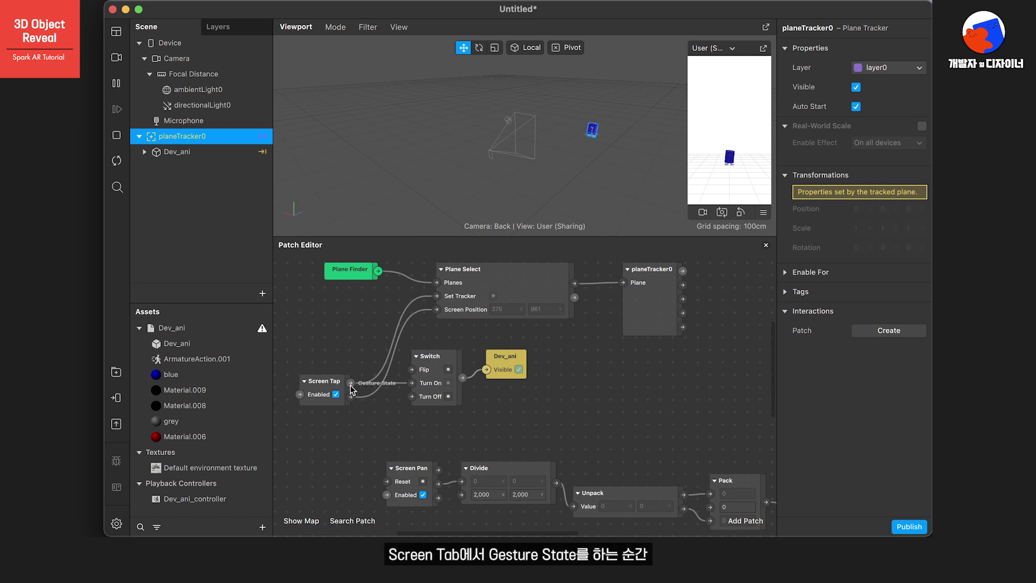
Connect Screen Tap's Gesture State to Screen Pan's Reset, and nudge the tap and plane patches down in an enlarged Patch Editor.
drag(351, 384, 385, 481)
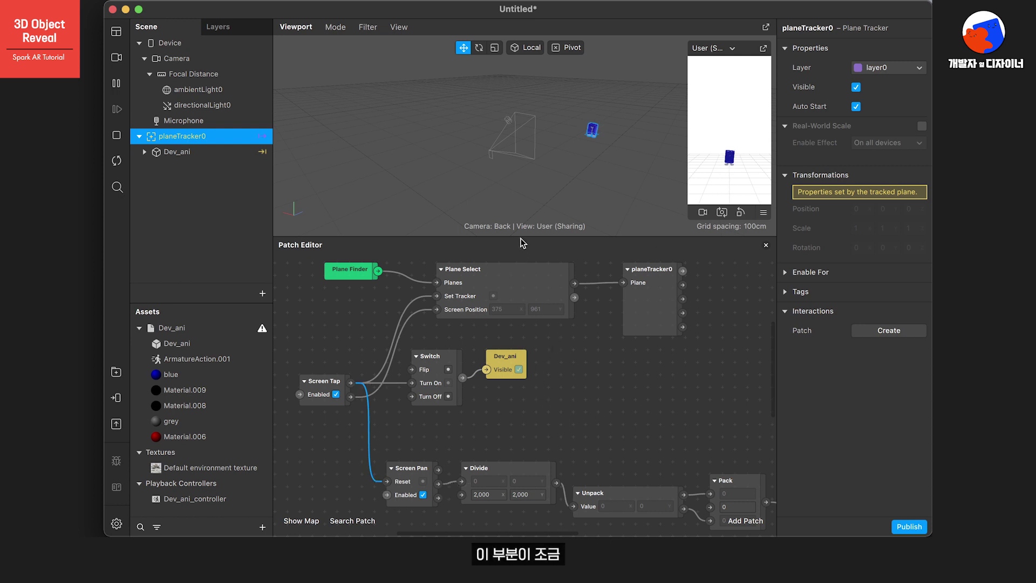
drag(522, 235, 521, 209)
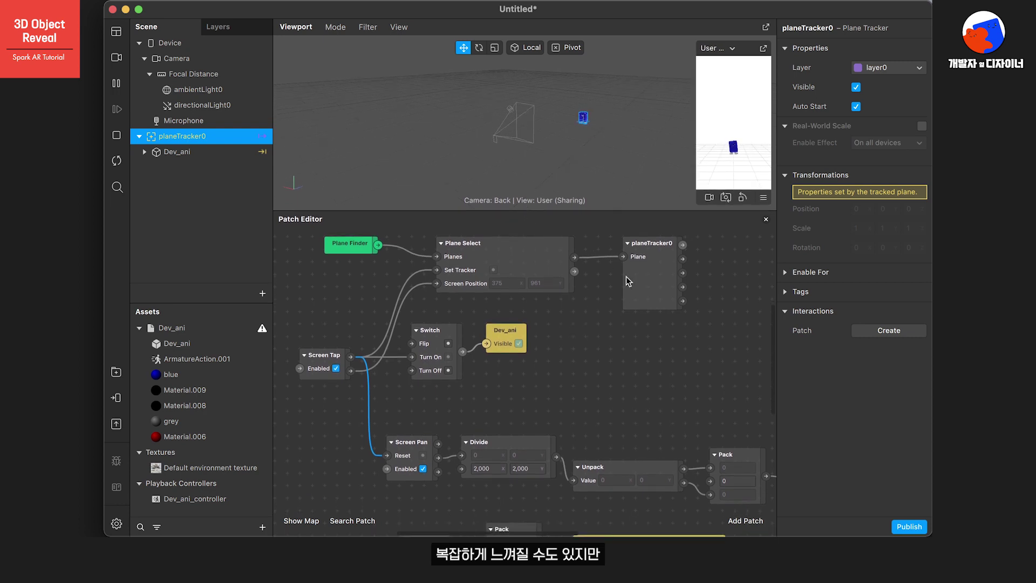
drag(719, 252, 324, 378)
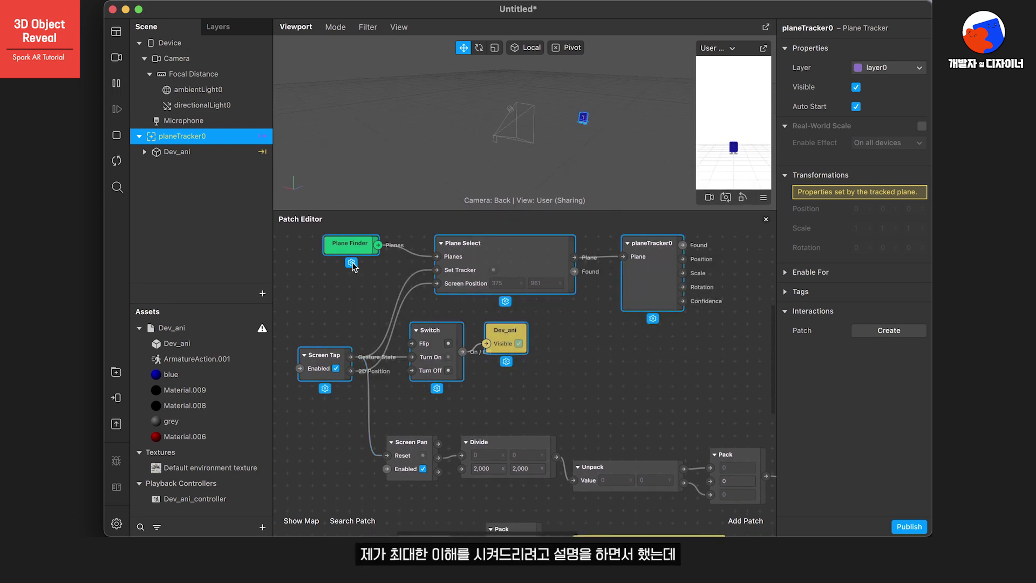
drag(355, 244, 355, 256)
click(612, 392)
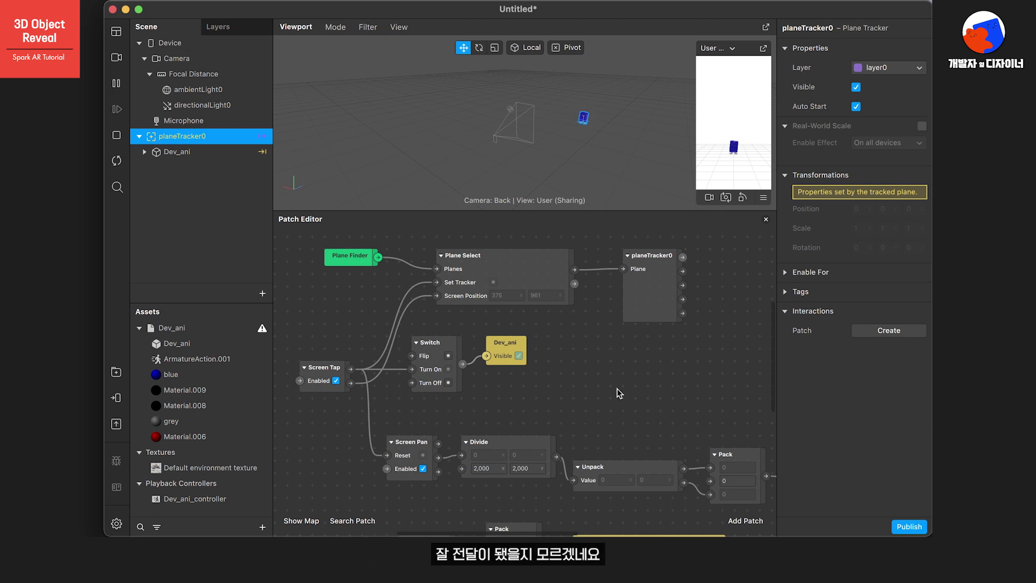
click(117, 397)
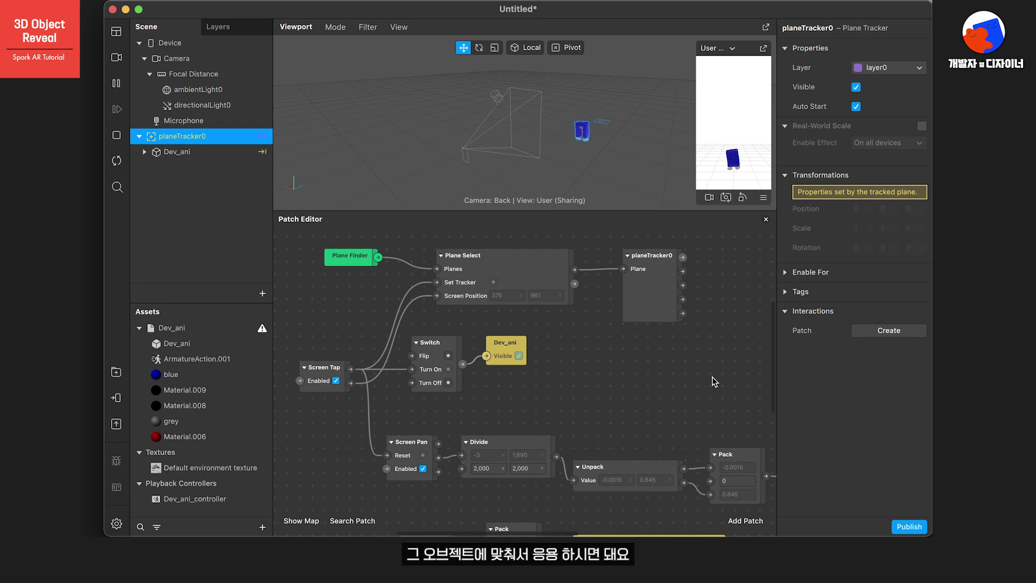
Move Unpack's second output from the position Pack's third input to its second input, and test panning Dev_ani in the simulator.
scroll(715, 381, down, 5)
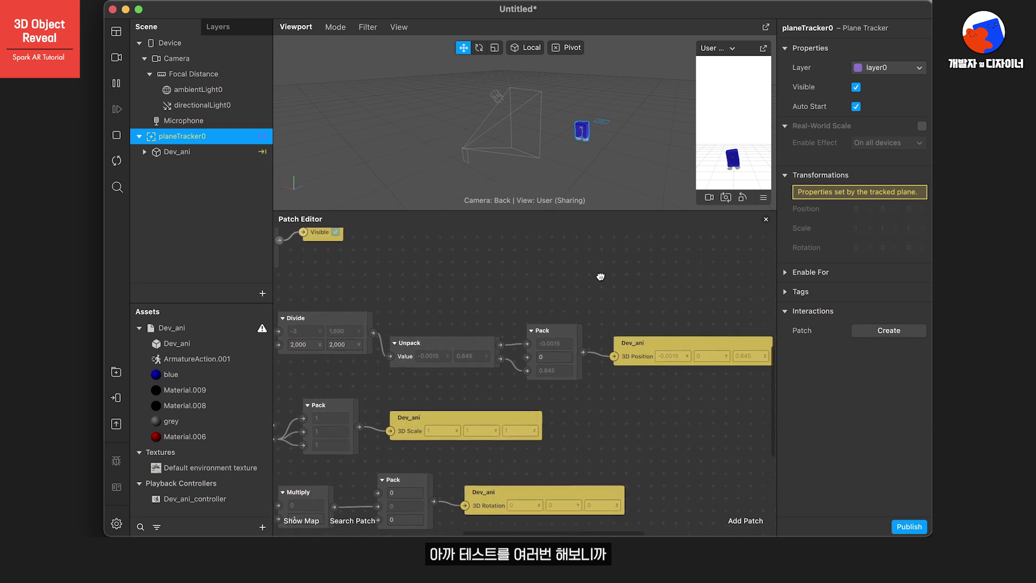
scroll(726, 268, left, 1)
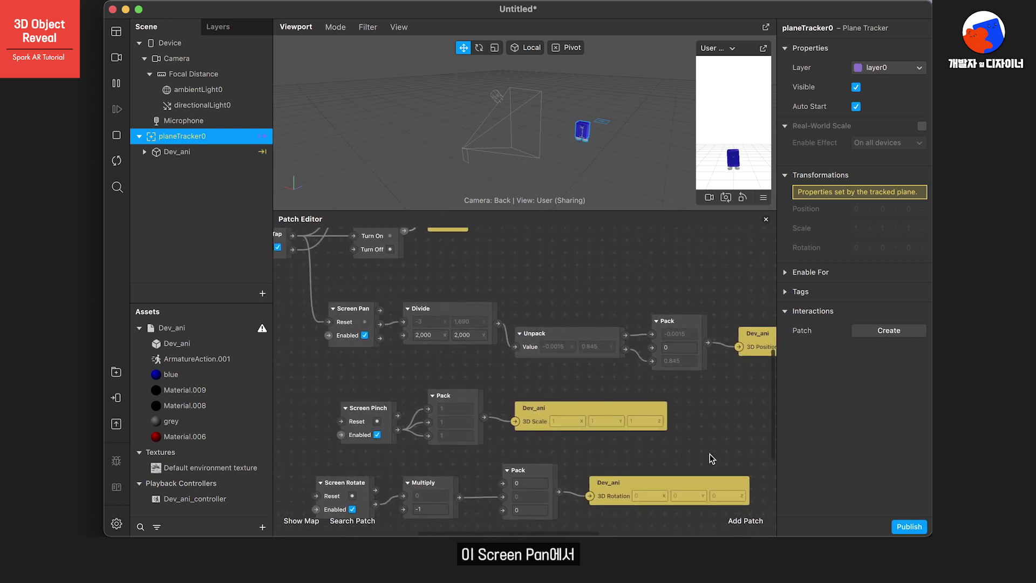
scroll(703, 427, right, 2)
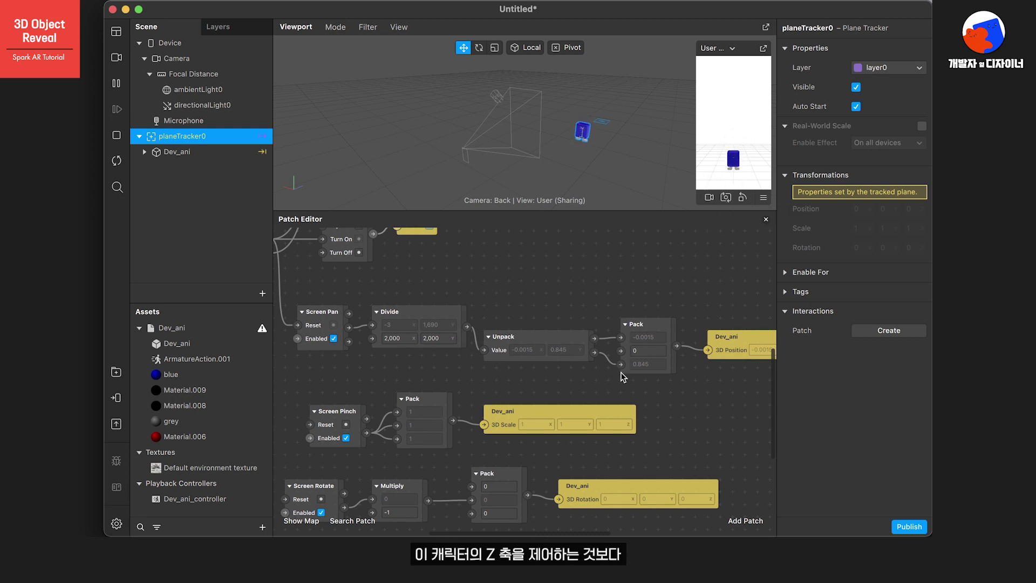
drag(621, 365, 621, 351)
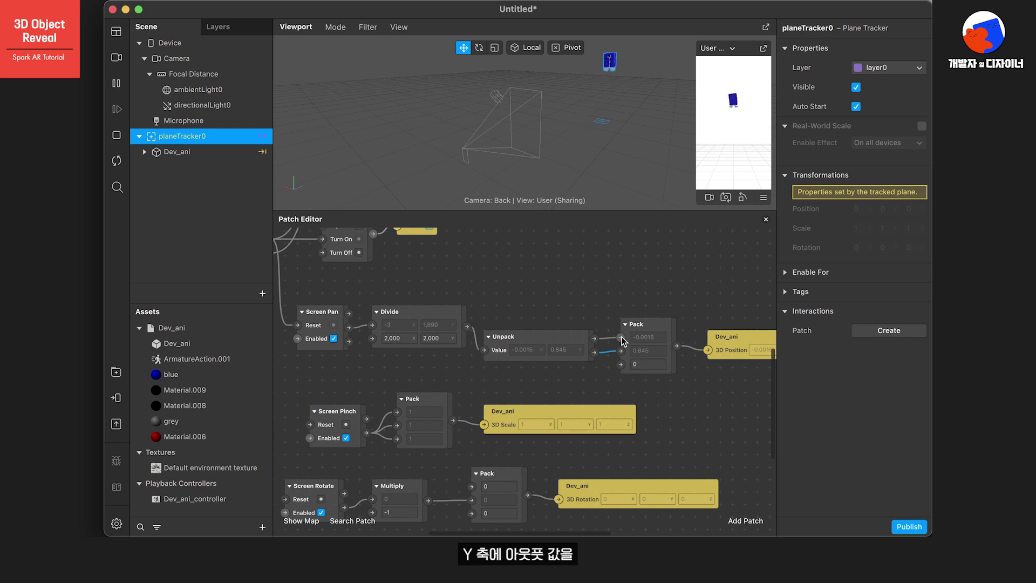
drag(737, 111, 737, 168)
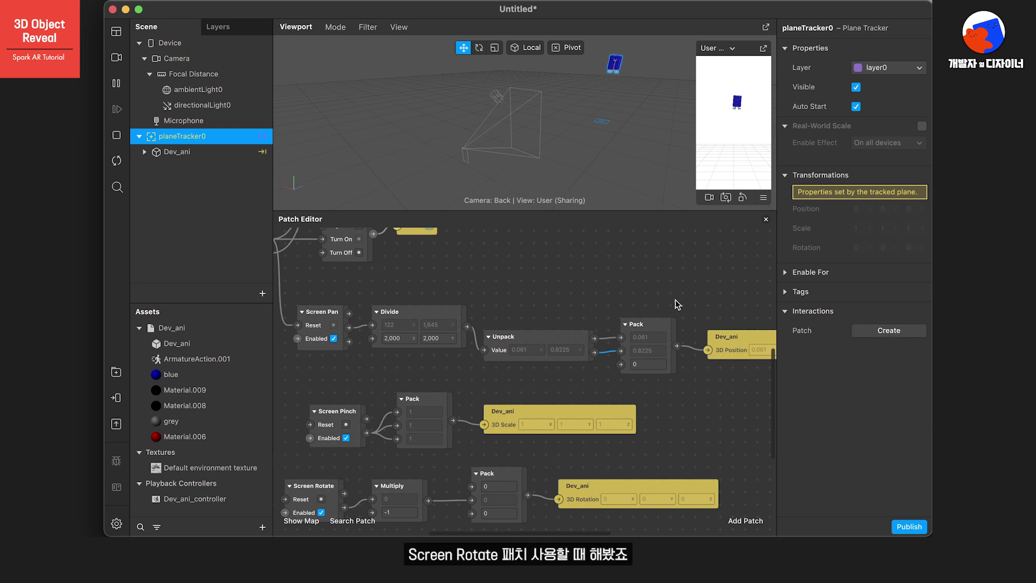
Add a Multiply patch below Unpack, and move the Unpack, Pack and 3D Position patches up to make room.
double_click(590, 285)
text(mu)
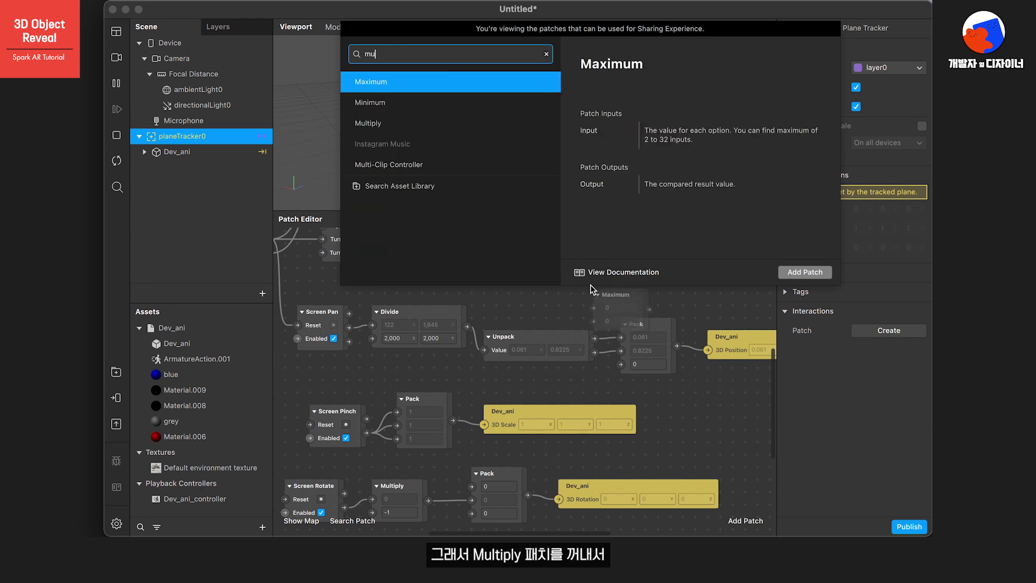
text(l)
click(805, 272)
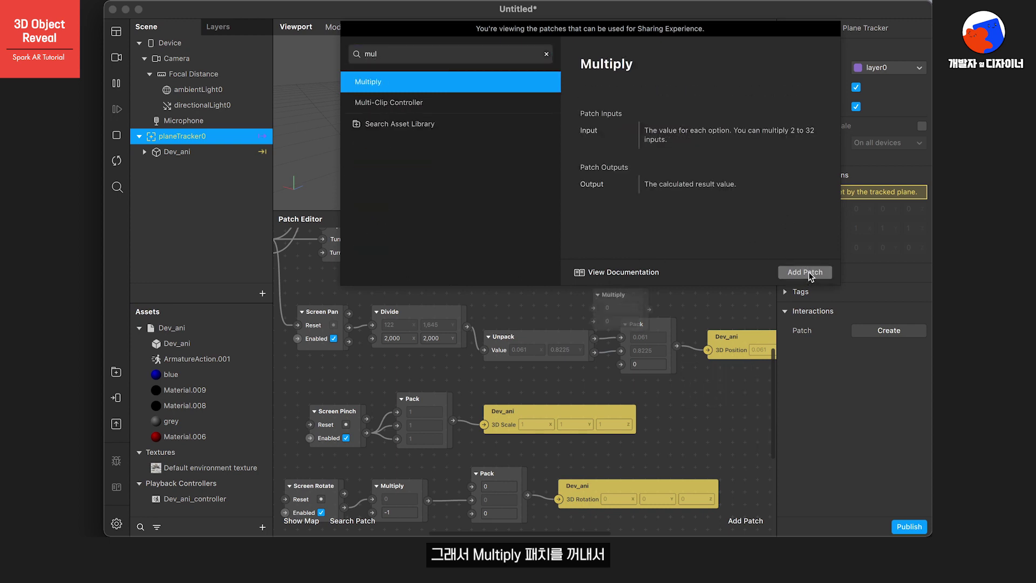
drag(636, 292, 615, 370)
drag(593, 284, 651, 339)
drag(652, 321, 651, 281)
drag(726, 338, 729, 274)
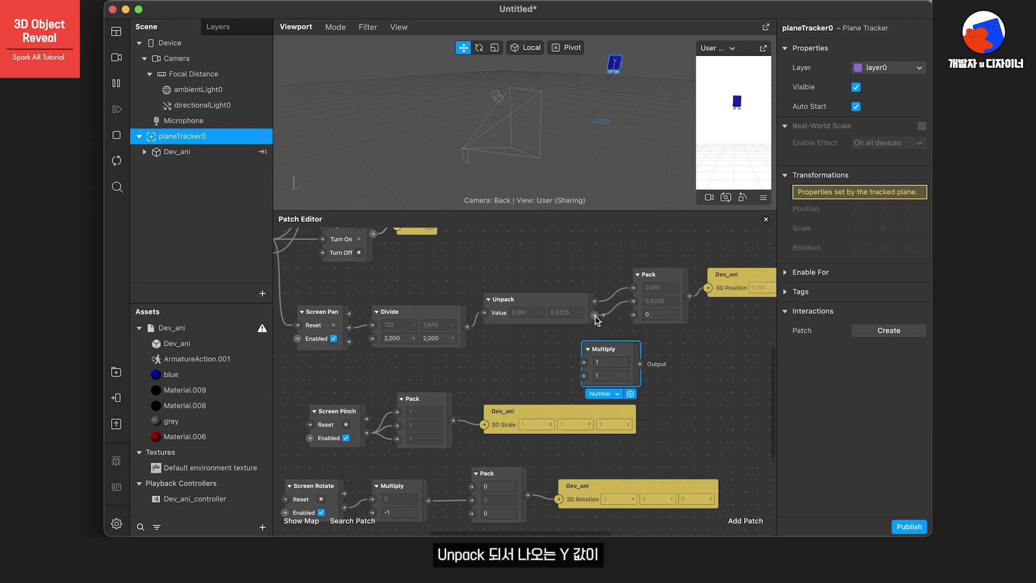
Route Unpack's second output through Multiply with a factor of -1 into Pack's second input, and test panning in the simulator.
drag(594, 315, 635, 301)
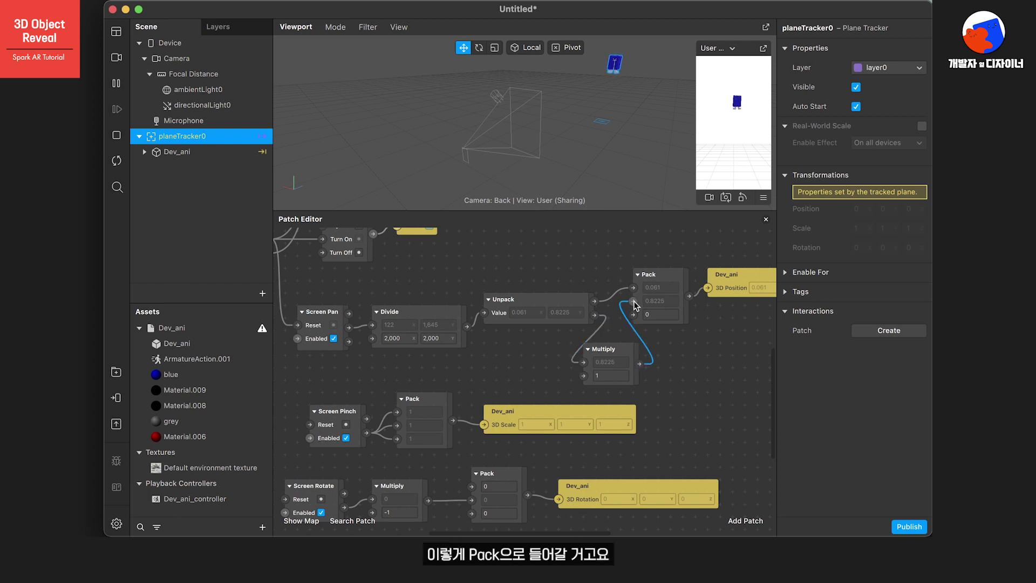
click(603, 376)
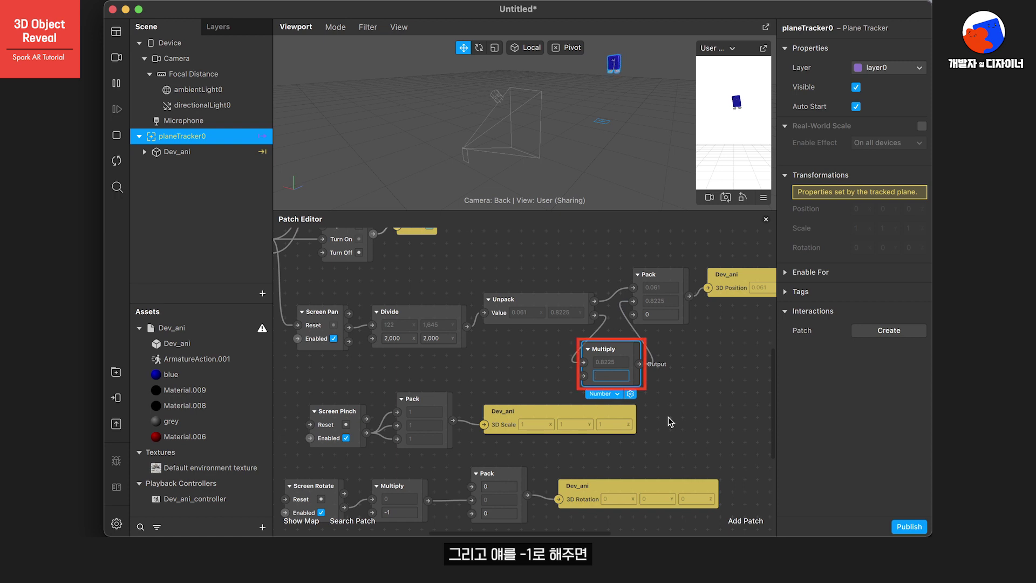
text(-1)
key(Return)
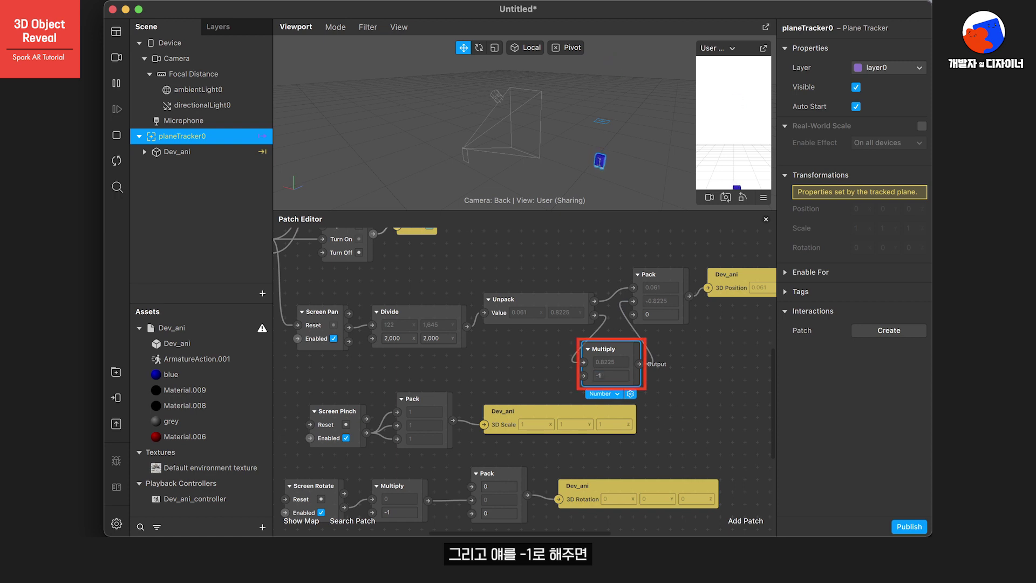
mouse_move(739, 112)
mouse_down()
mouse_move(736, 148)
mouse_move(744, 54)
mouse_move(743, 173)
mouse_move(742, 57)
mouse_move(734, 121)
mouse_up()
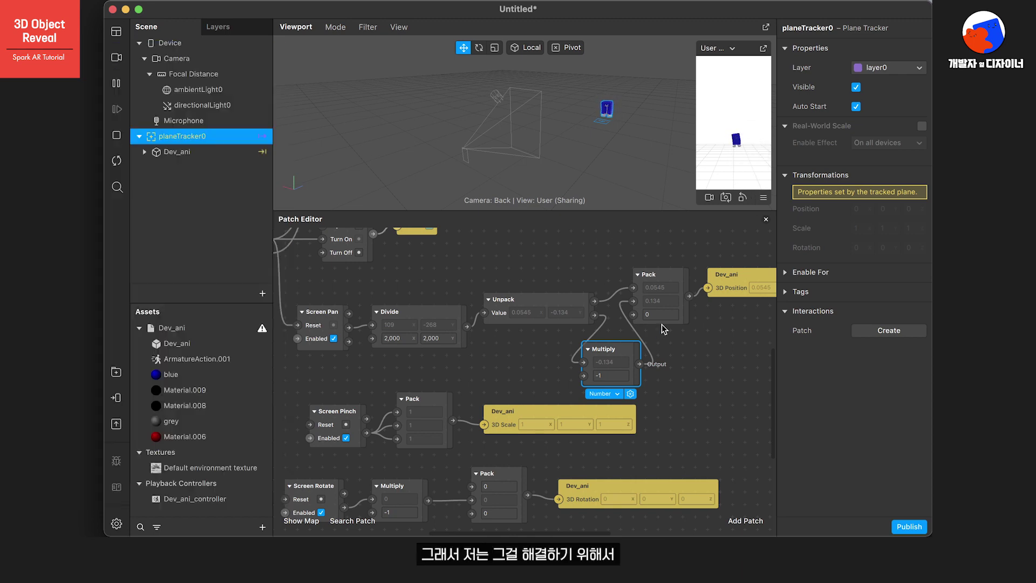
Insert an Add patch between Multiply and Pack's second input, adding 0.05 to the vertical pan value.
double_click(688, 403)
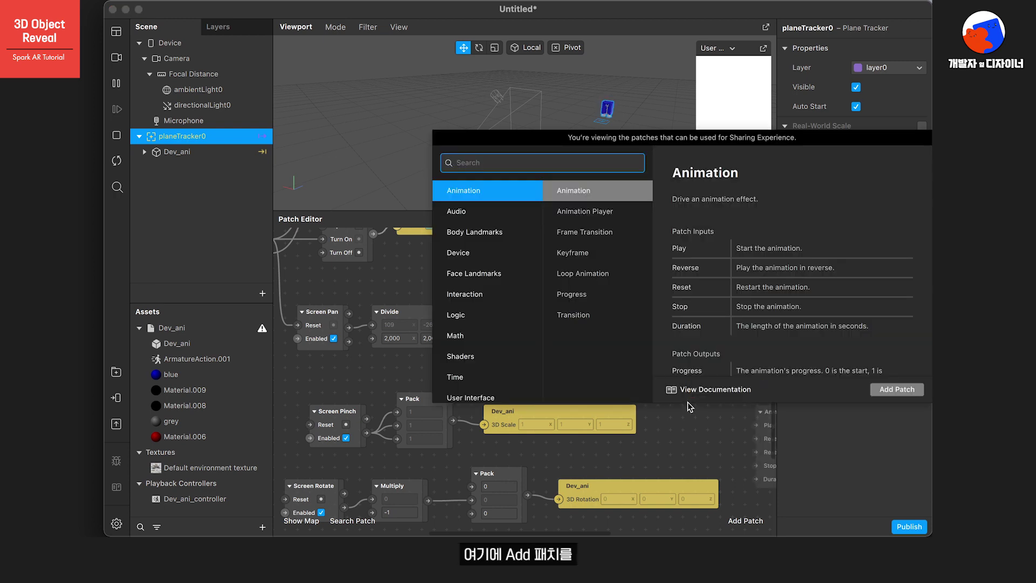
text(add)
key(Return)
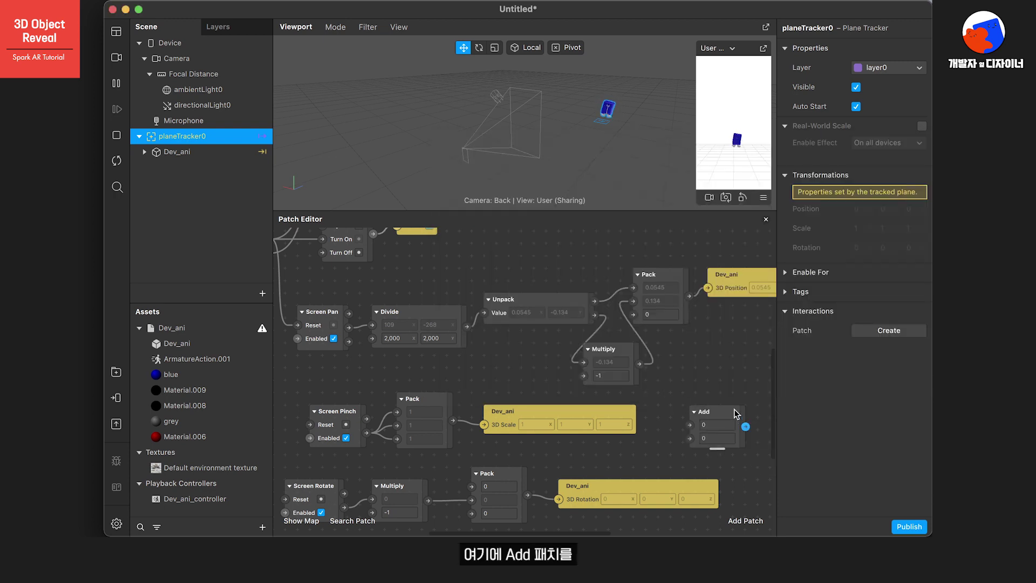
drag(734, 409, 726, 368)
mouse_move(633, 301)
mouse_down()
mouse_move(645, 382)
mouse_move(683, 374)
mouse_move(672, 379)
mouse_move(680, 337)
mouse_move(633, 302)
mouse_up()
click(686, 387)
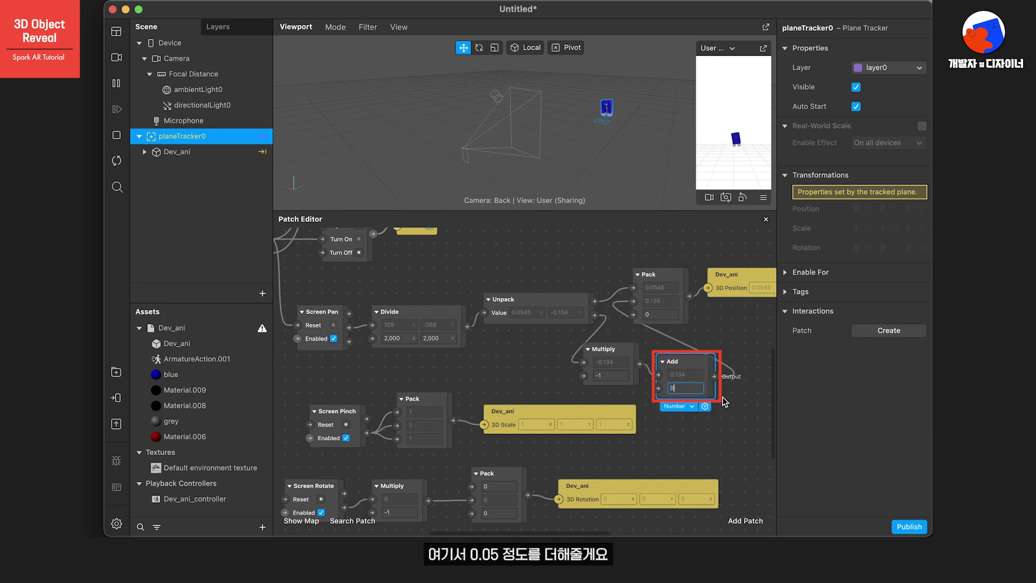
text(.05)
click(698, 426)
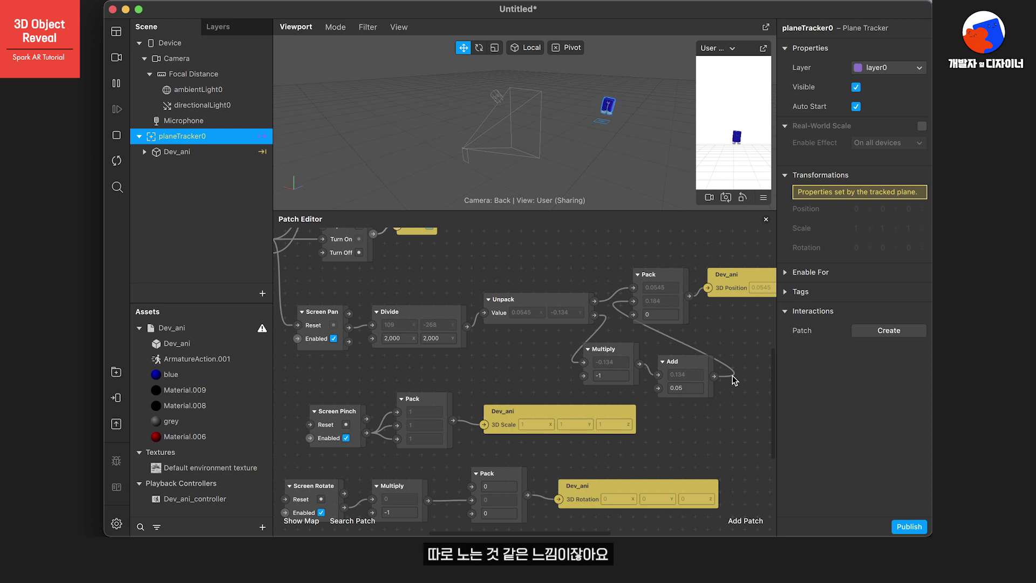
Add a simple shadow to the Dev_ani object.
click(204, 153)
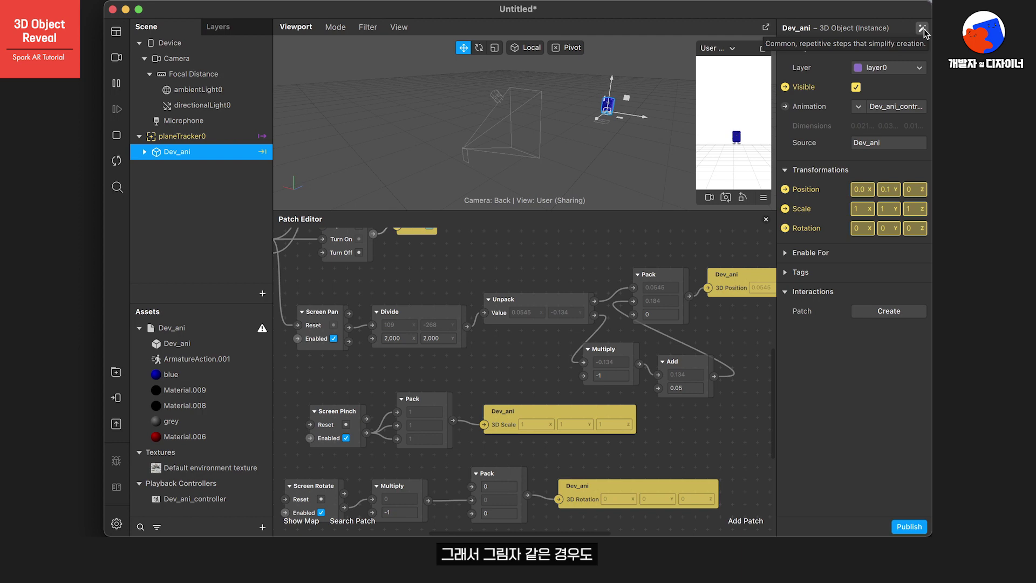
click(923, 28)
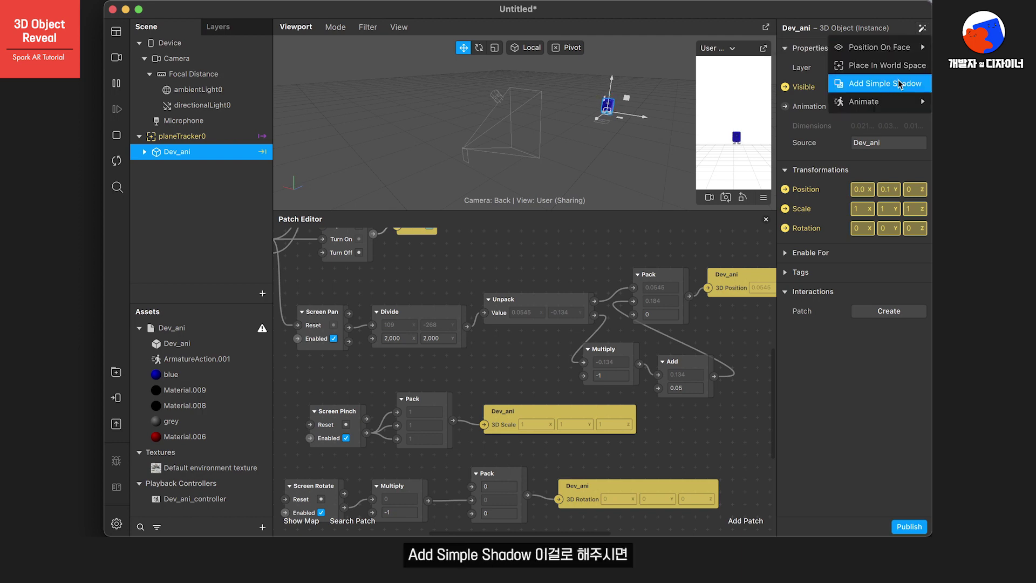
click(900, 84)
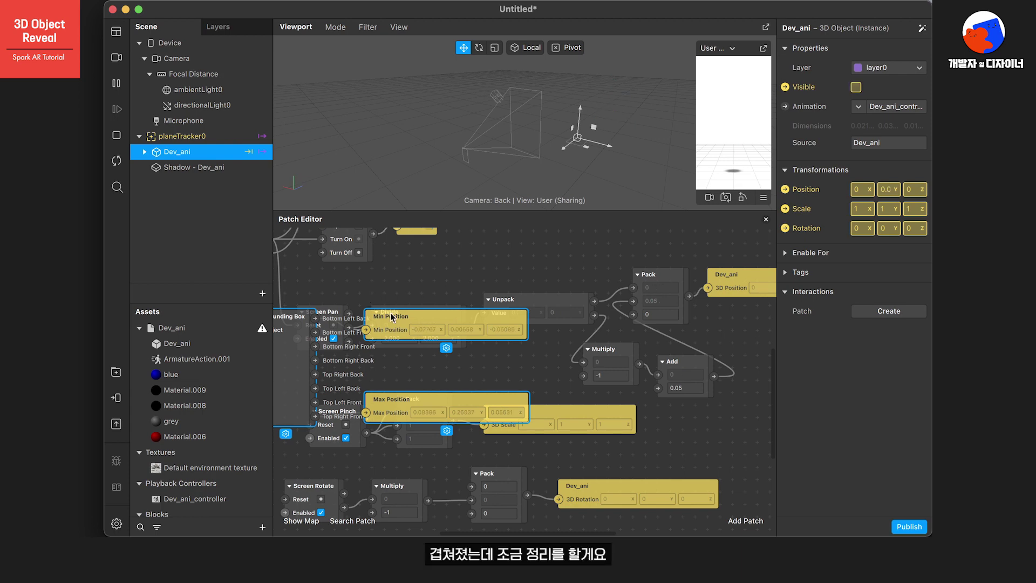
Move the shadow's Dev_ani, Bounding Box, Min Position and Max Position patches to the empty area above Plane Select.
drag(391, 312, 531, 249)
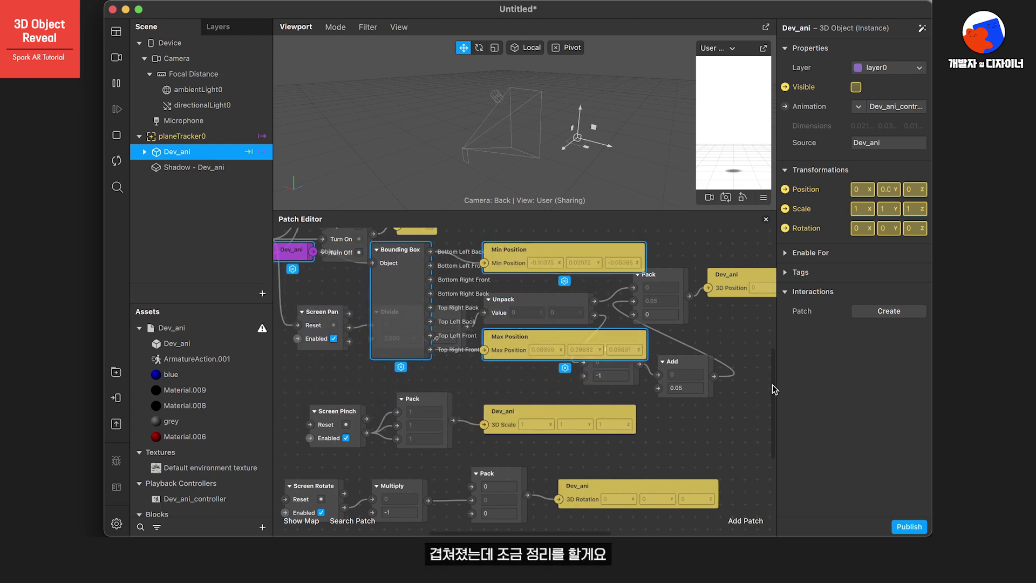
scroll(772, 385, down, 3)
scroll(773, 428, up, 8)
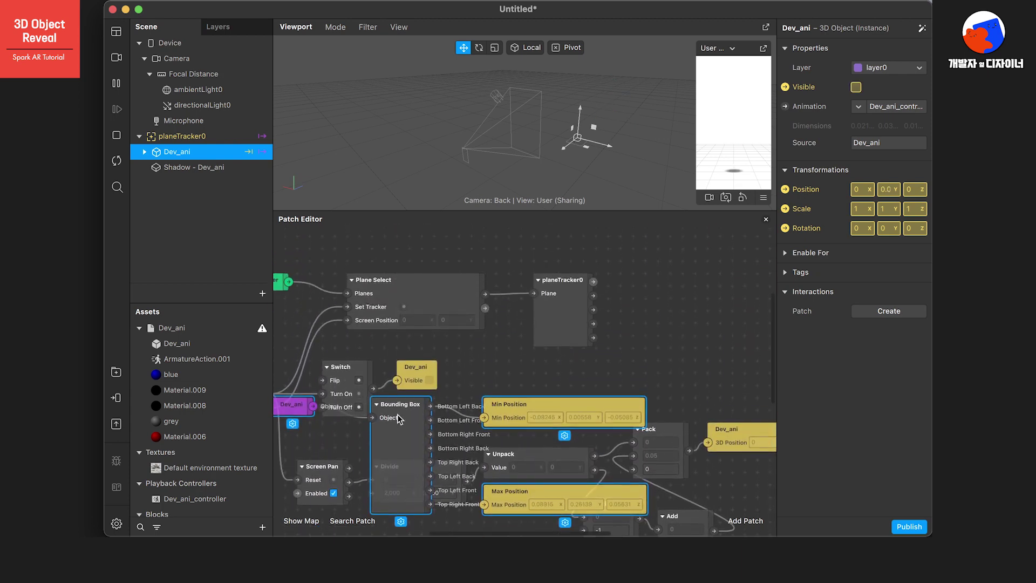
drag(400, 418, 479, 273)
drag(774, 358, 774, 303)
drag(466, 484, 424, 339)
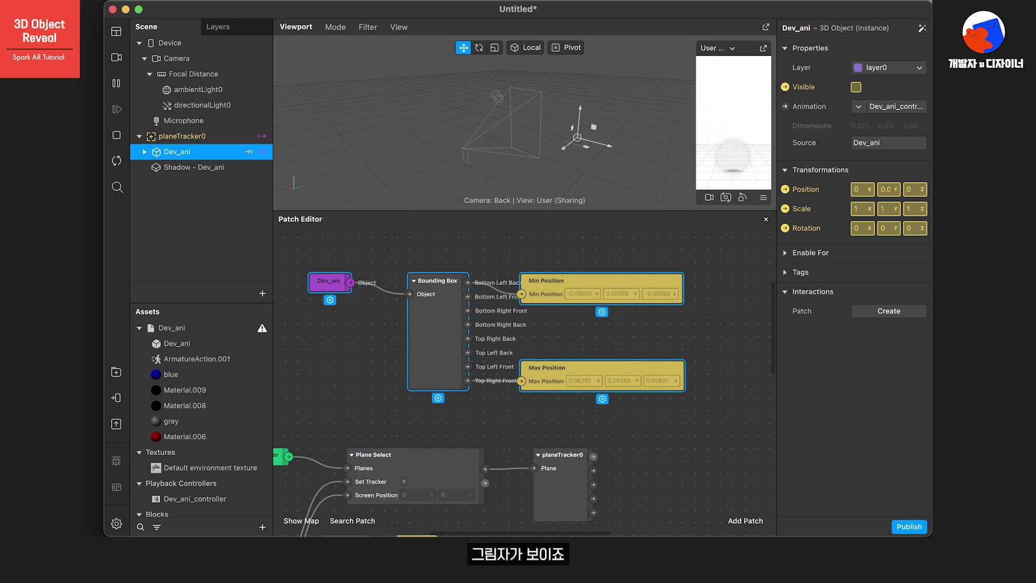
Test the shadow by tapping several spots in the simulator, and restart the effect.
click(737, 154)
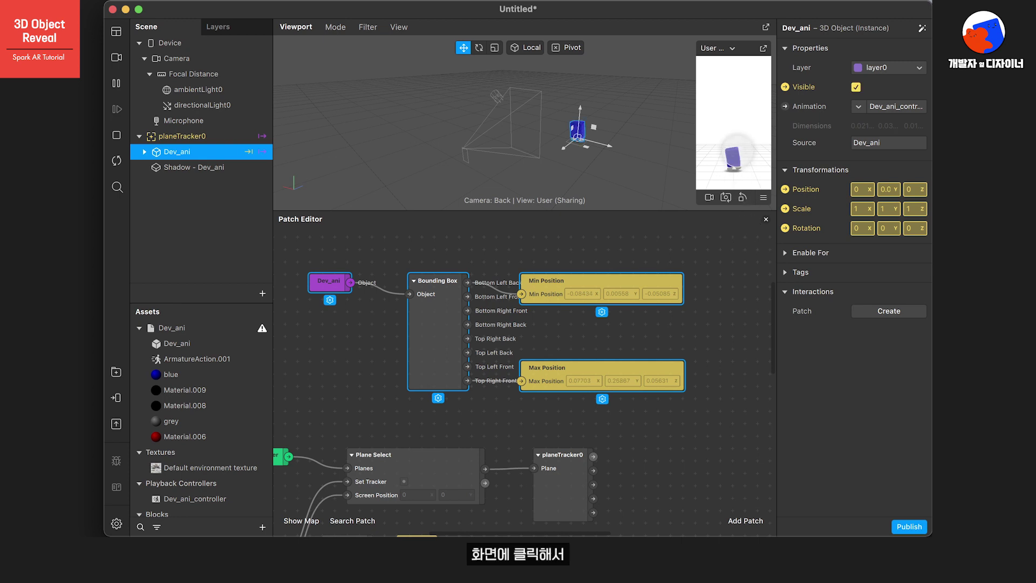
click(732, 165)
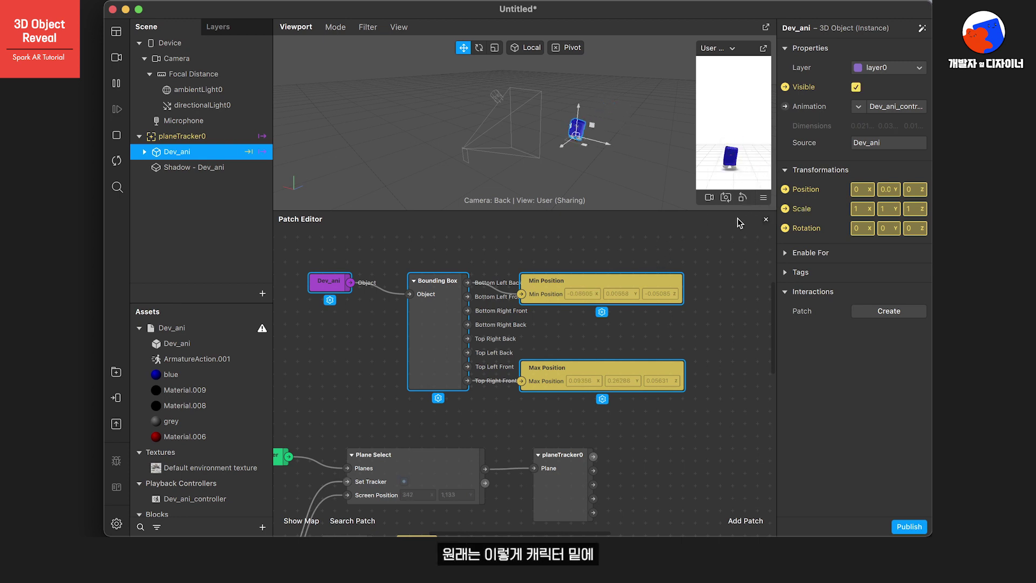
click(745, 163)
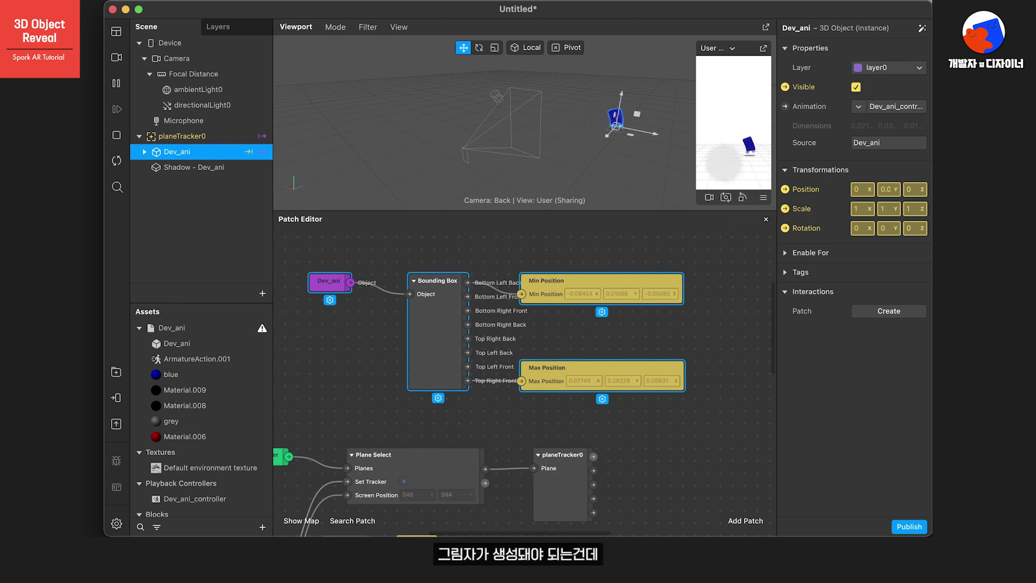
click(118, 136)
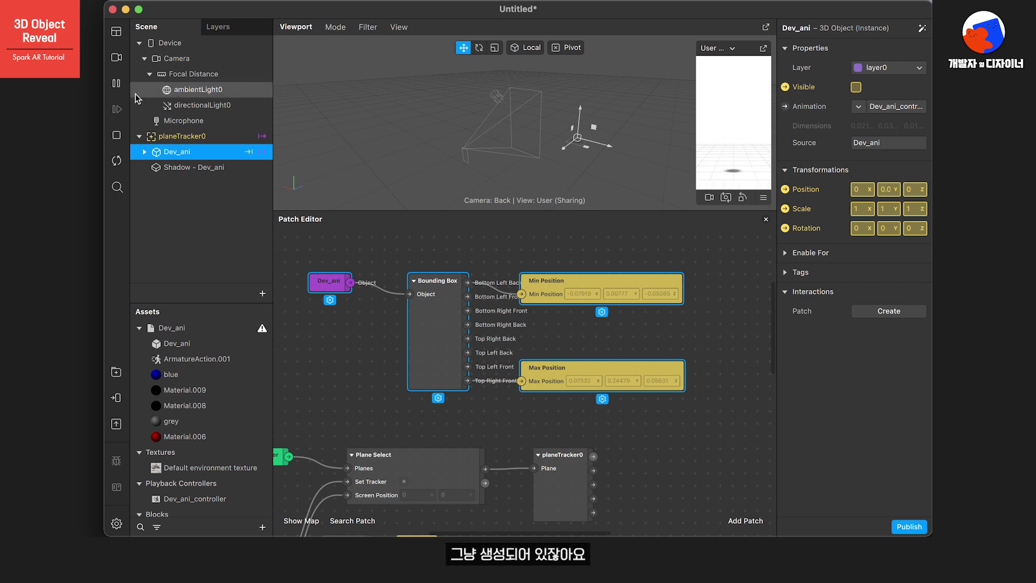
Drive the visibility of Shadow - Dev_ani from the Switch output, placing its Visible patch directly below Dev_ani's Visible patch.
click(185, 172)
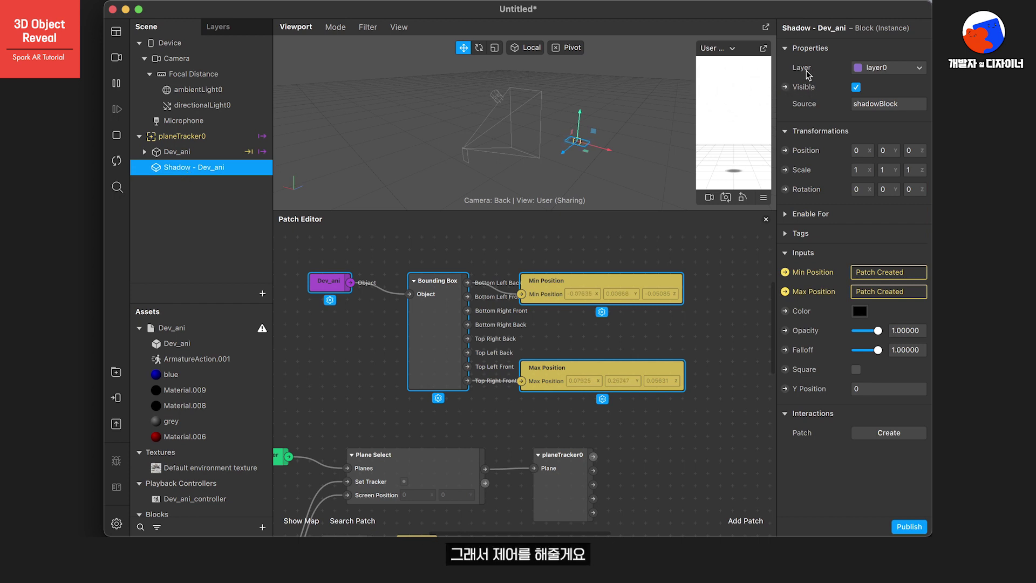
click(785, 88)
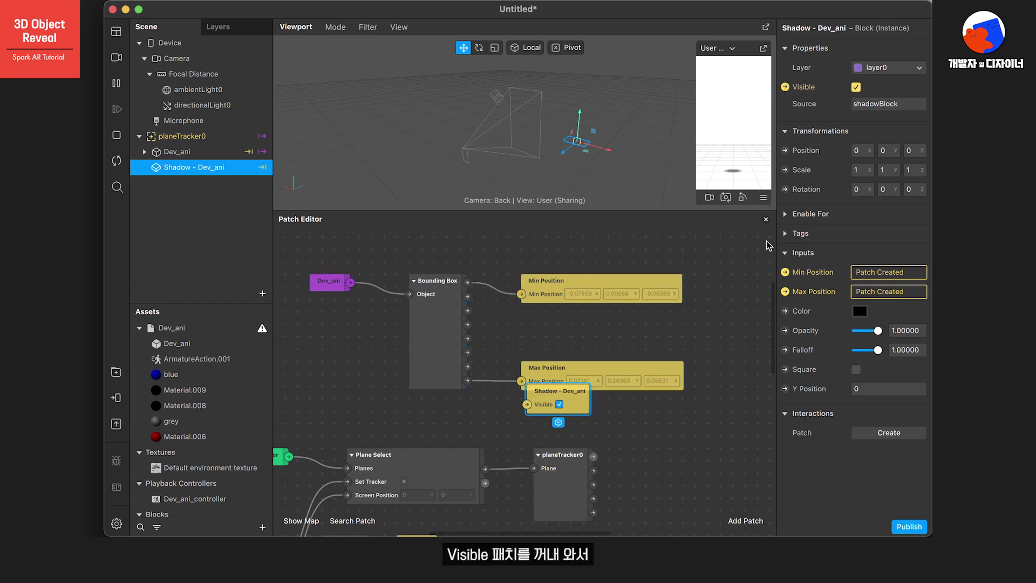
drag(553, 383, 688, 432)
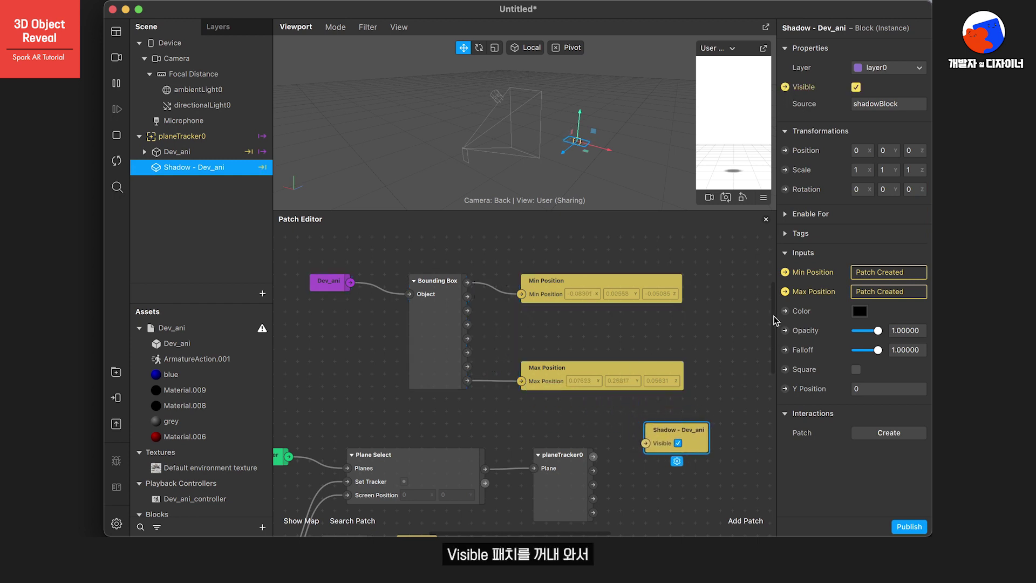
scroll(776, 321, down, 5)
drag(665, 304, 416, 452)
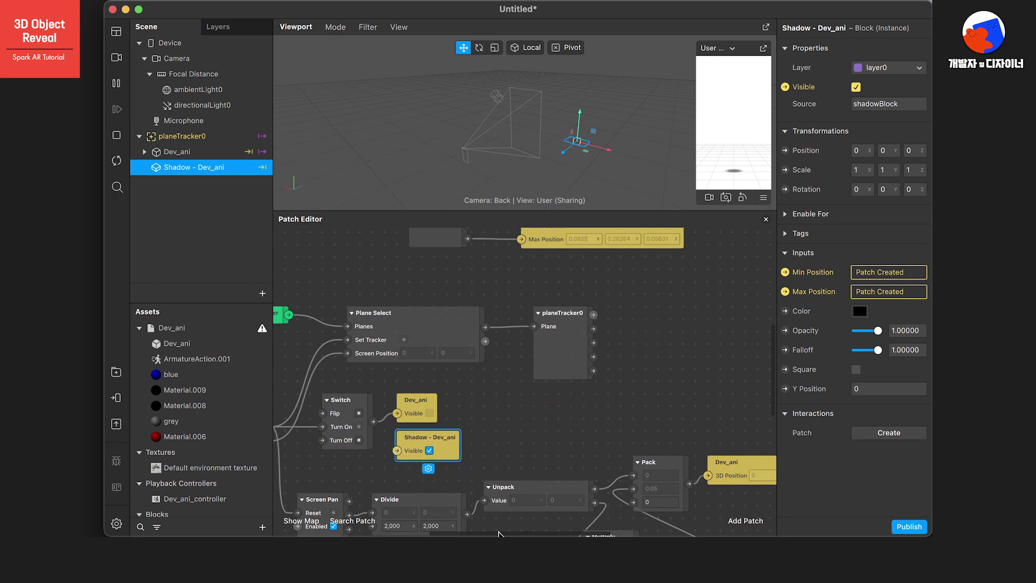
scroll(499, 534, left, 5)
drag(501, 422, 549, 451)
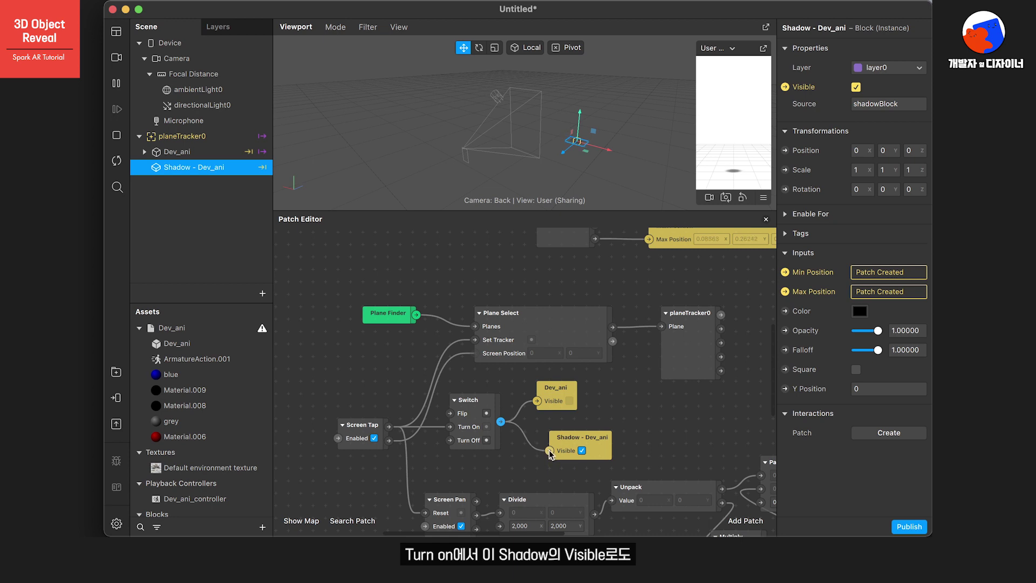
drag(575, 440, 562, 427)
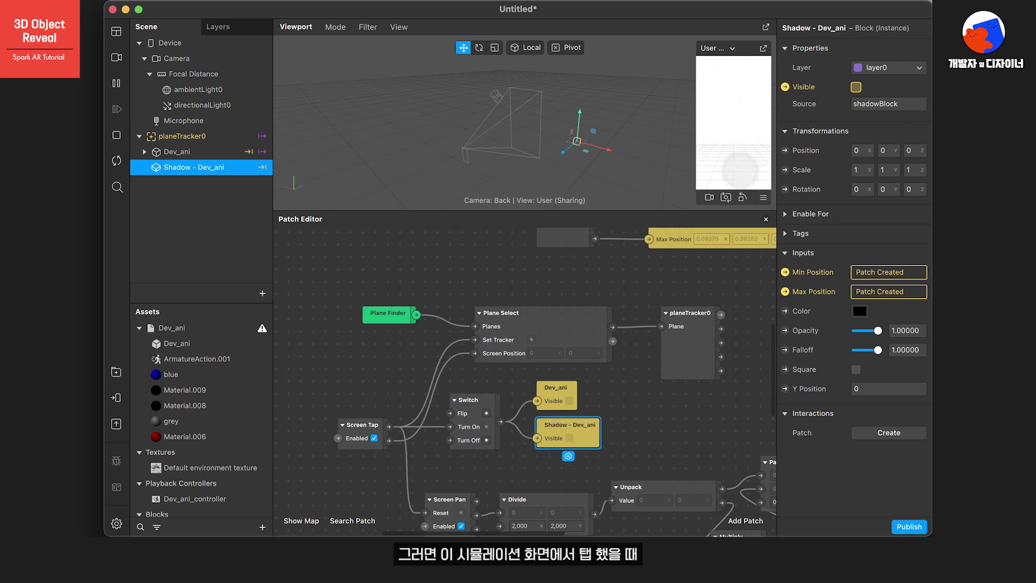
Test tapping the character and shadow into several spots in the simulator, and send the effect to Spark AR Player on the connected iPhone.
click(747, 164)
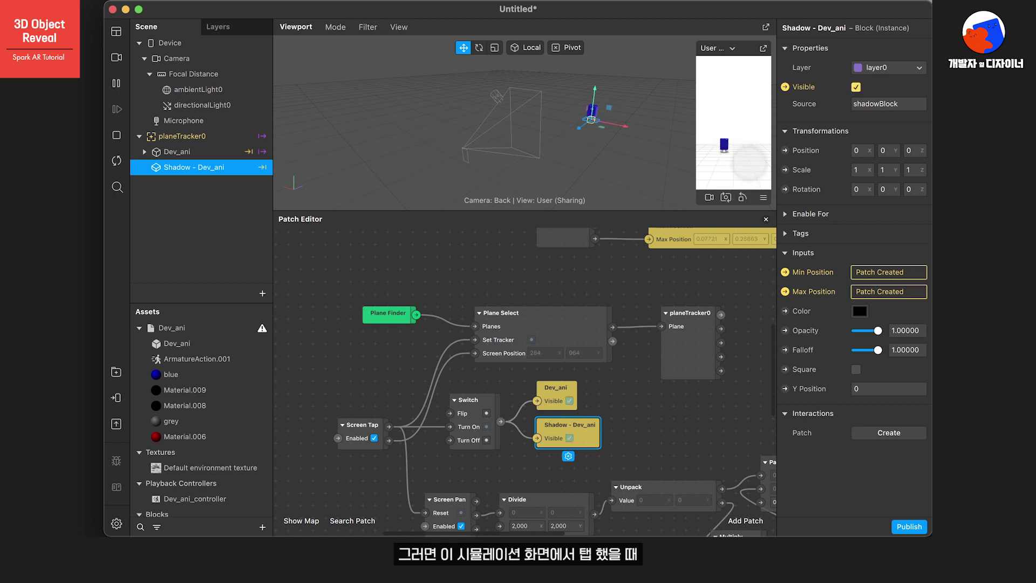
click(723, 181)
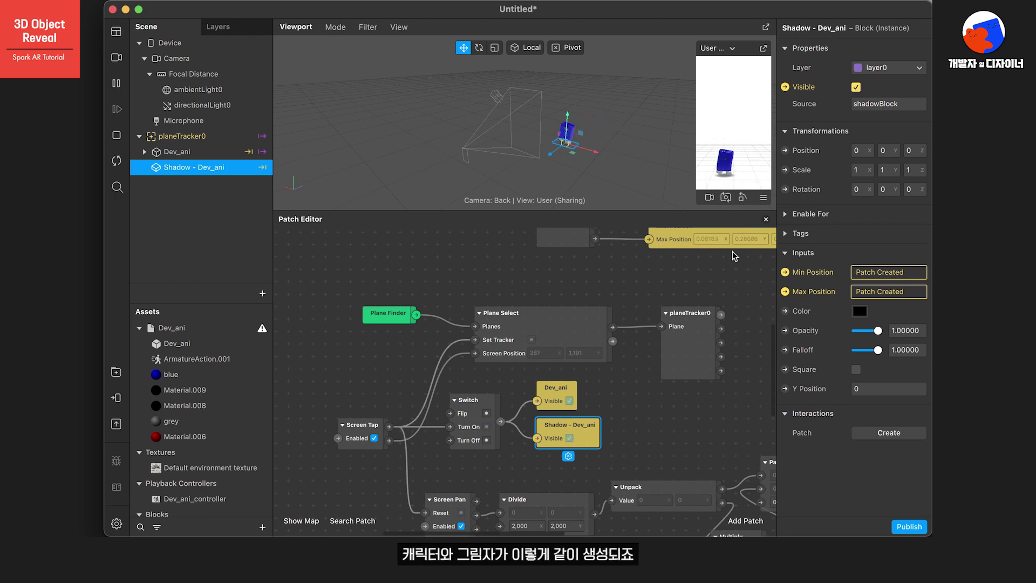
click(749, 153)
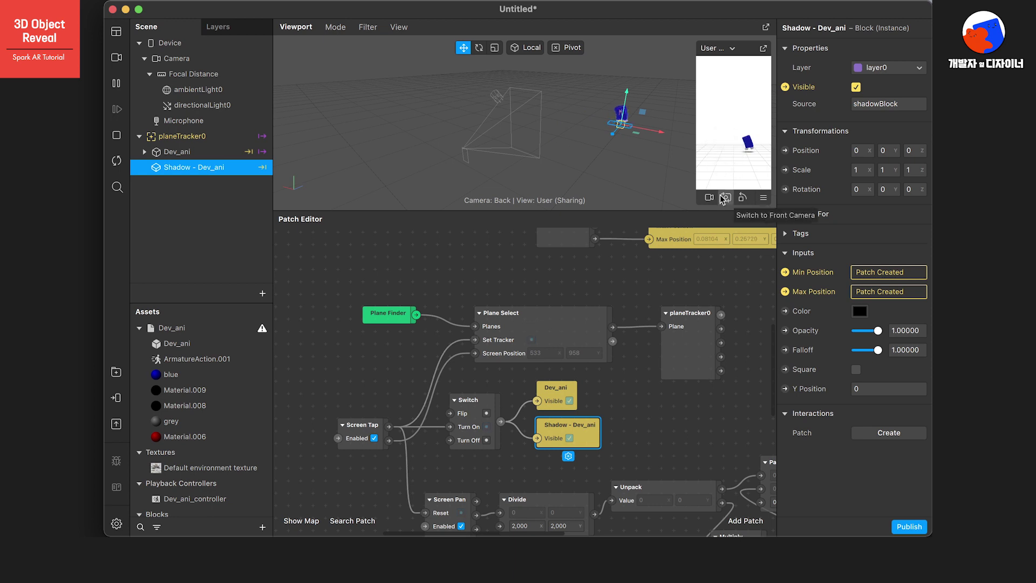
click(717, 157)
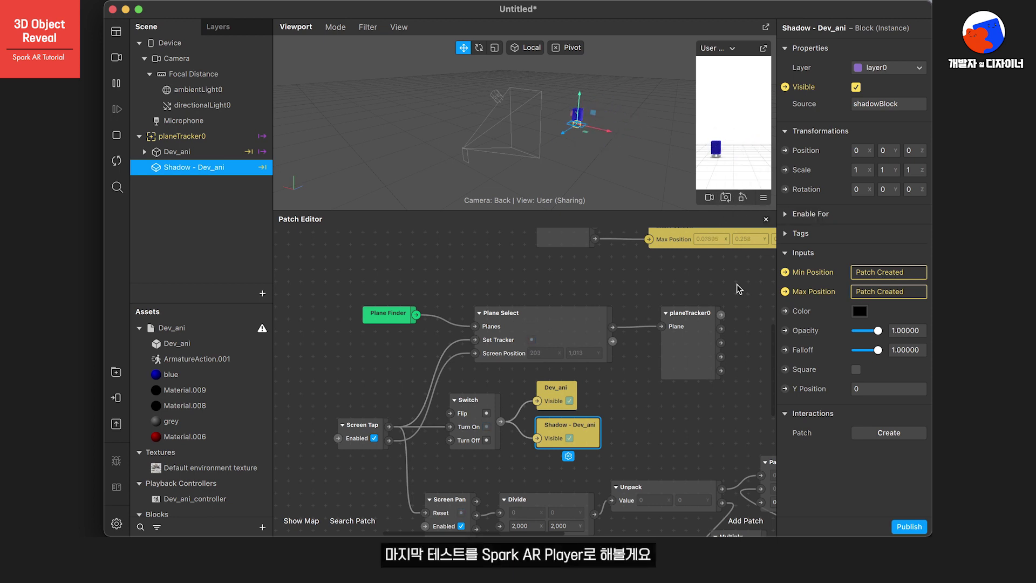
click(117, 398)
click(341, 376)
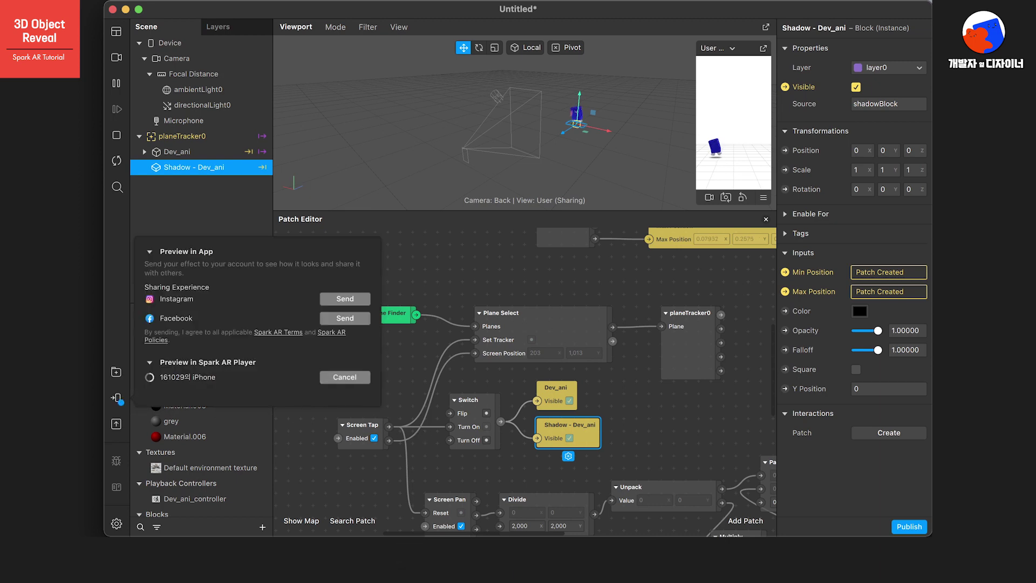